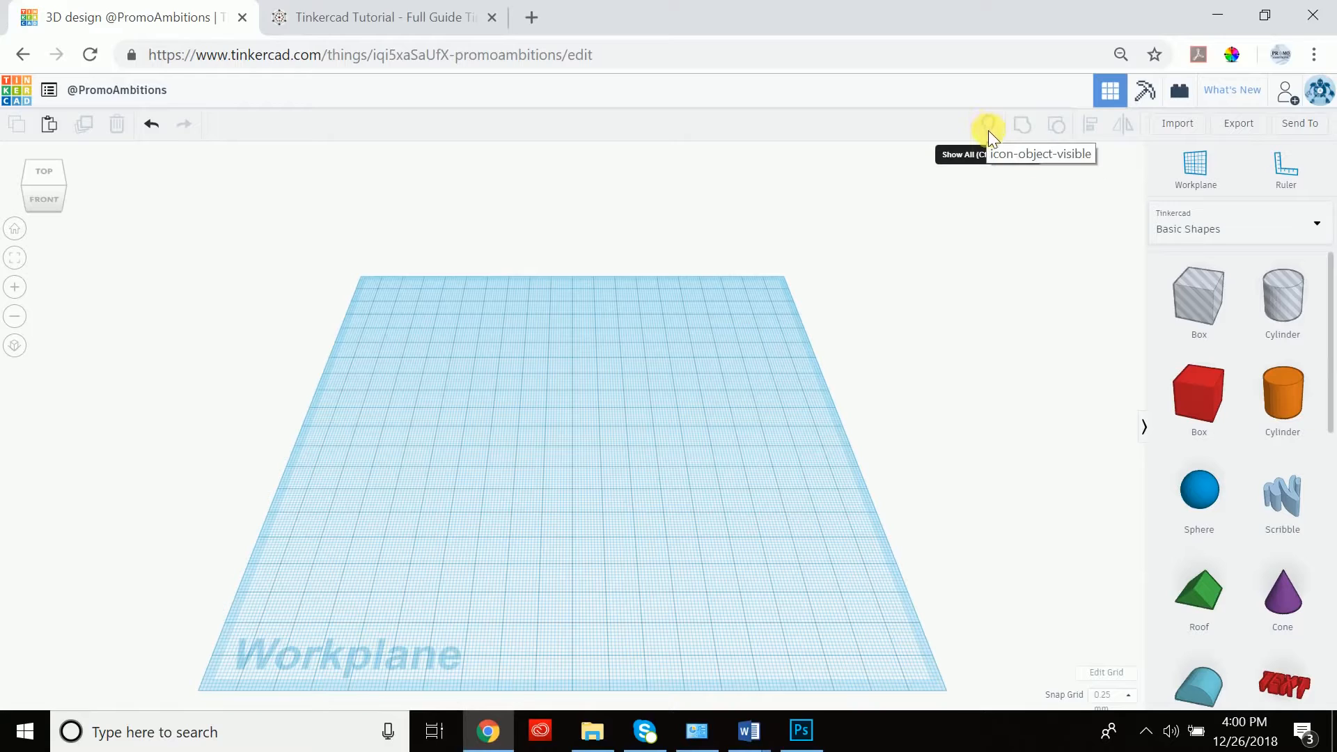
- Place a solid red box near the workplane's centre, and hide it before showing all hidden objects again
drag(1209, 376, 553, 449)
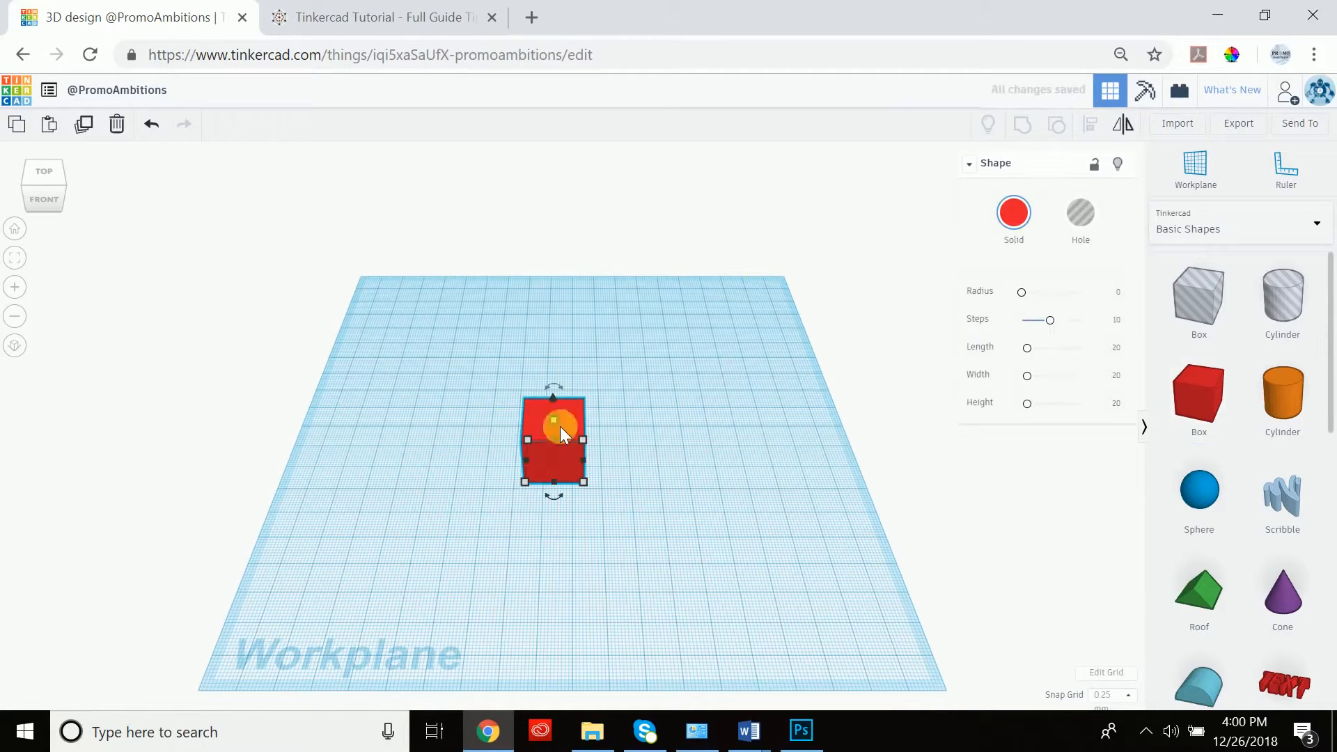
key(Delete)
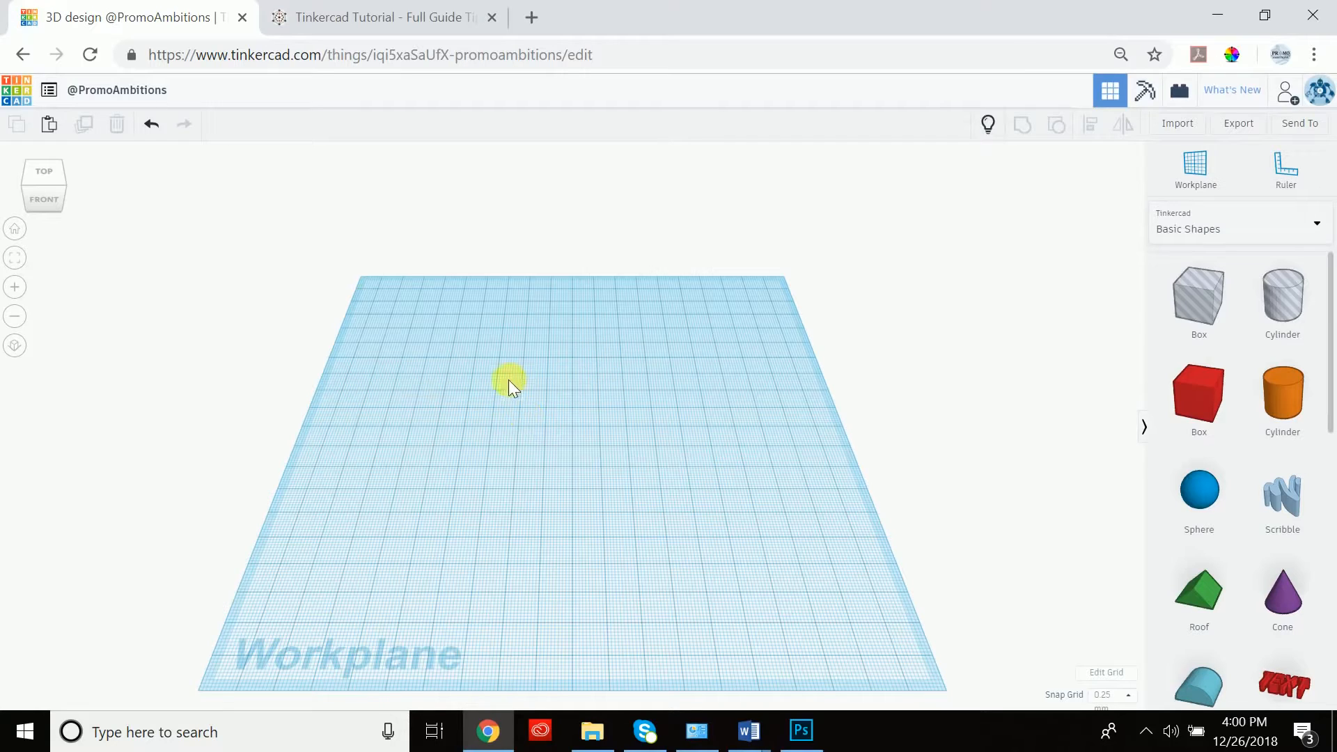
click(986, 126)
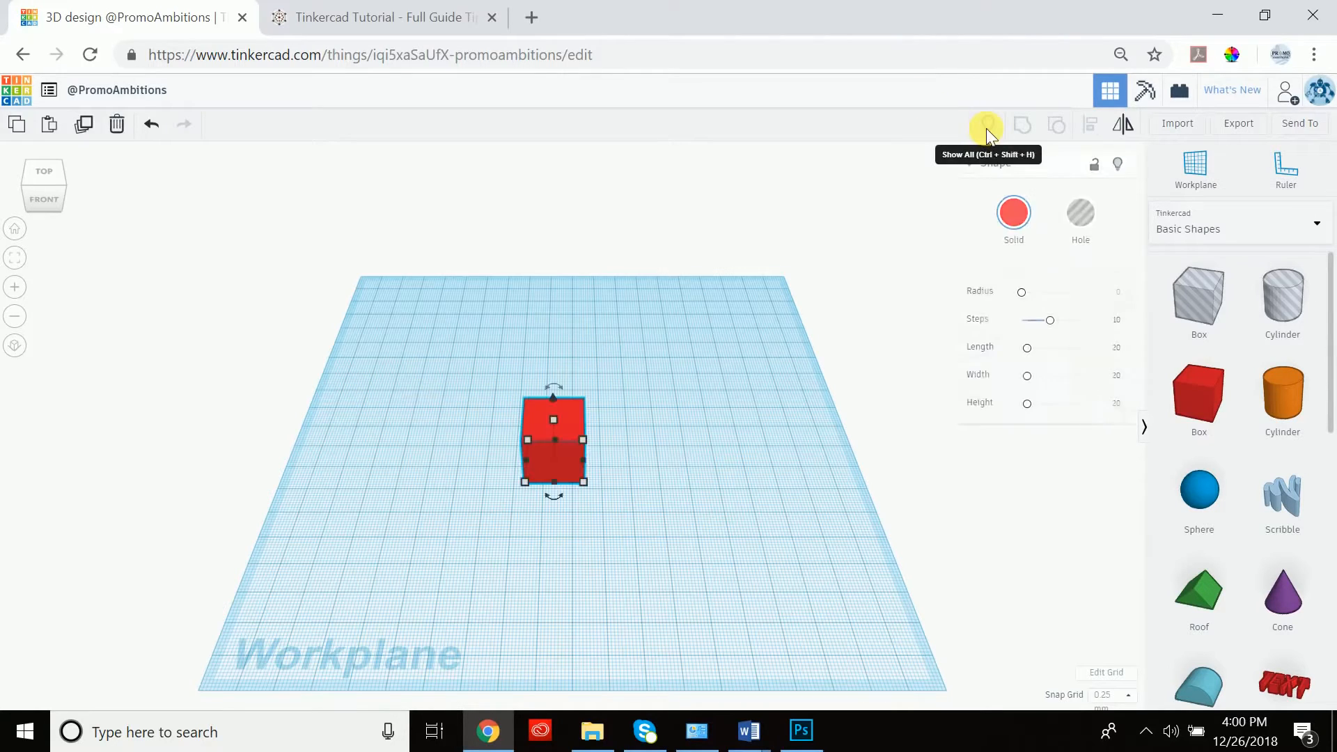
click(642, 407)
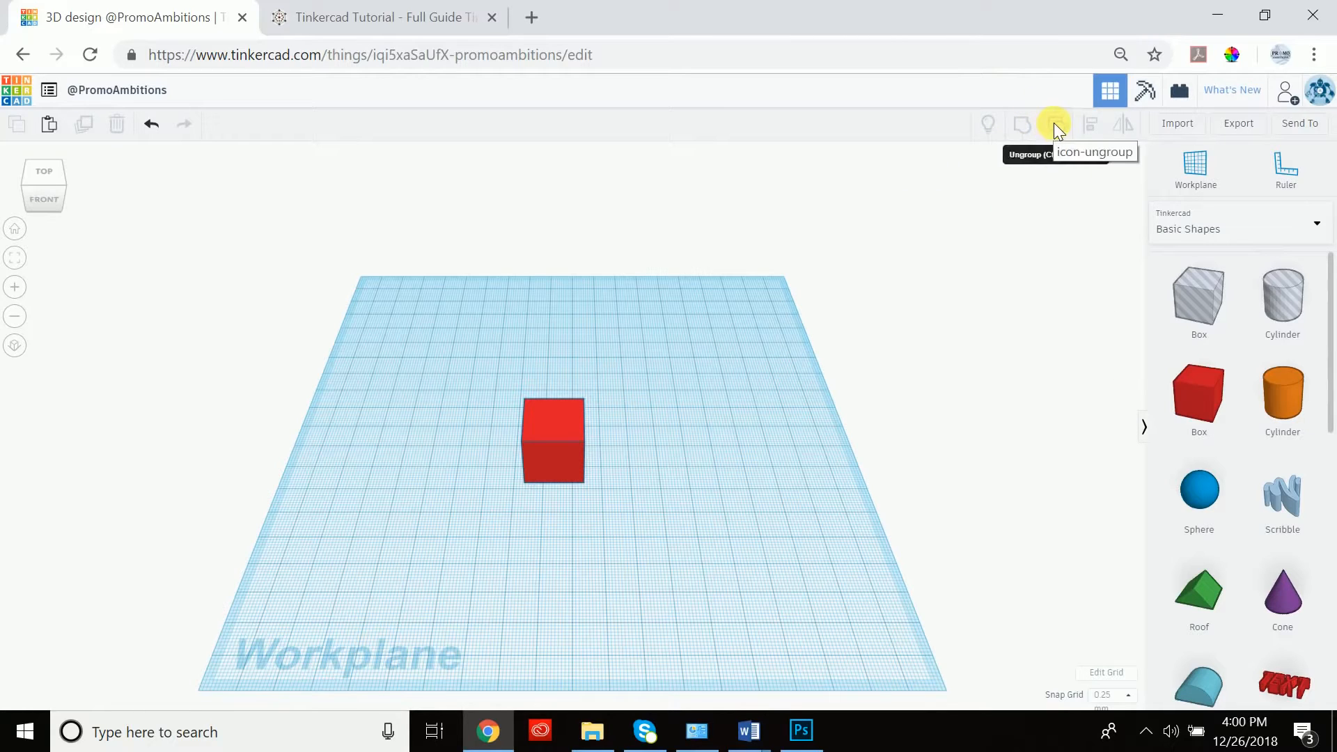
- Place an orange cylinder overlapping the box's right side and group the two shapes
drag(1284, 392, 590, 462)
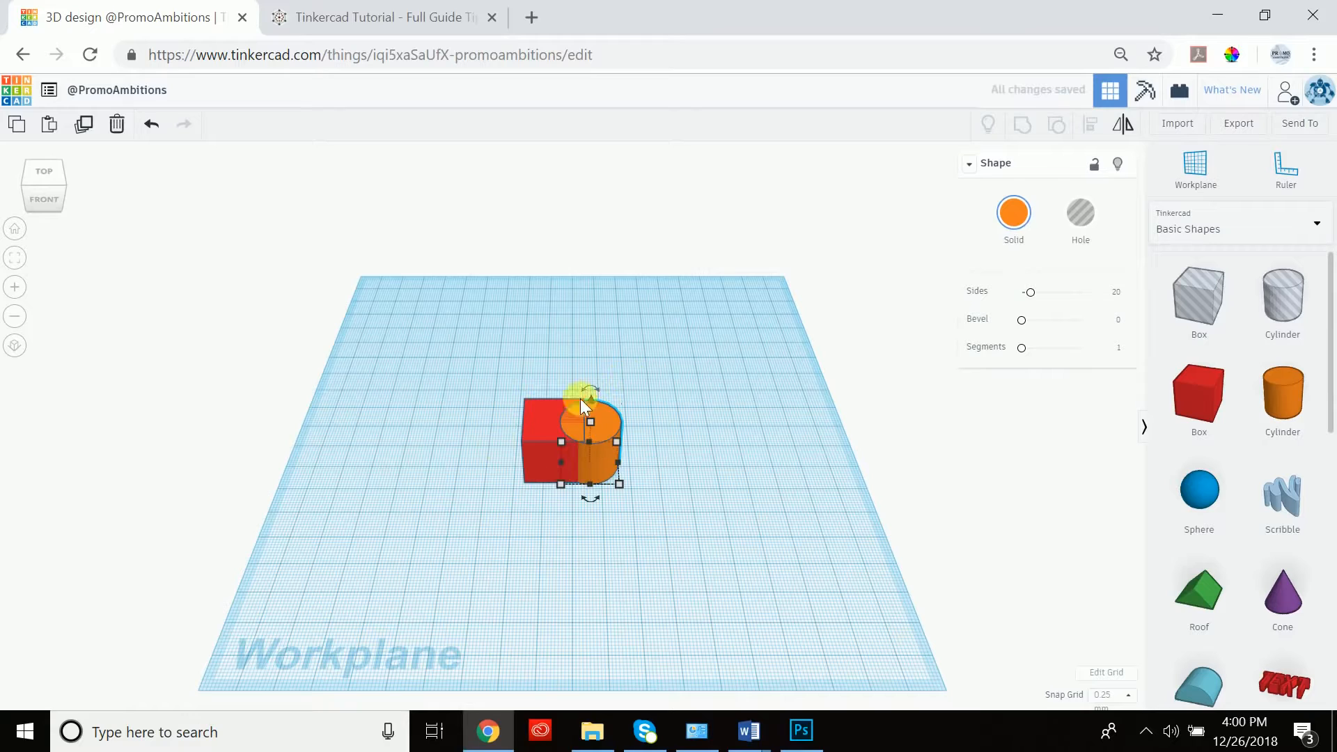
drag(654, 364, 483, 512)
click(725, 324)
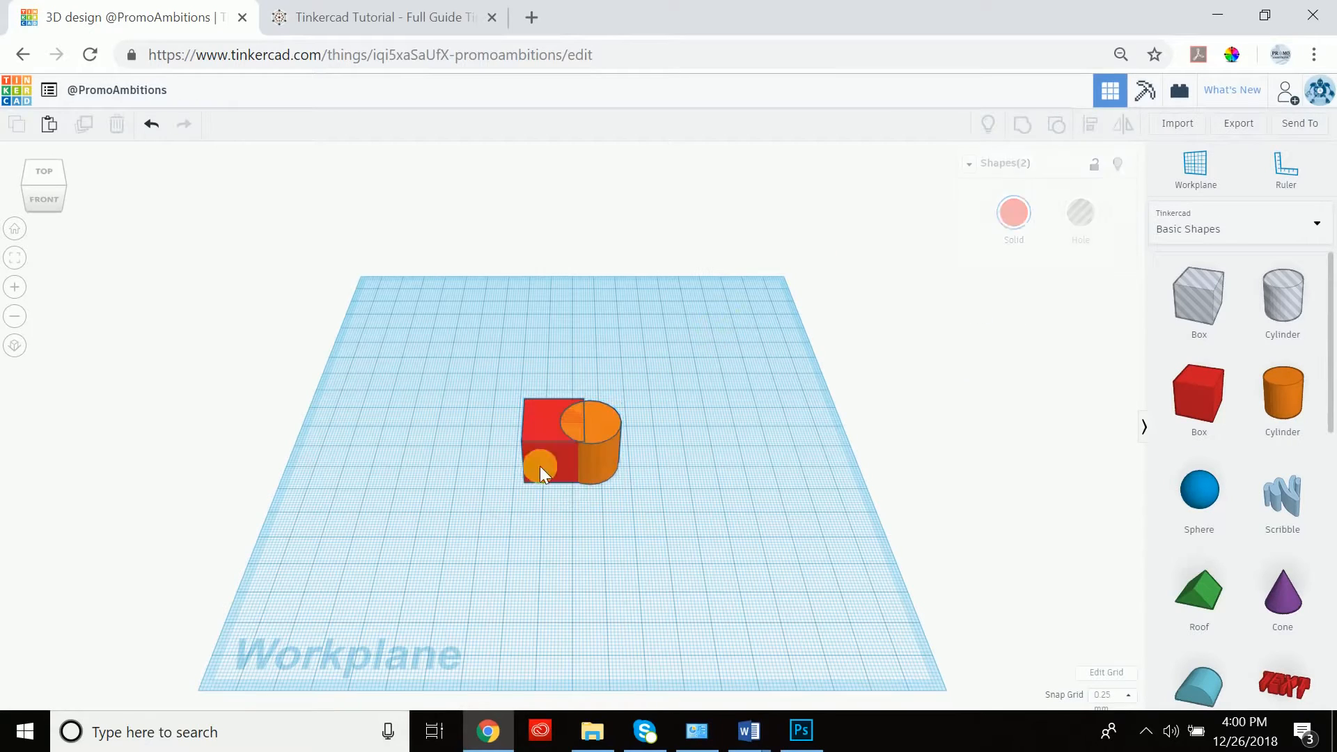
click(537, 445)
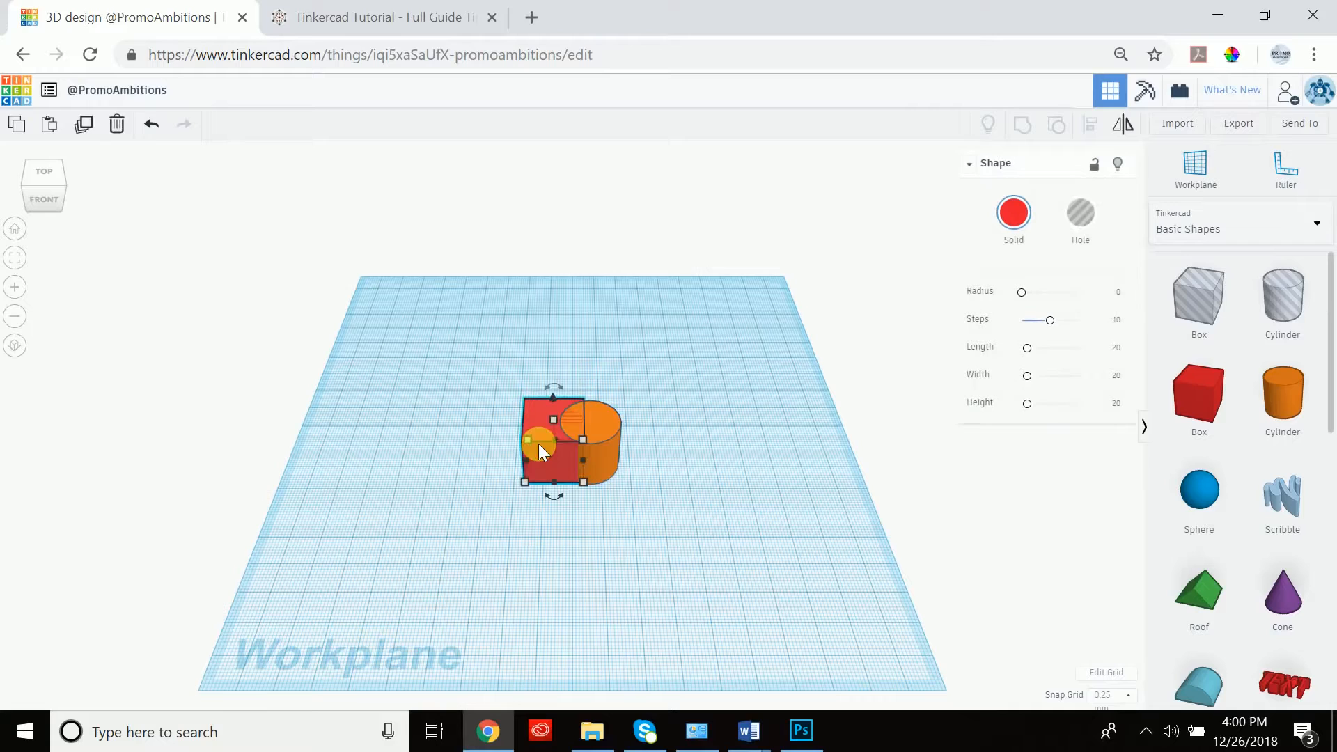
shift+click(620, 418)
click(1029, 130)
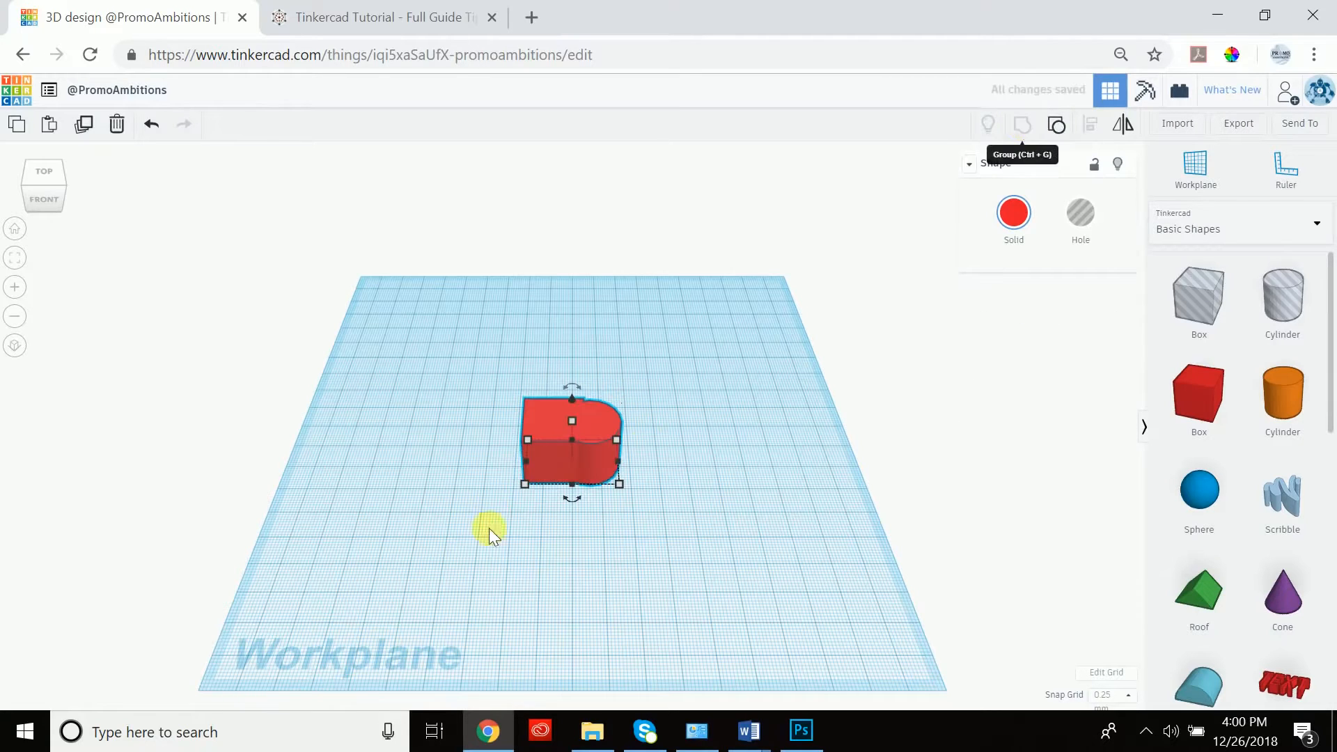
- Move the grouped box and cylinder by about 2.25 and 2.00 along the workplane, and ungroup them
drag(529, 403, 612, 339)
drag(577, 463, 564, 429)
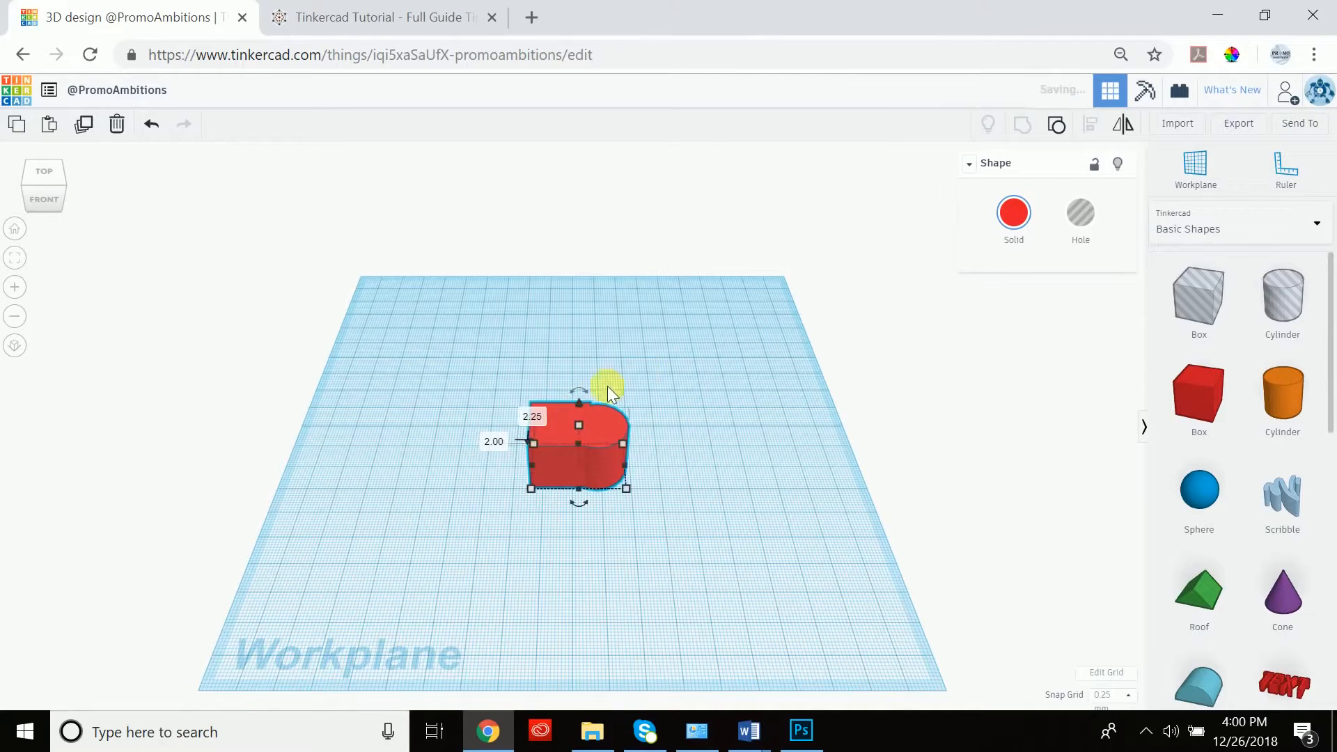
click(644, 376)
right_drag(624, 411, 596, 423)
drag(654, 365, 499, 519)
click(1056, 126)
click(665, 468)
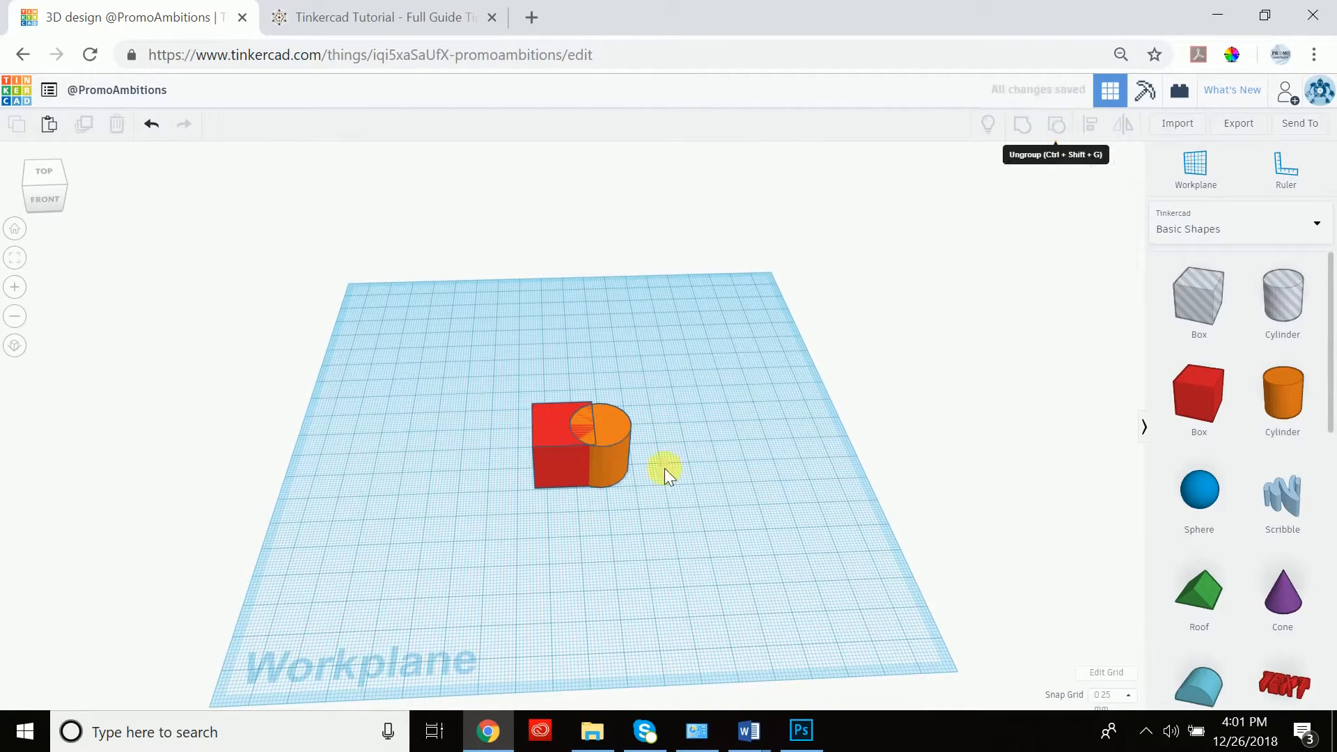
- Place a second orange cylinder overlapping the box's left side and group all three shapes
mouse_move(620, 454)
mouse_down()
mouse_move(657, 421)
mouse_move(619, 441)
mouse_up()
drag(1281, 387, 525, 458)
drag(711, 329, 445, 530)
click(1031, 129)
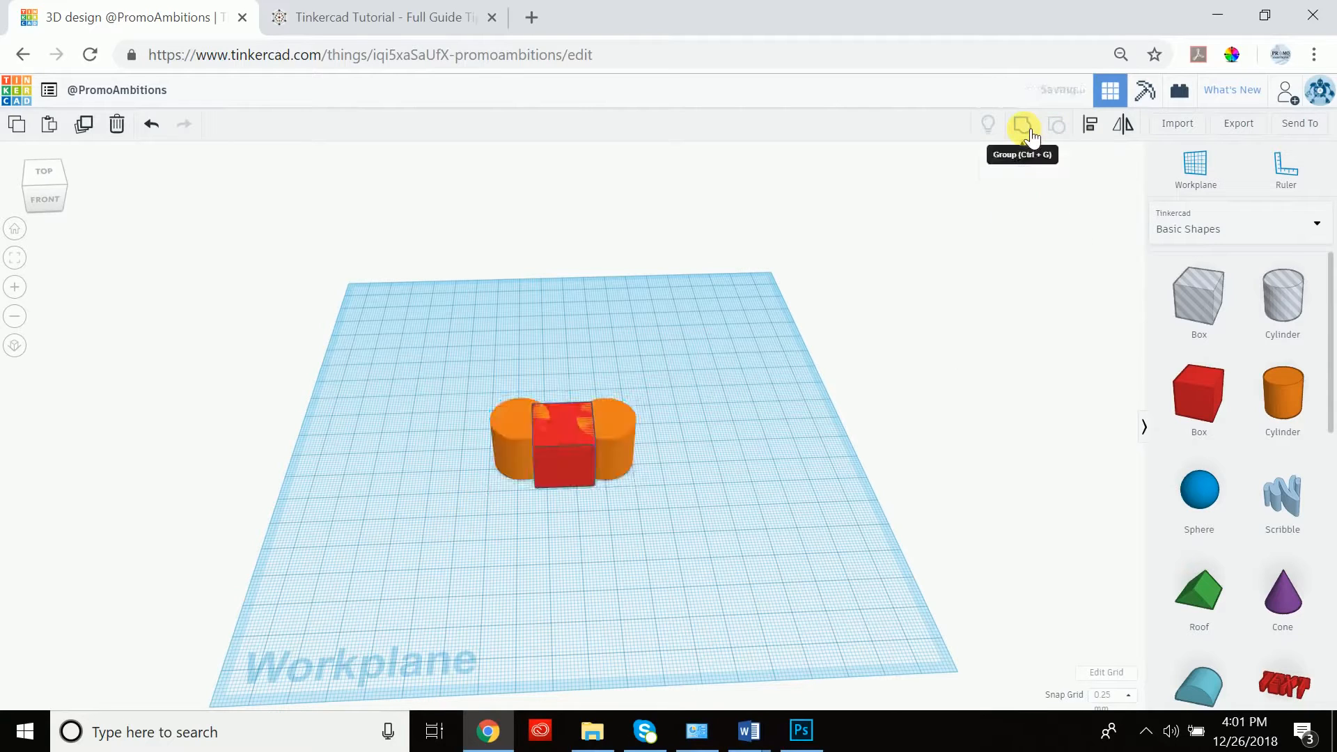
click(663, 340)
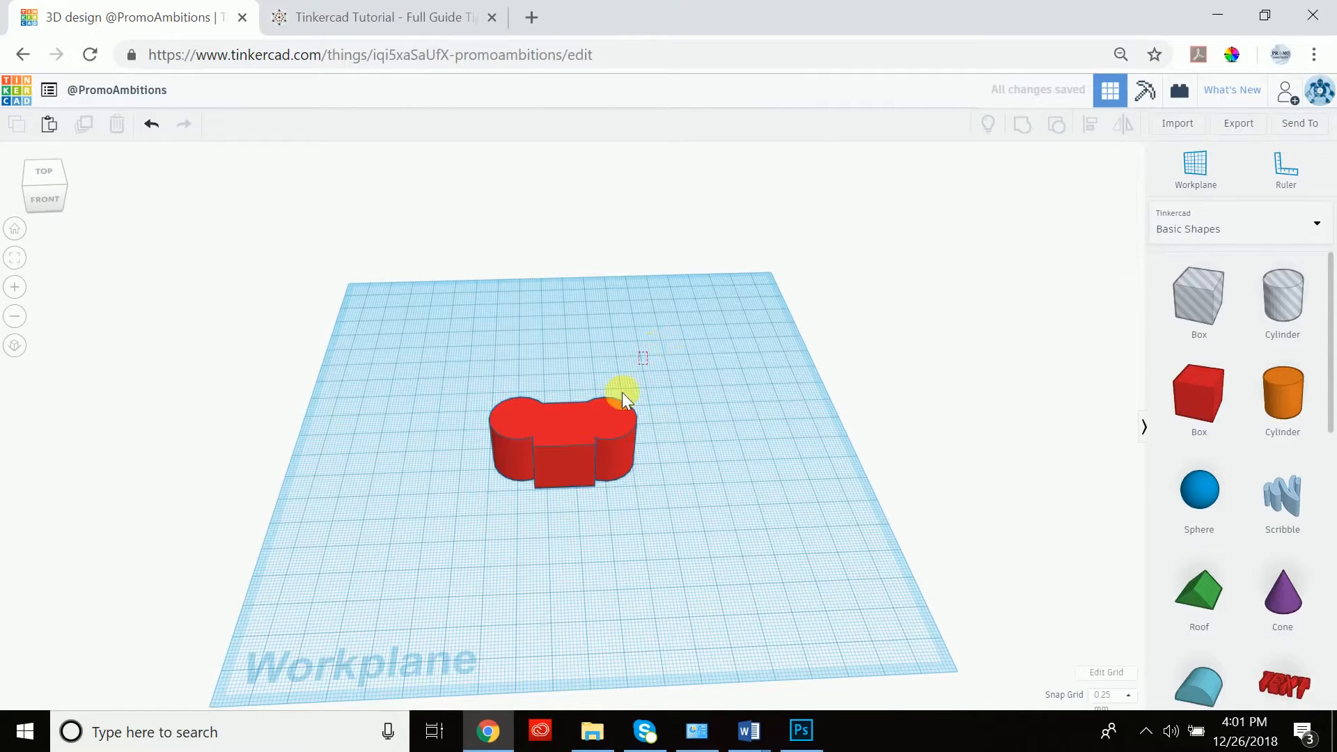
- Ungroup the three shapes and delete the cylinder on the box's left side
drag(596, 445, 567, 493)
click(1056, 125)
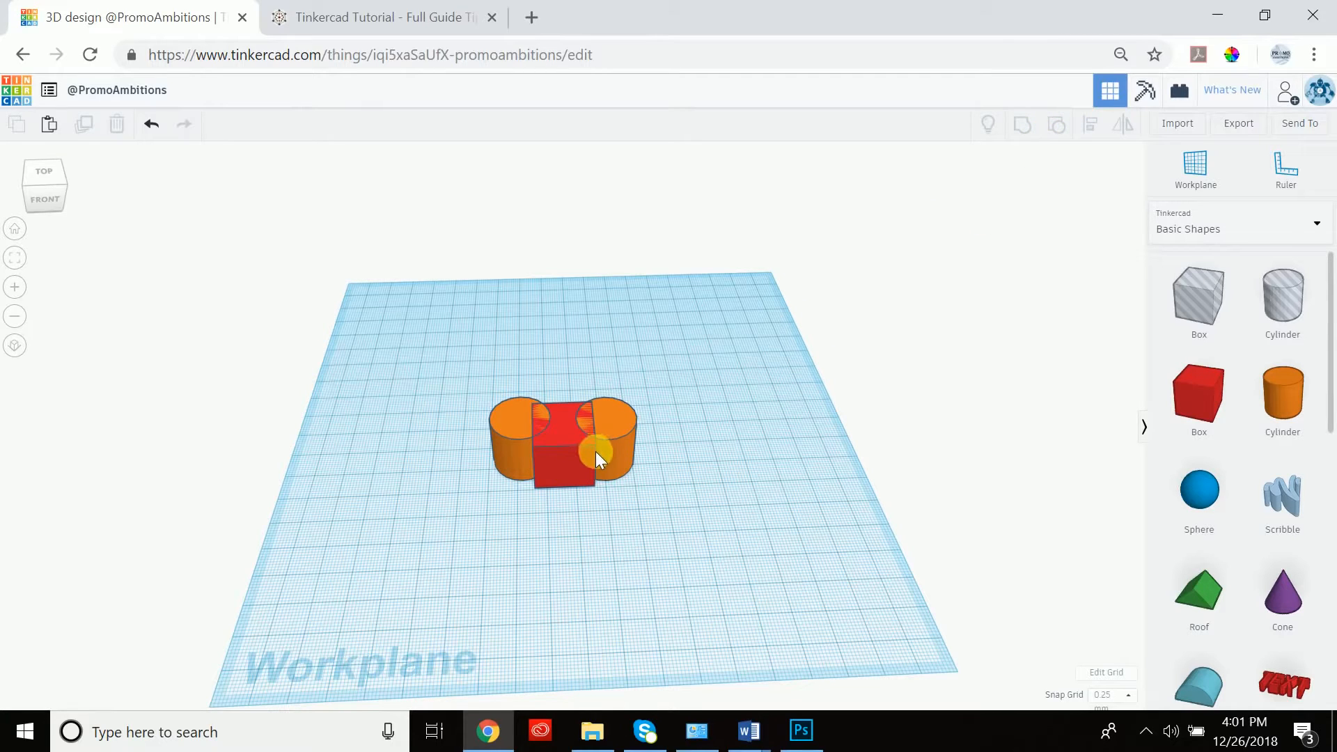
drag(503, 446, 699, 358)
key(Delete)
- Reposition the remaining cylinder so it still overlaps the box's right side, and turn it into a hole
drag(616, 420, 606, 432)
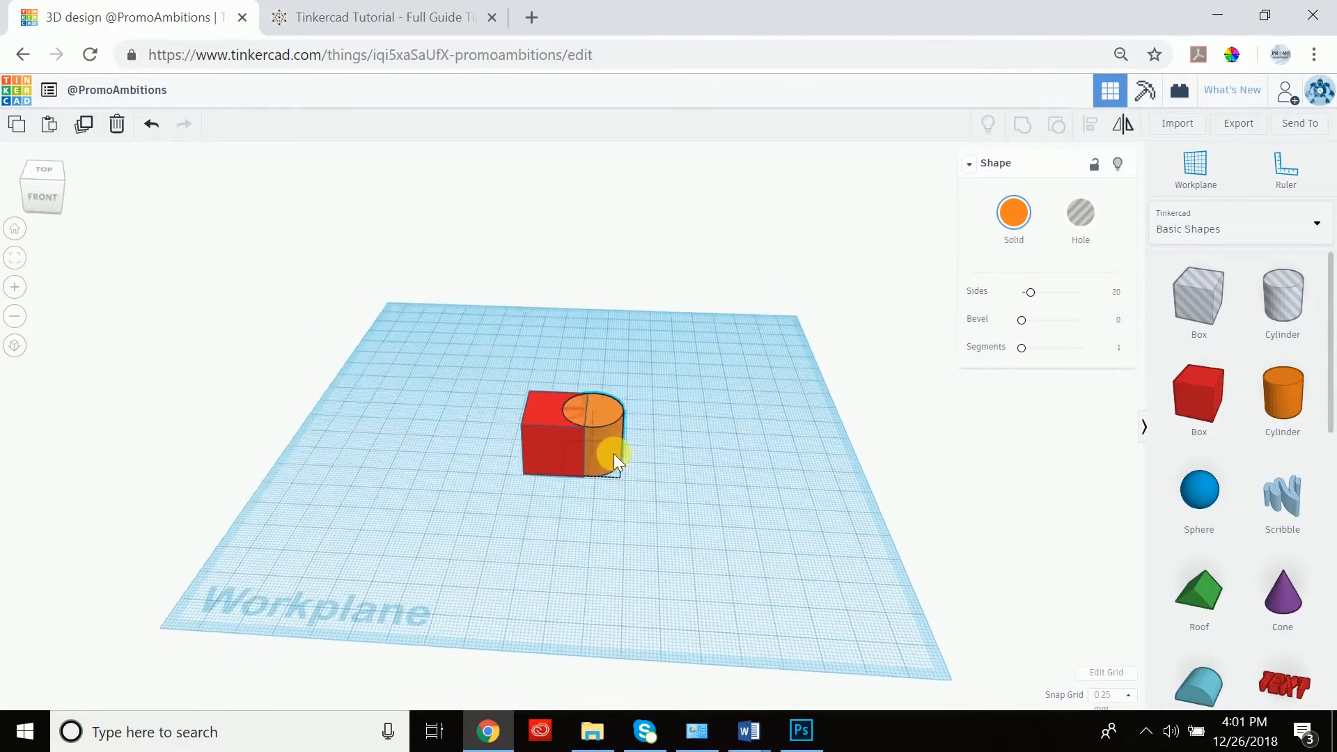
scroll(562, 440, up, 3)
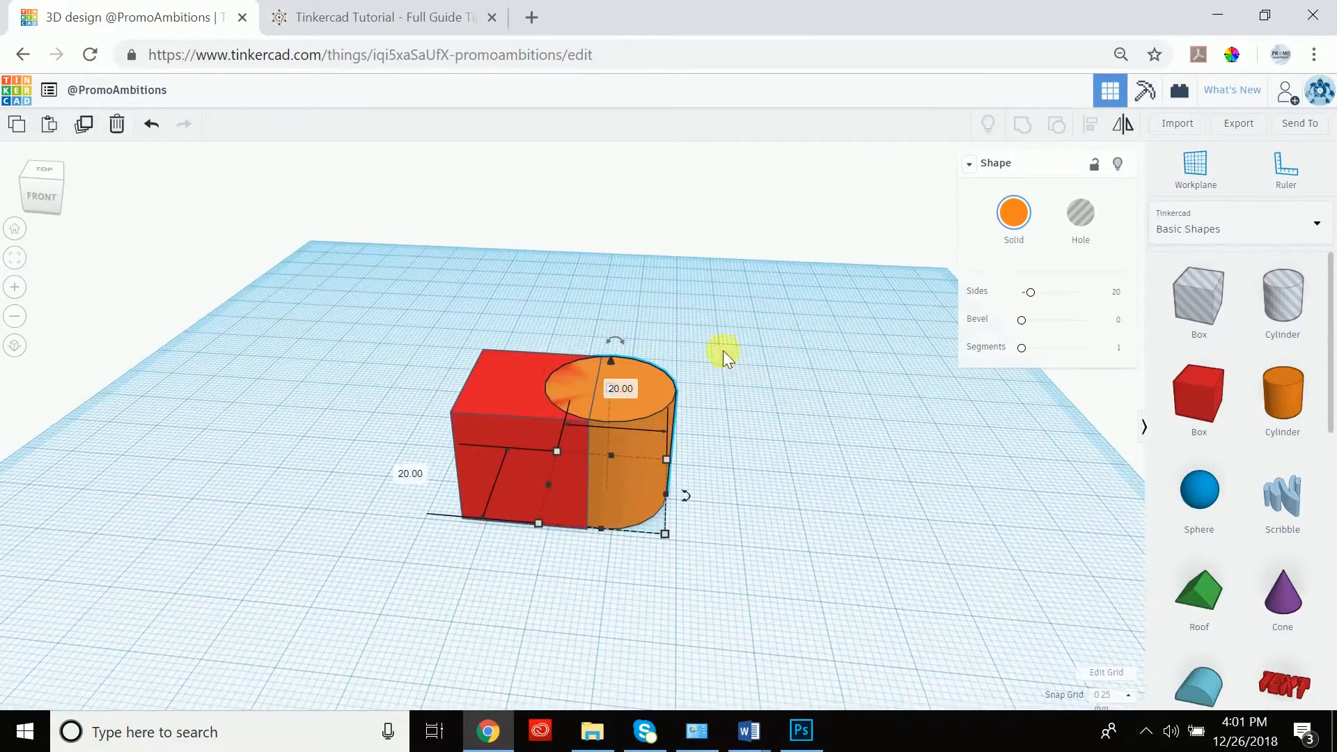
right_drag(724, 328, 704, 382)
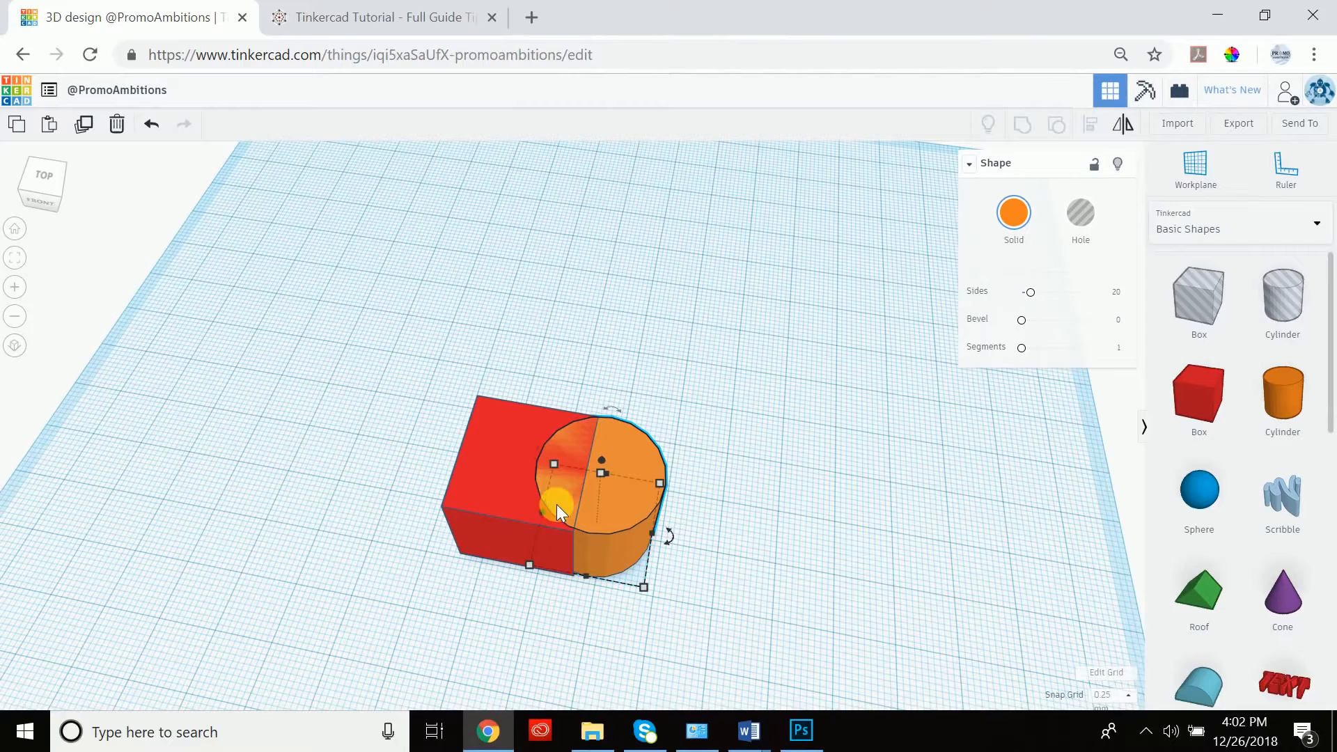
right_drag(745, 441, 635, 417)
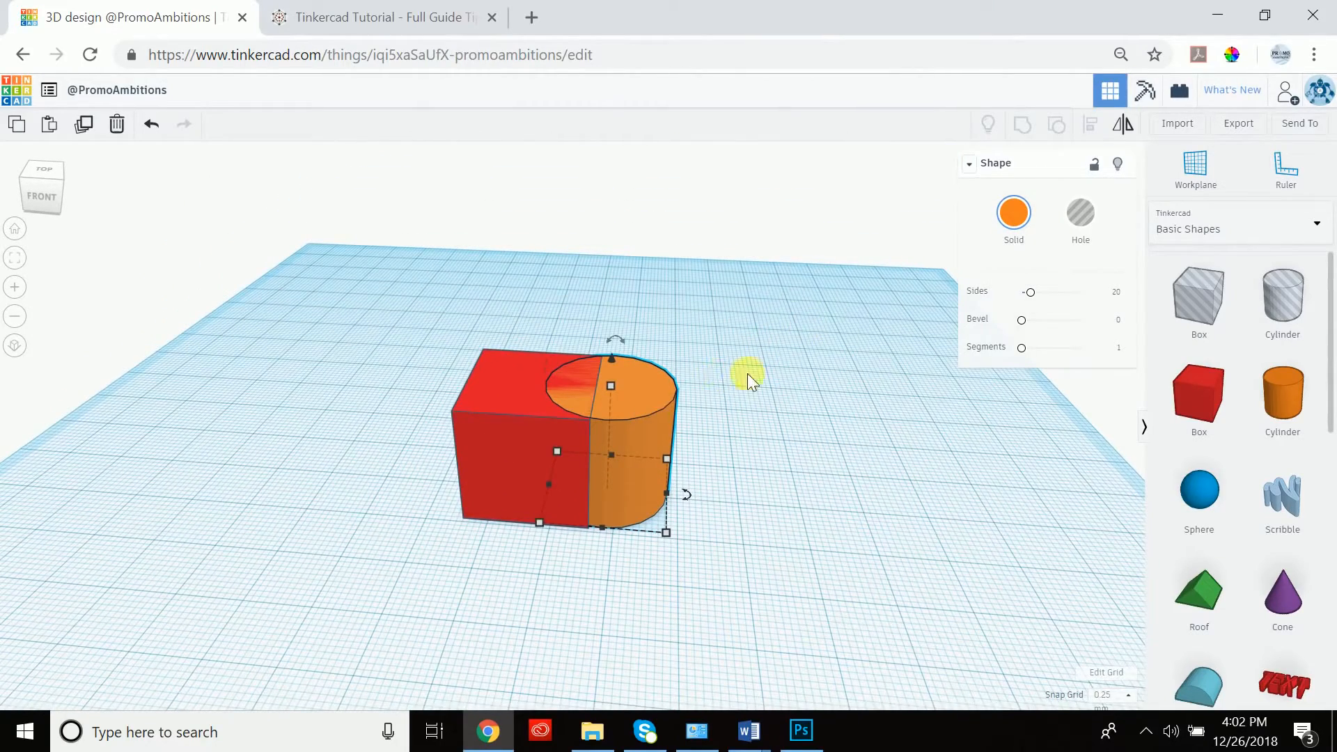
click(1080, 212)
right_drag(734, 356, 637, 511)
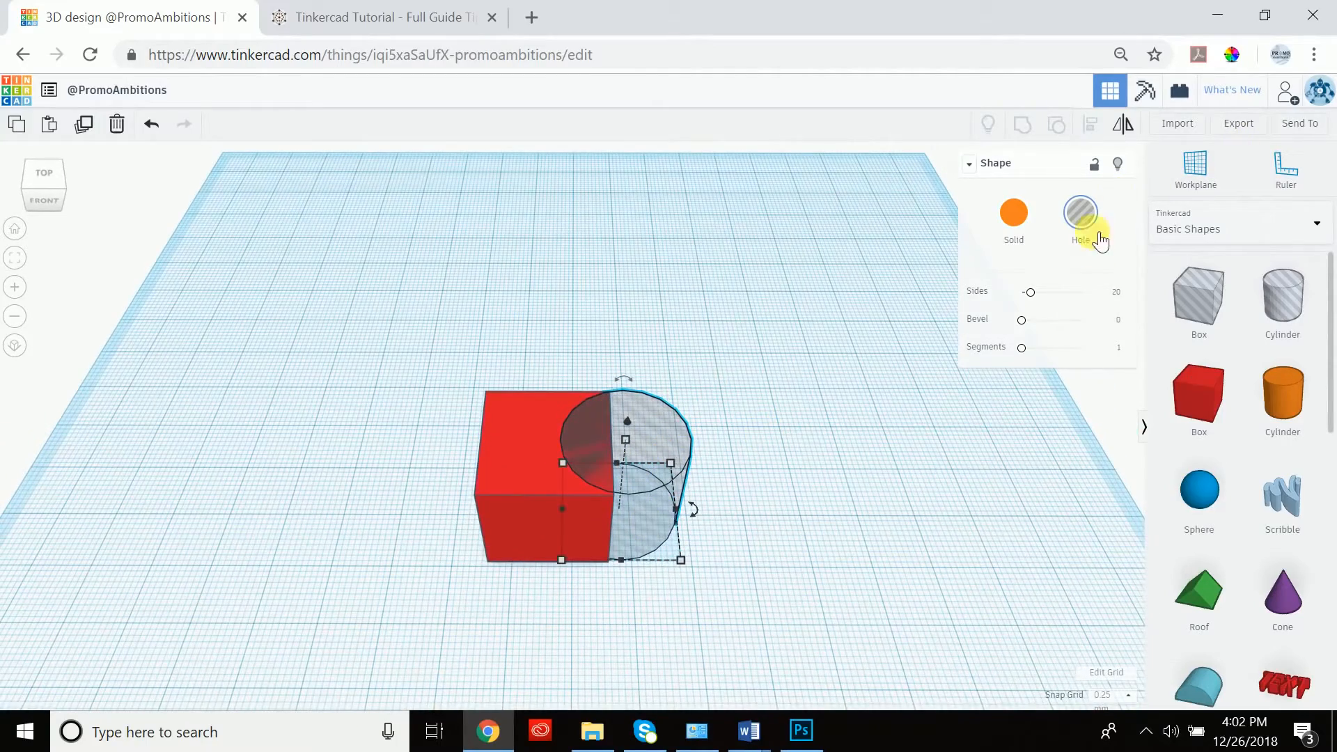
- Group the box with the hole cylinder to cut a curved notch into the box's right side
click(715, 354)
drag(719, 353, 420, 619)
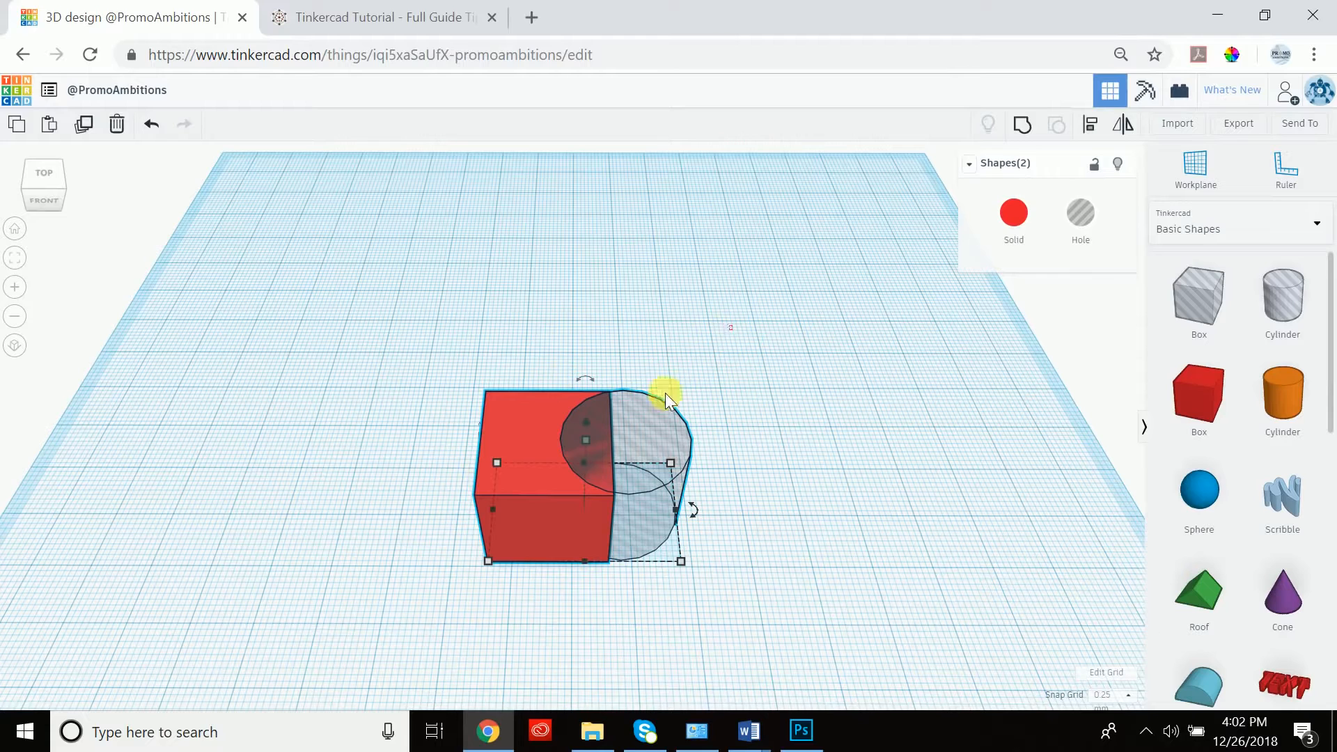
click(1022, 126)
right_drag(679, 421, 713, 426)
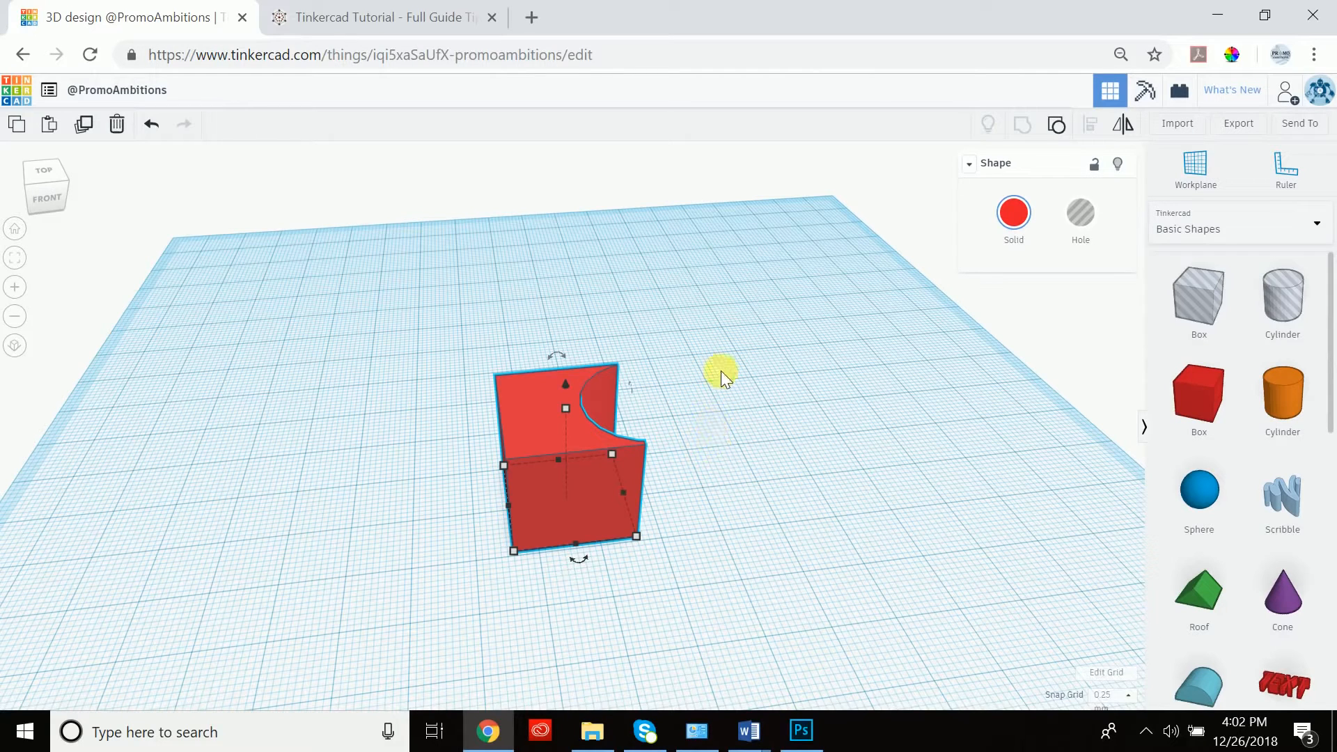
click(615, 443)
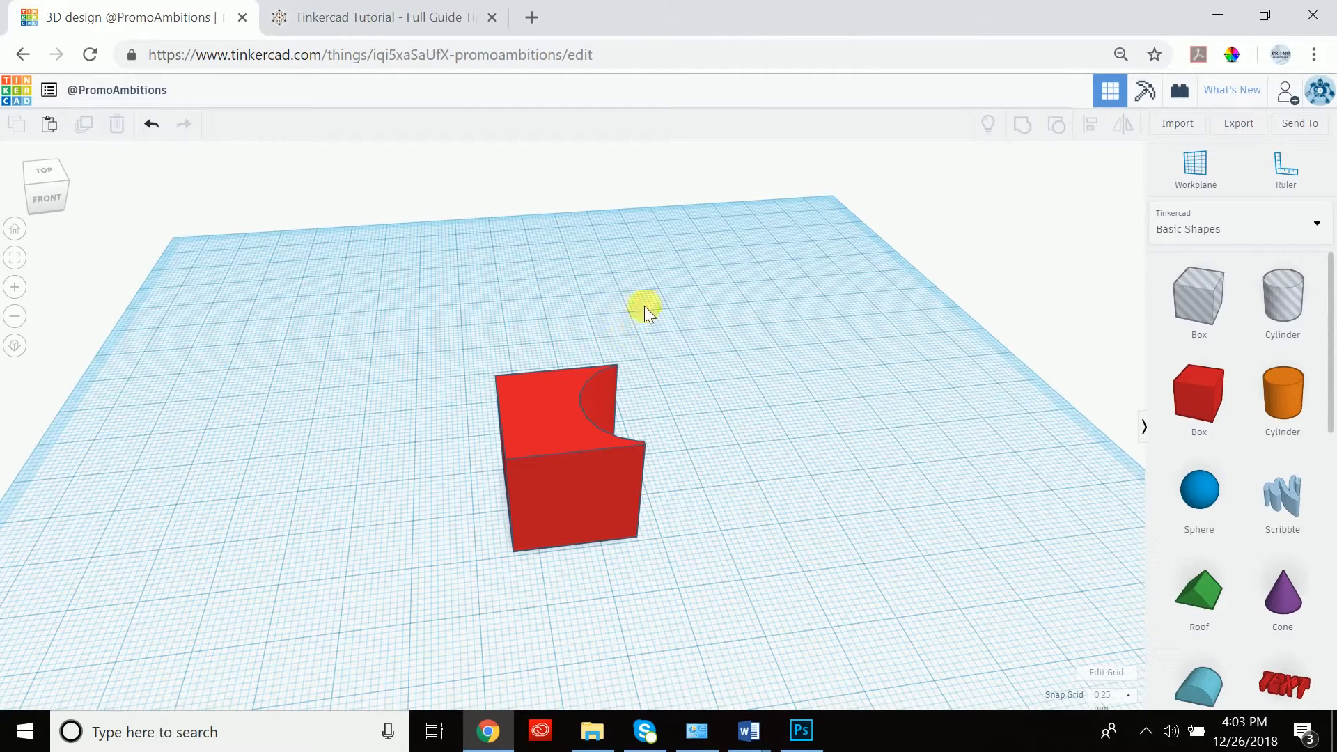
- Switch to the Tinkercad Tutorial web page and review its shortcut lists and the tutorial video section
click(354, 18)
scroll(491, 357, down, 7)
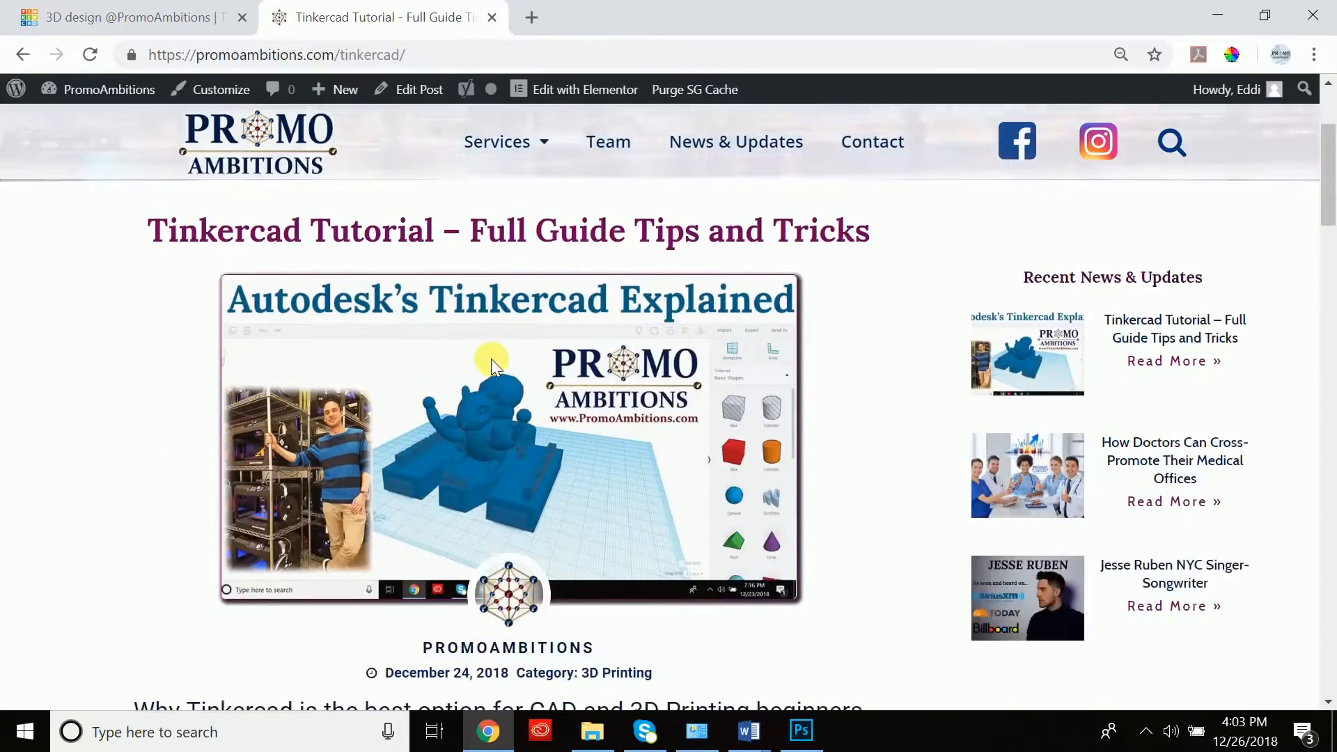
scroll(488, 369, down, 15)
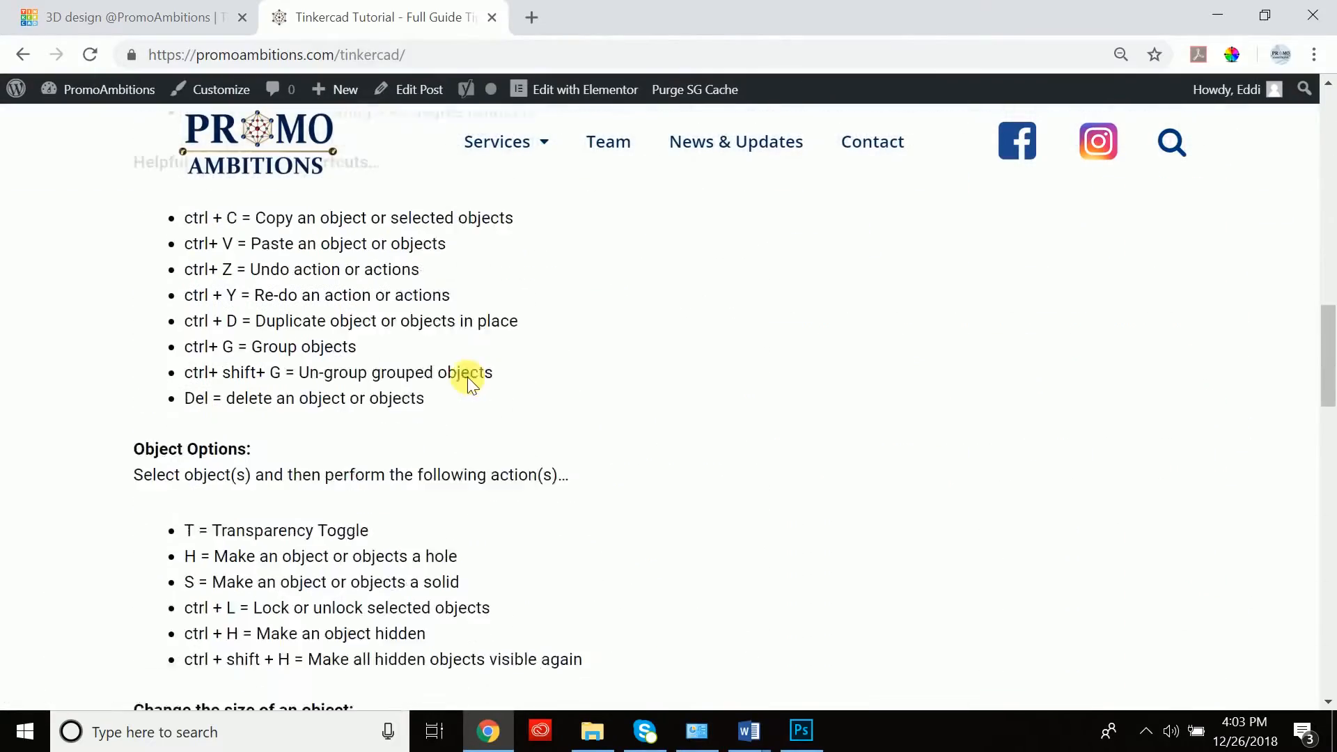
scroll(467, 381, down, 10)
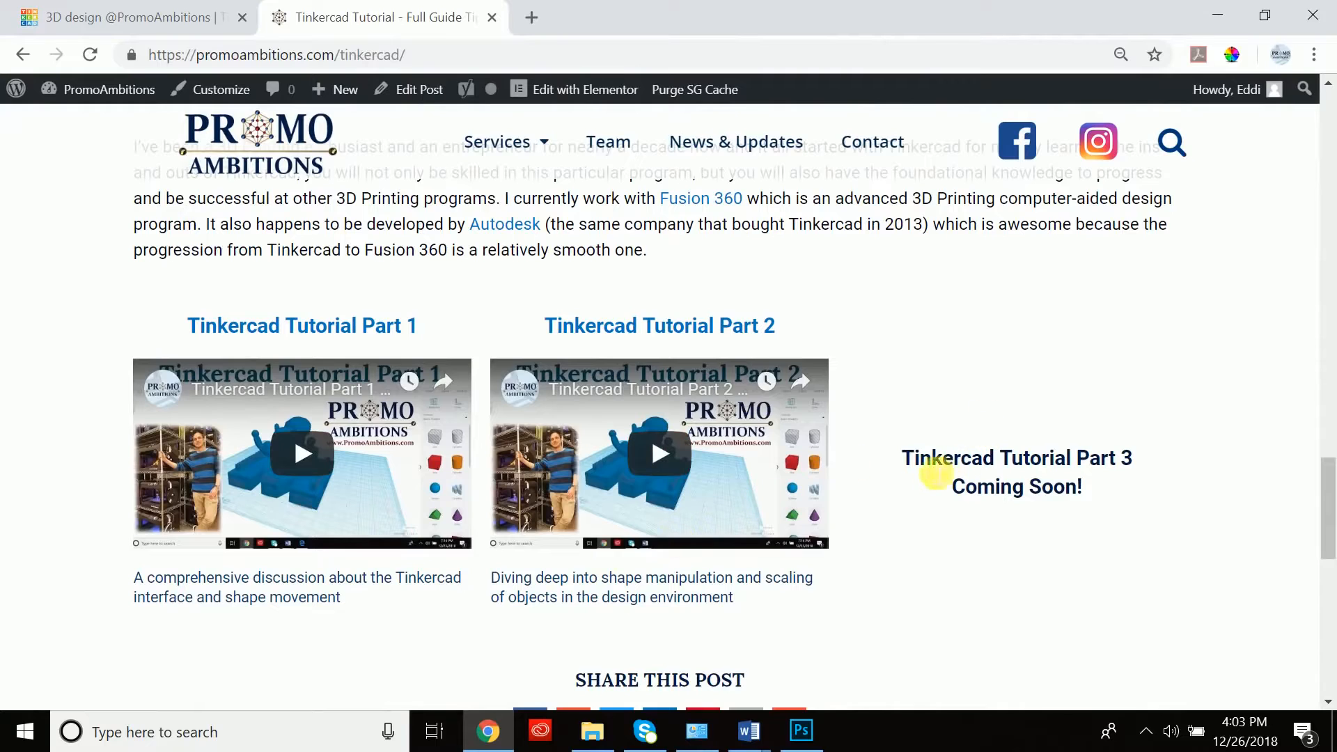
drag(915, 465, 1092, 487)
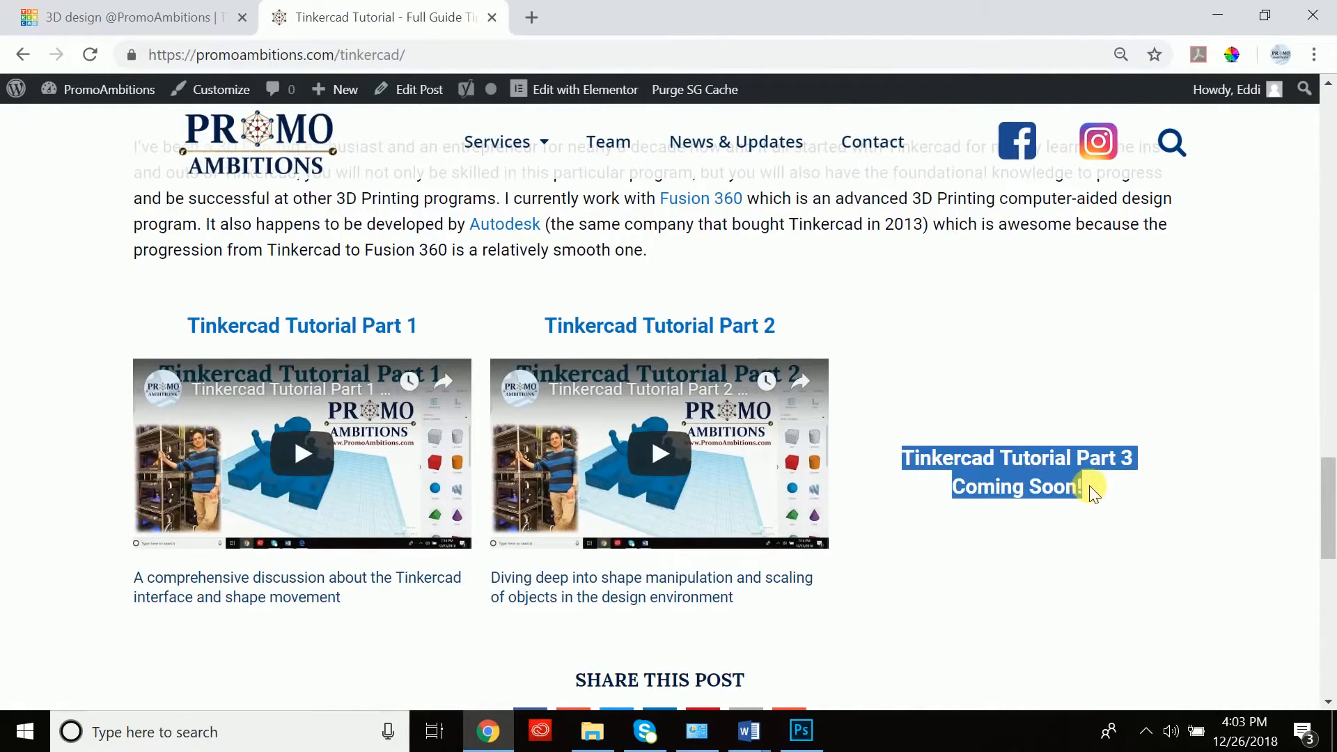
- Return to the Tinkercad design and delete the notched red box from the workplane
key(ctrl+Tab)
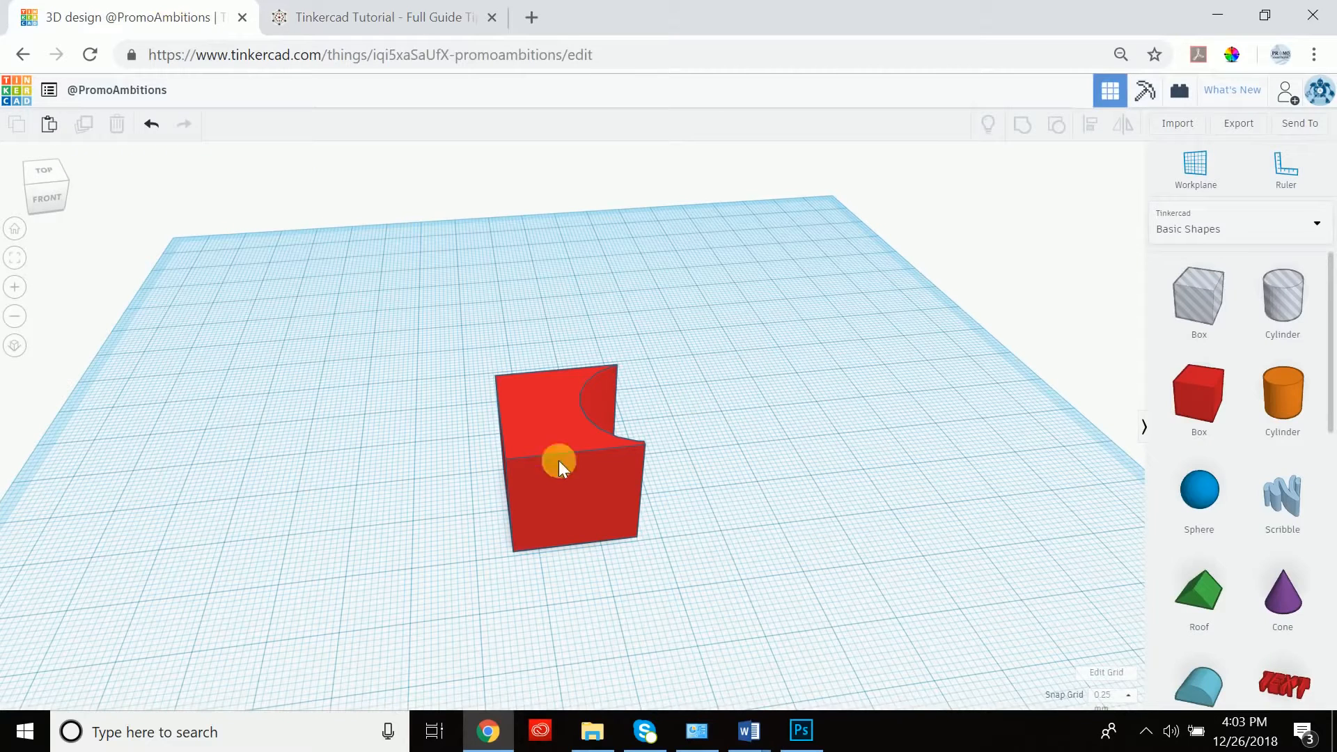
click(533, 453)
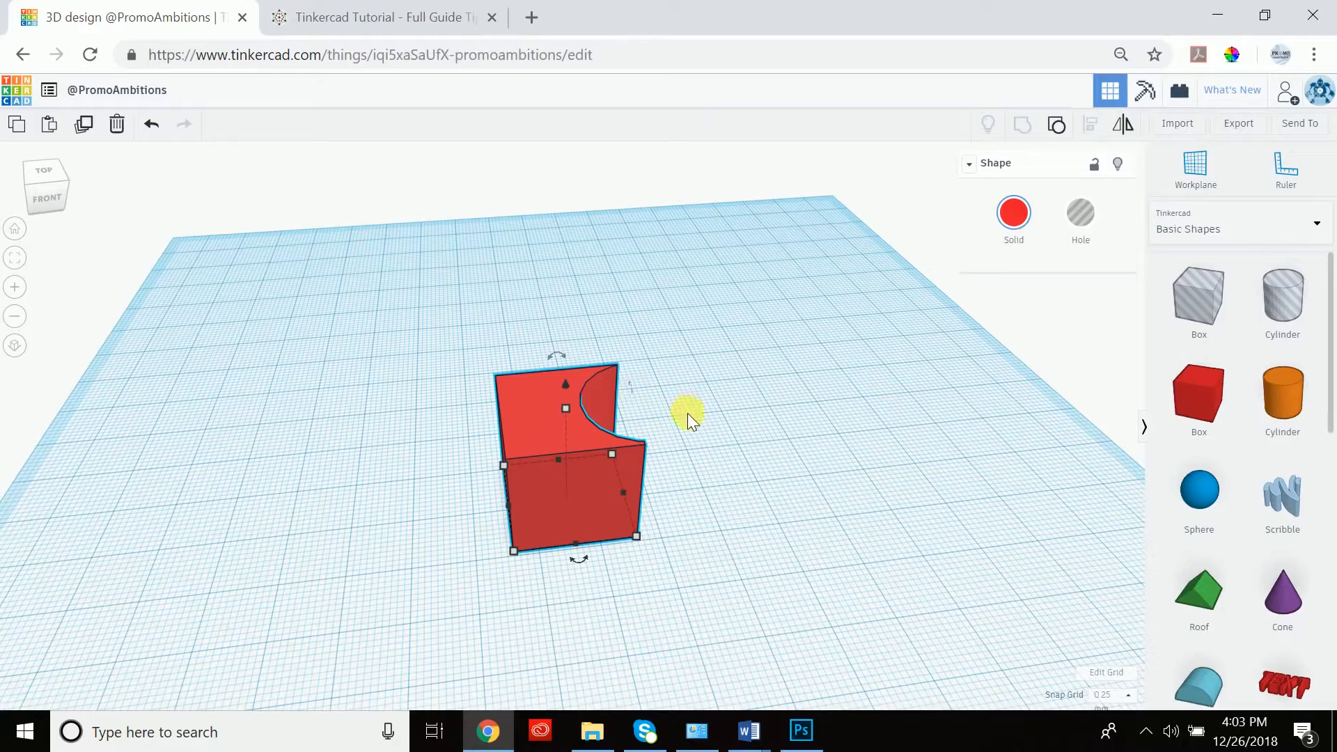
key(Delete)
- Look through the Basic Shapes and the available shape categories, and show the Text and numbers collection
scroll(1226, 463, down, 5)
scroll(1240, 467, up, 5)
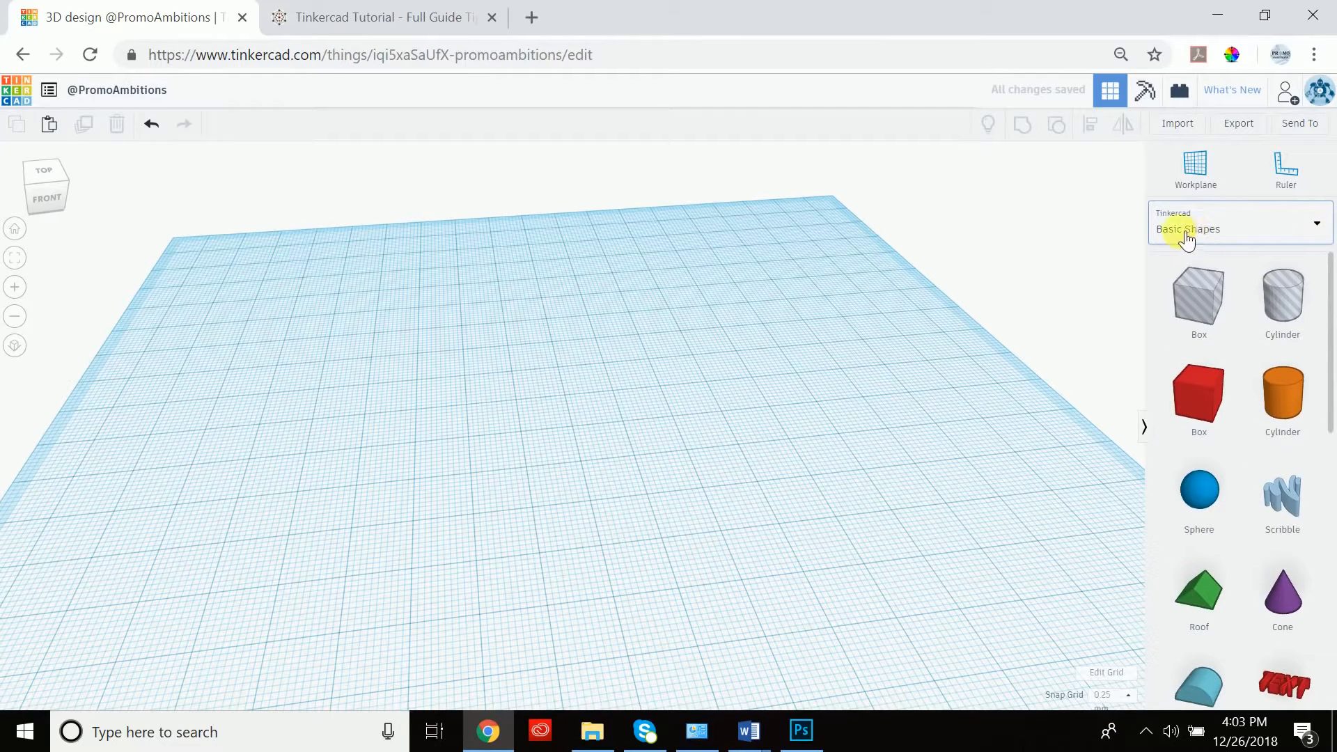
click(1318, 225)
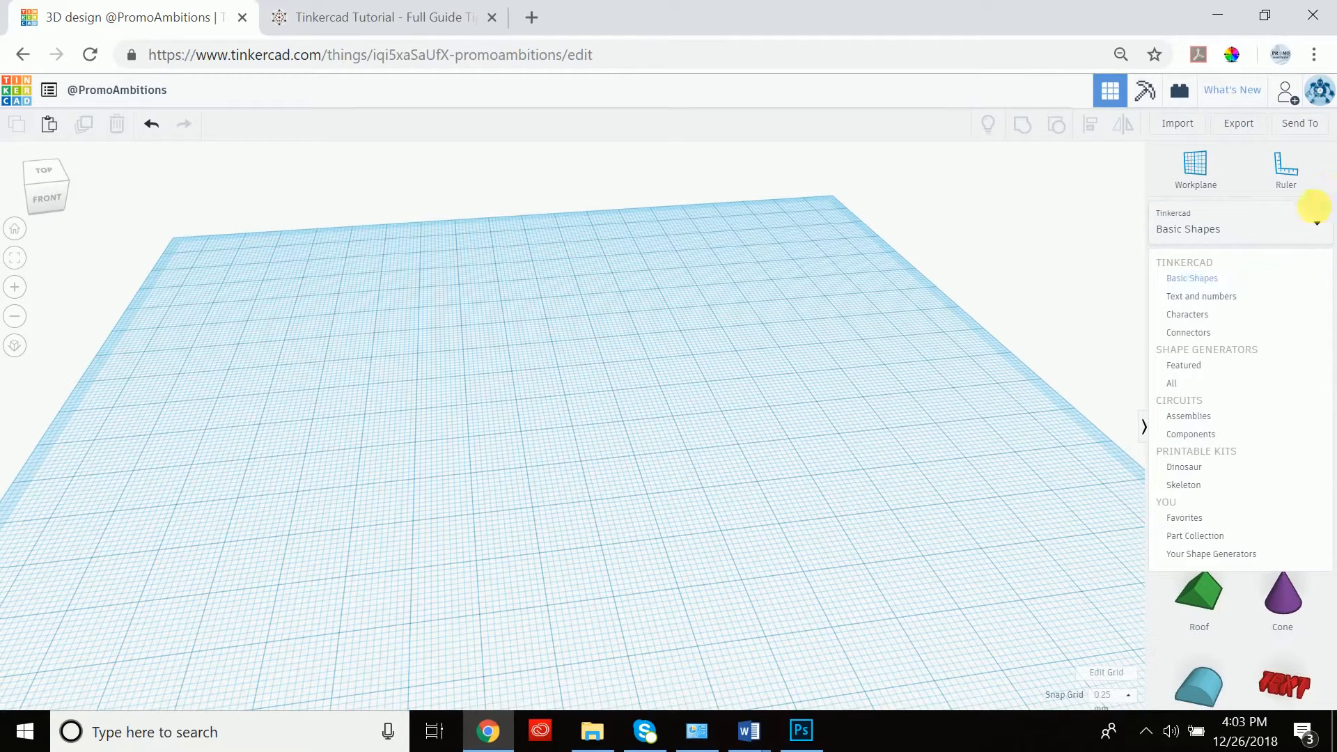
click(1320, 225)
click(1321, 226)
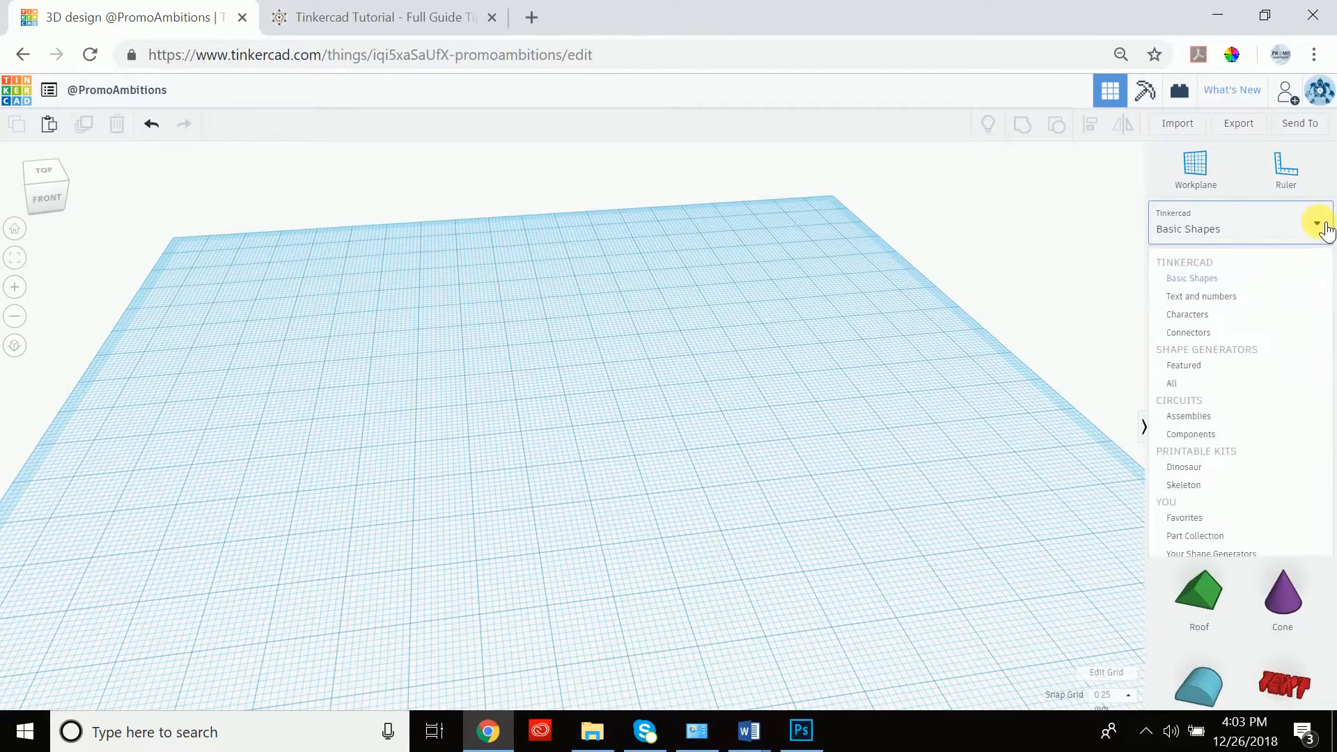
click(1201, 300)
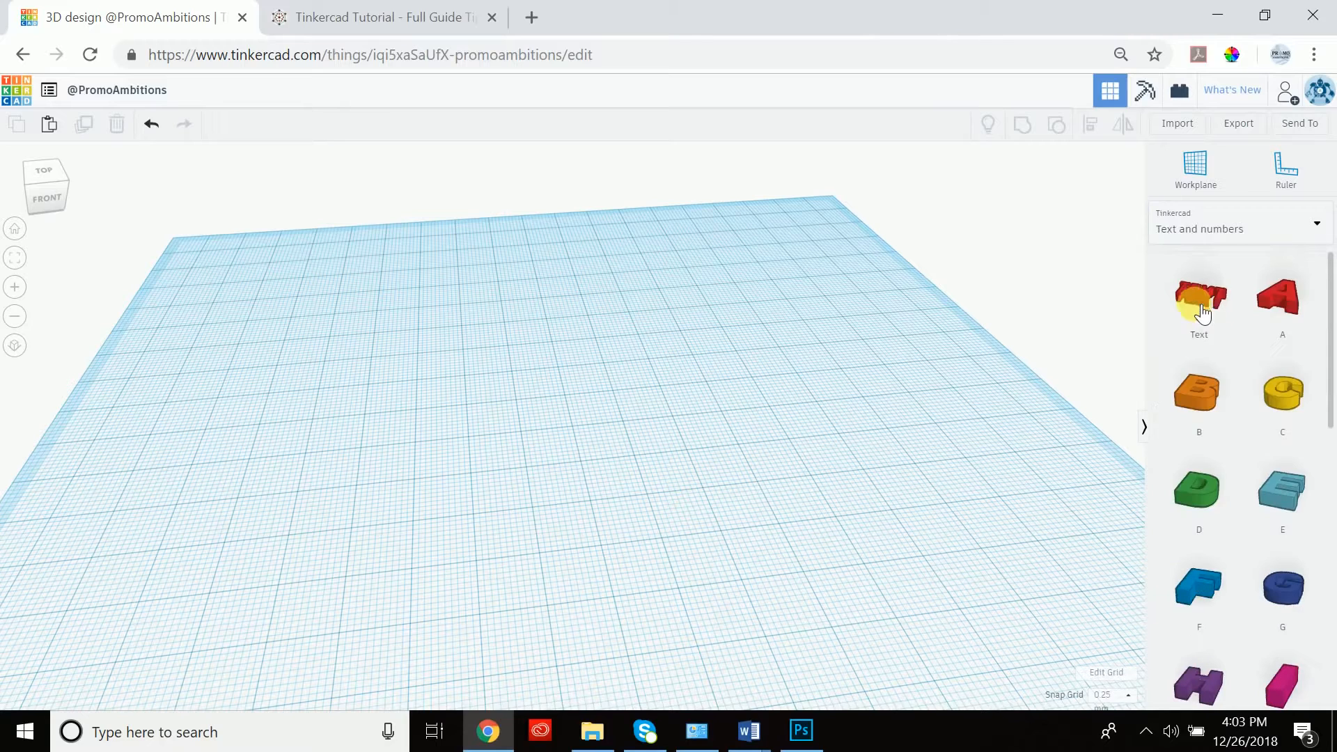
- Browse the Characters and Connectors shape collections, and look through the Characters models
click(1315, 221)
click(1238, 324)
click(1316, 223)
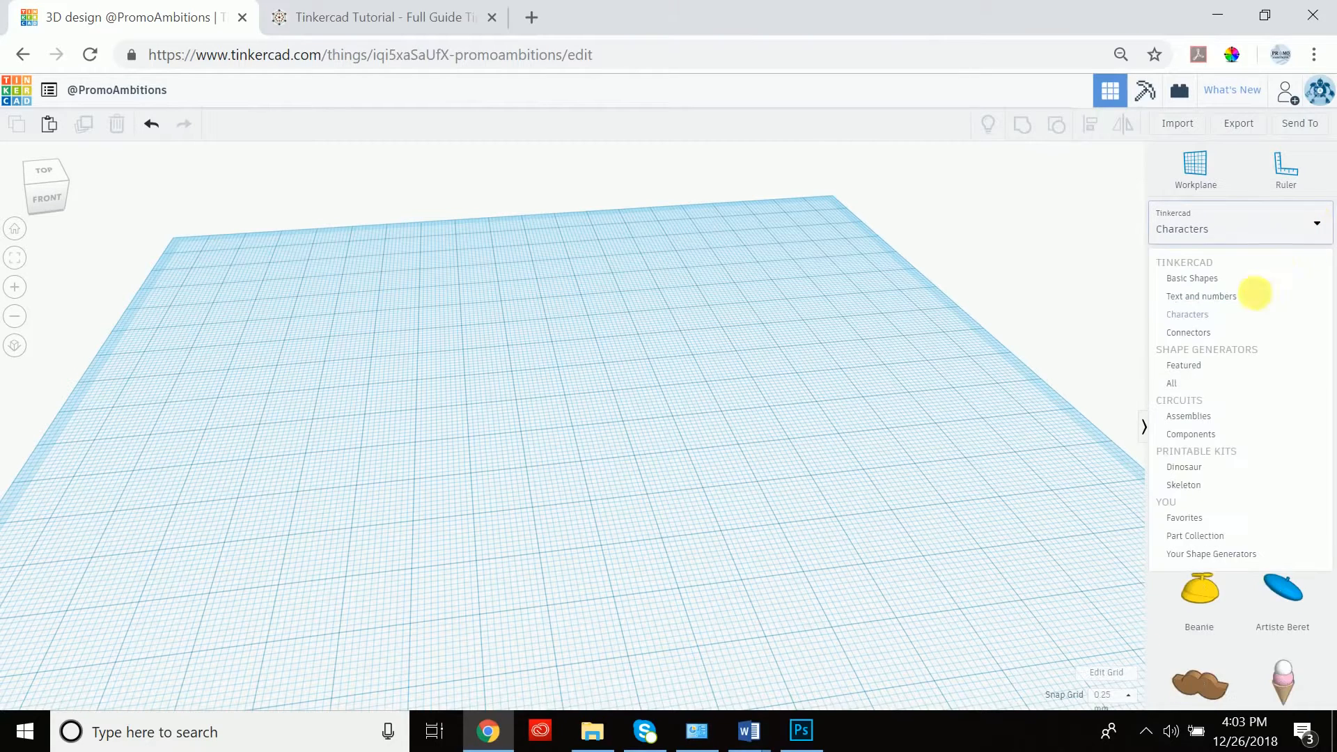
click(1235, 336)
click(1313, 225)
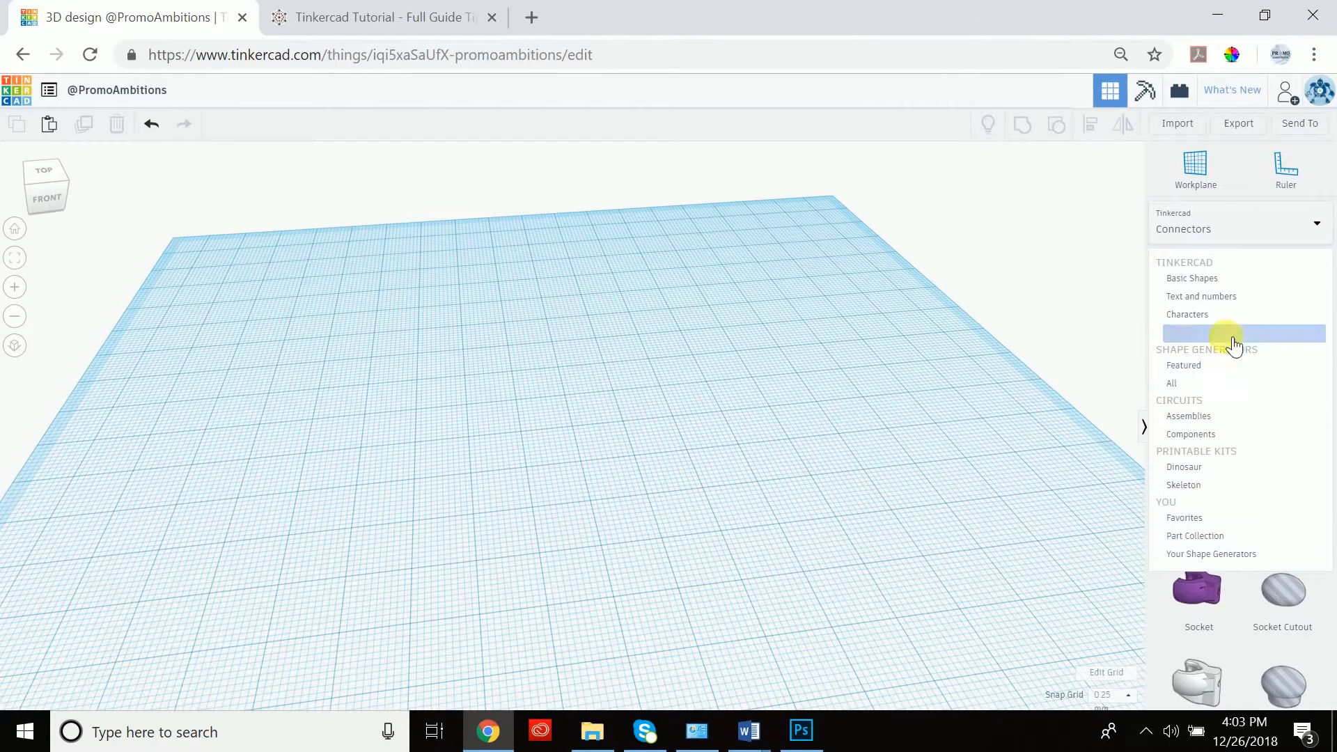
click(1240, 315)
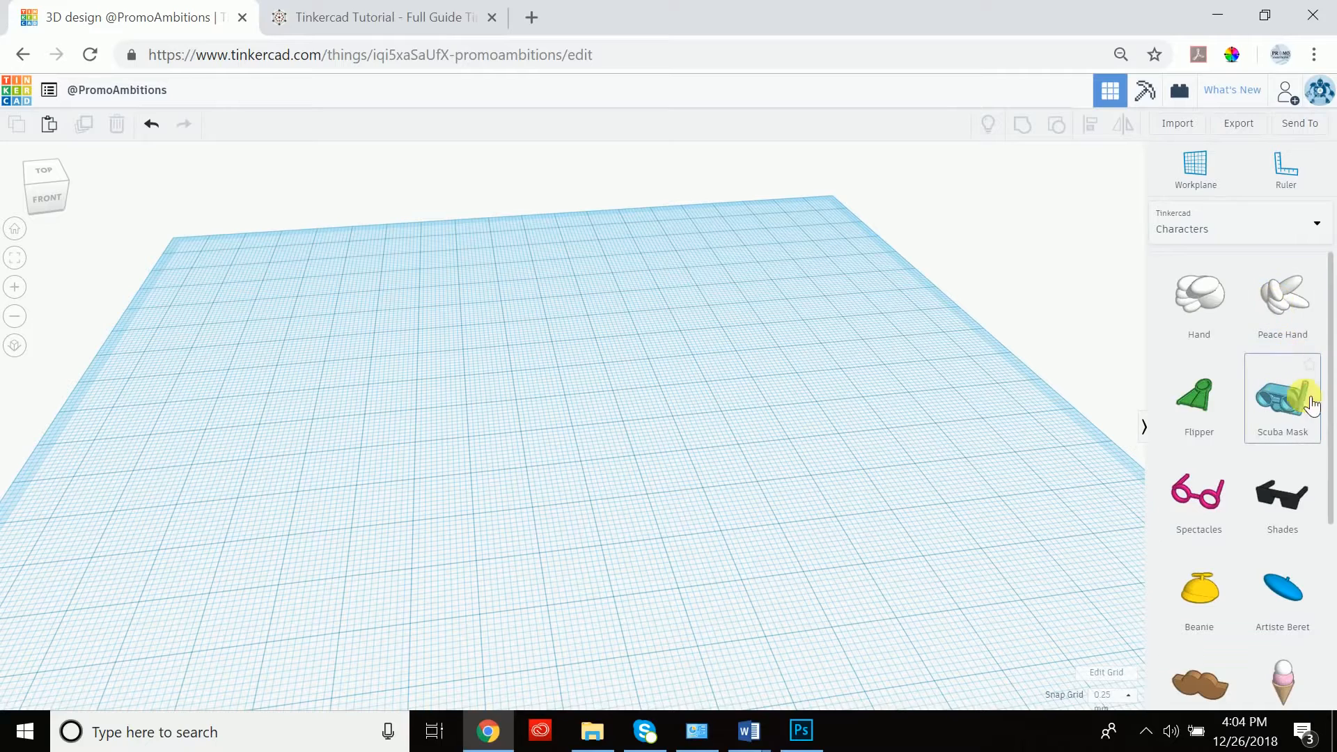
scroll(1238, 426, up, 5)
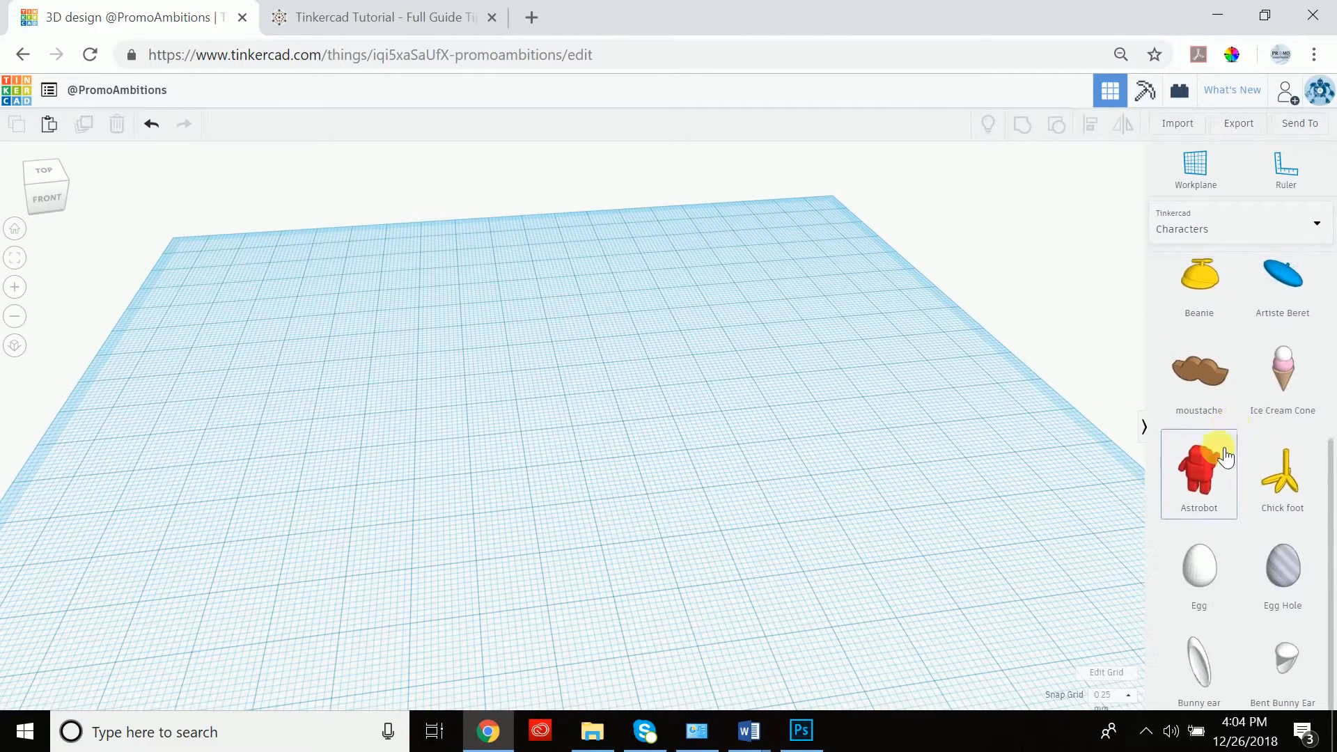
- Return to the Basic Shapes collection and place an Icosahedron near the middle of the workplane with a Sphere beside it
click(1277, 224)
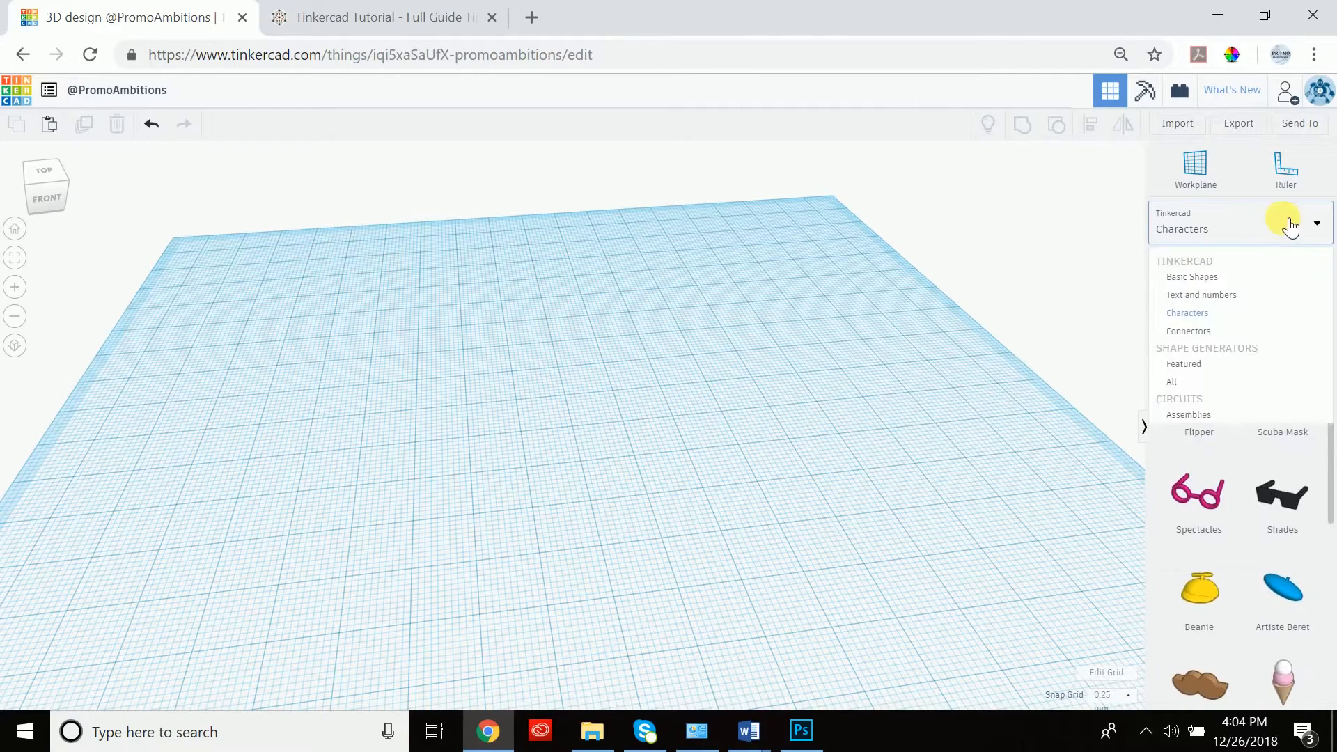
click(1195, 282)
scroll(1225, 460, down, 5)
scroll(1225, 457, down, 3)
scroll(1253, 550, up, 1)
scroll(1253, 547, up, 3)
scroll(1248, 541, down, 4)
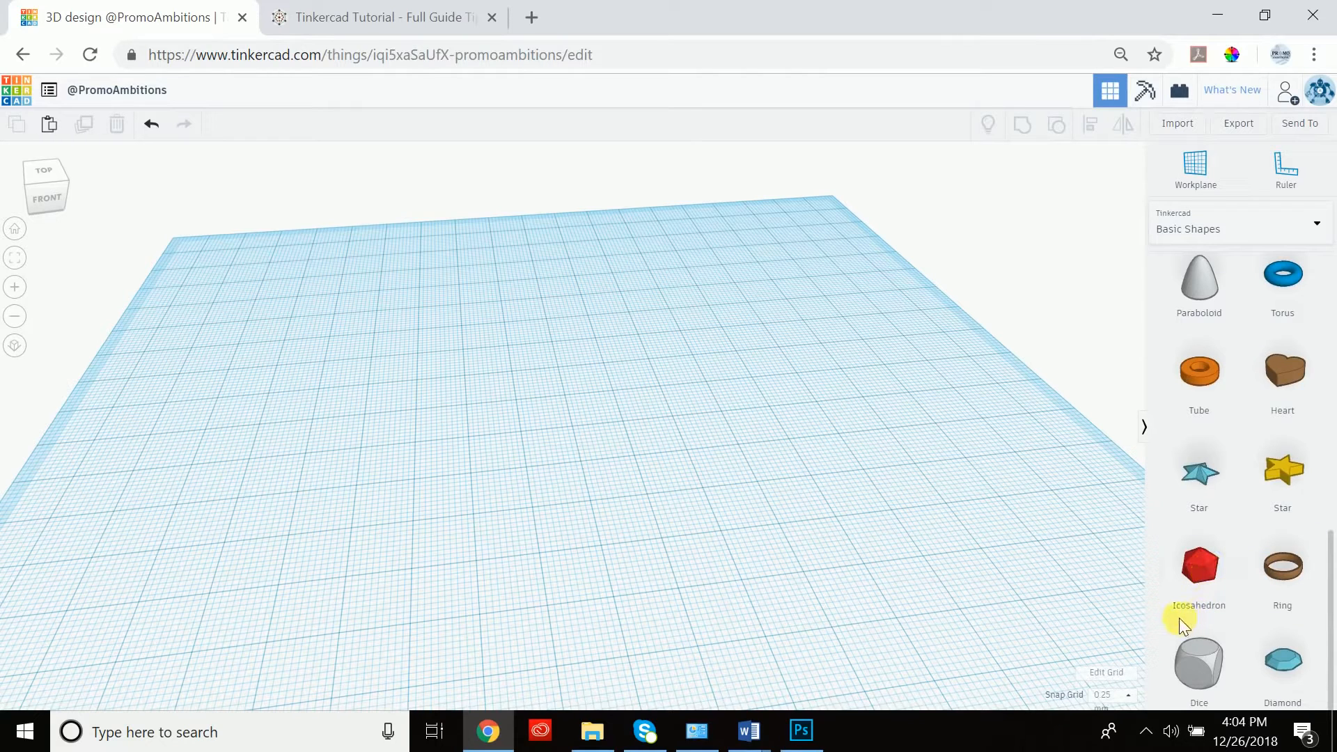
drag(1220, 587, 564, 416)
scroll(1205, 390, up, 9)
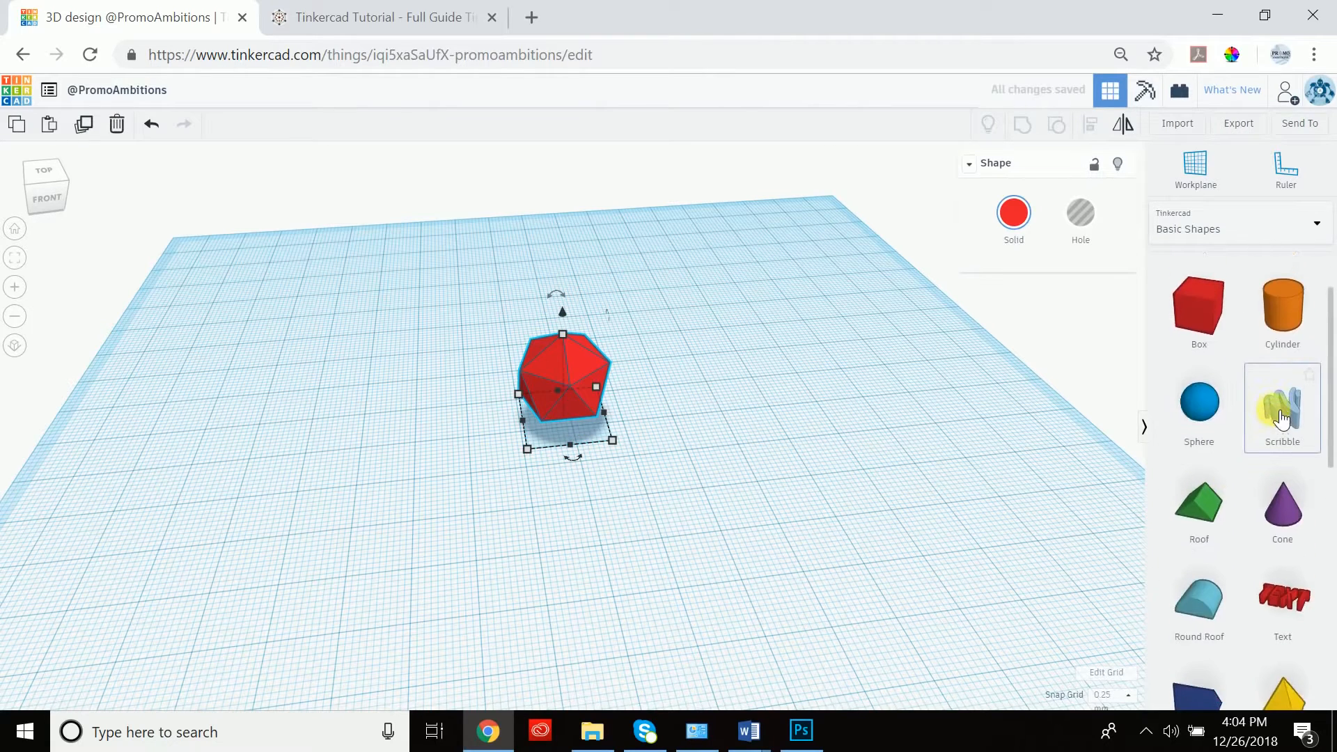
drag(1219, 426, 694, 404)
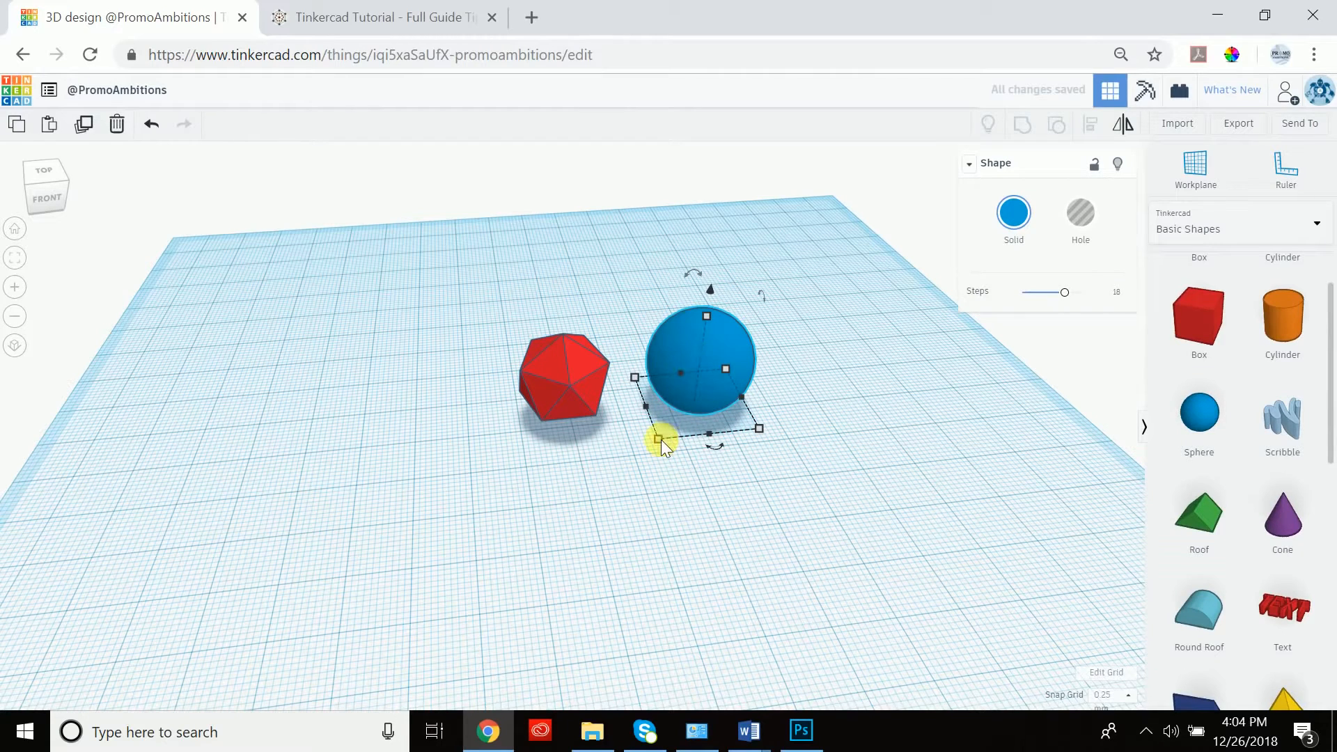
- Scale the sphere down evenly in all directions to 16 mm and check its height
mouse_move(659, 440)
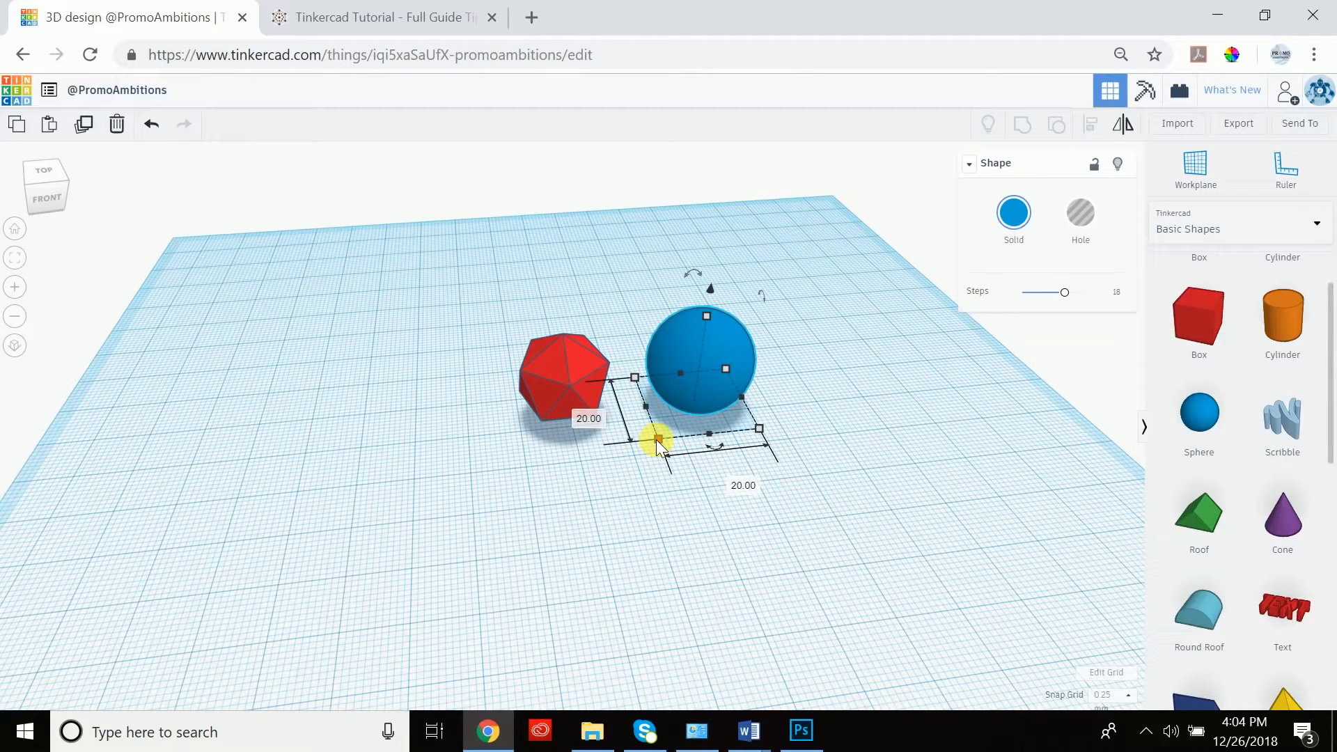
drag(656, 440, 684, 415)
click(737, 461)
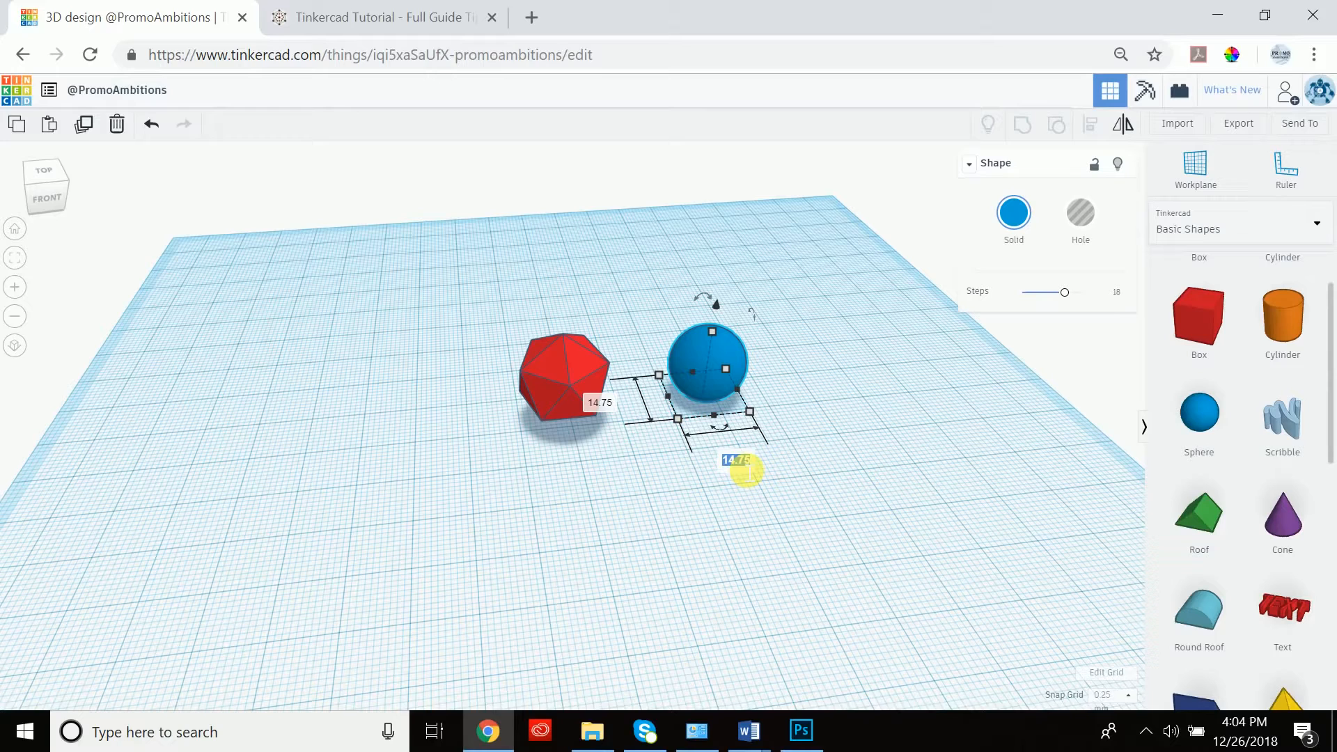
text(16)
key(Return)
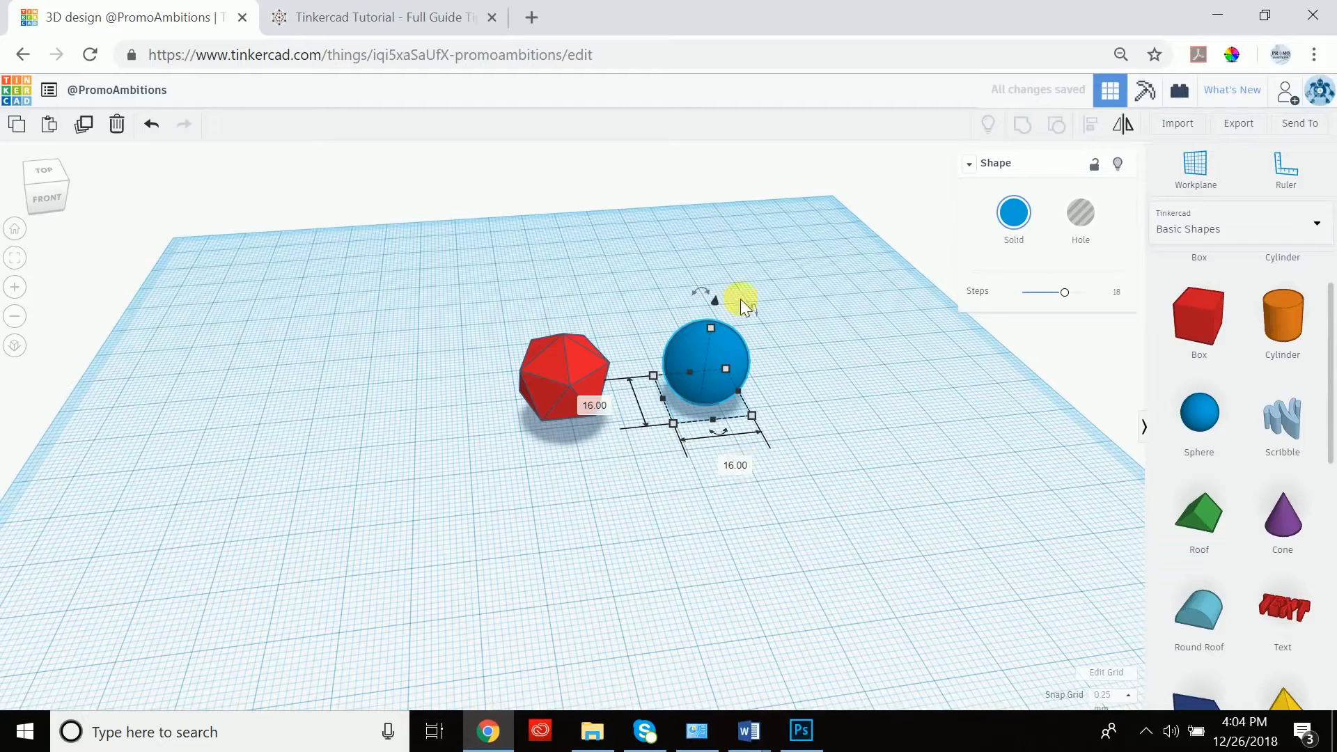
mouse_move(711, 328)
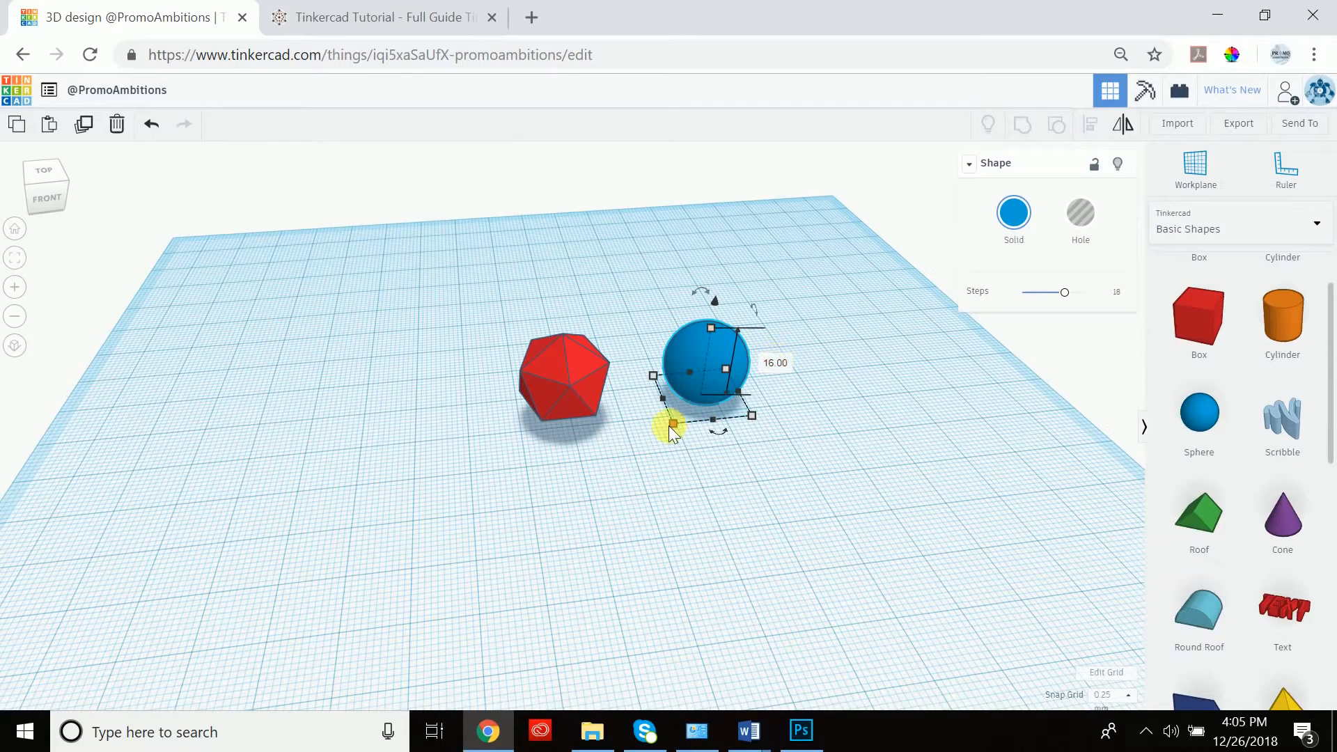
mouse_move(670, 426)
- Raise the sphere slightly above the workplane and nudge it in small increments toward the icosahedron
right_drag(641, 302, 641, 252)
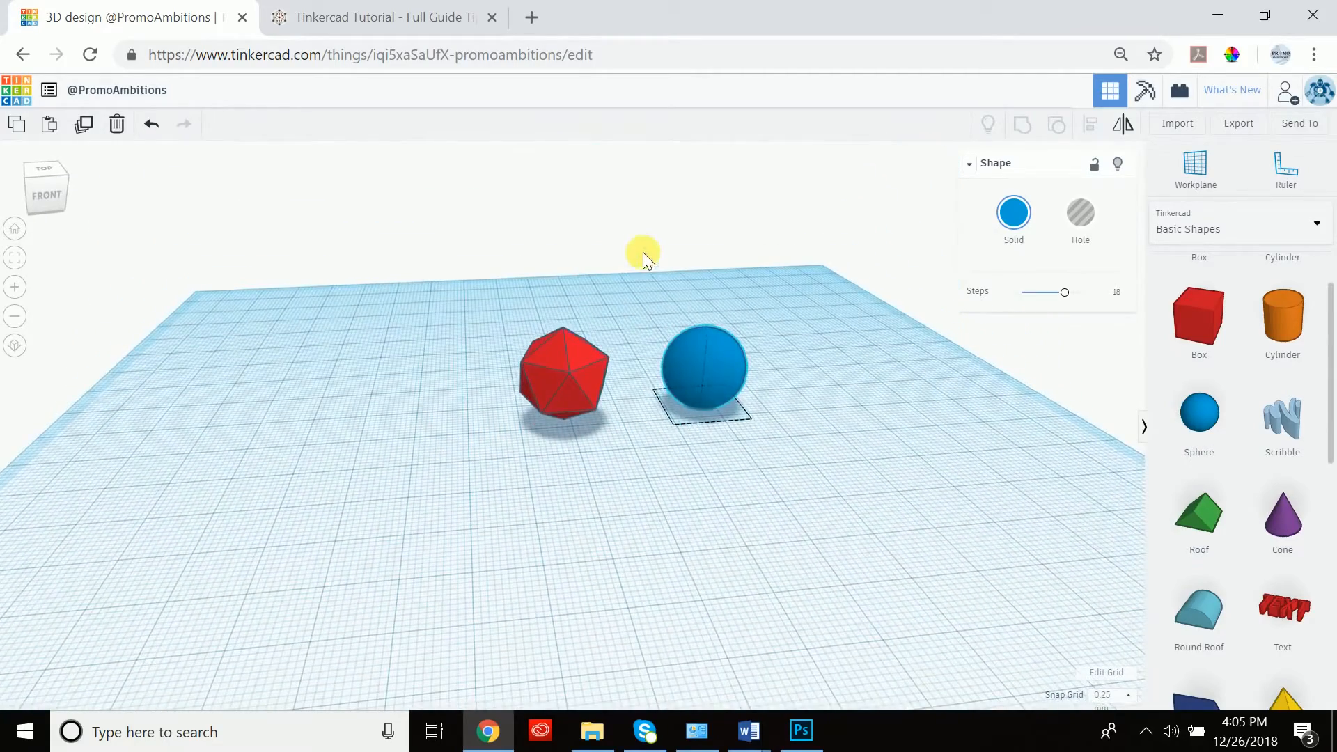
drag(711, 301, 716, 283)
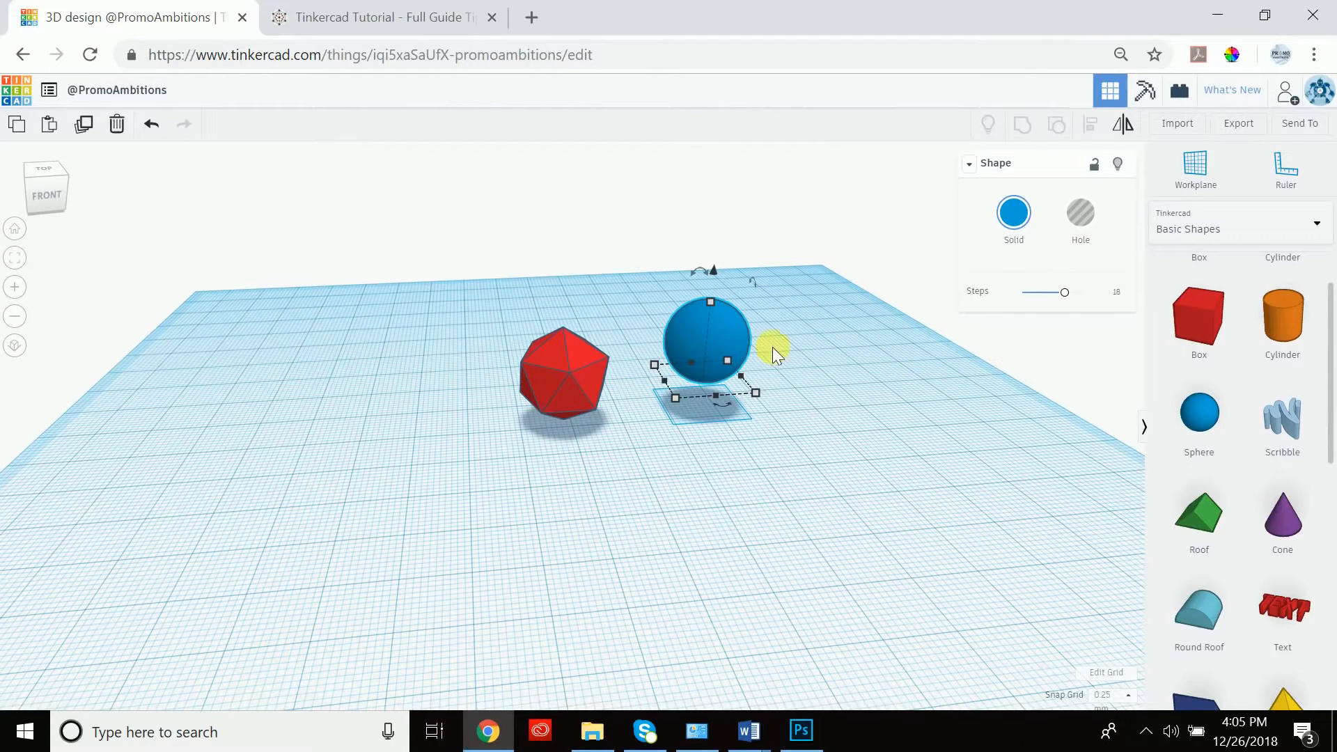
key(Left)
key(Left)
key(Left)
key(Left)
key(Left)
key(Left)
key(Left)
key(Left)
key(Left)
key(Left)
key(Left)
key(Left)
key(Left)
key(Left)
key(Left)
key(Left)
key(Left)
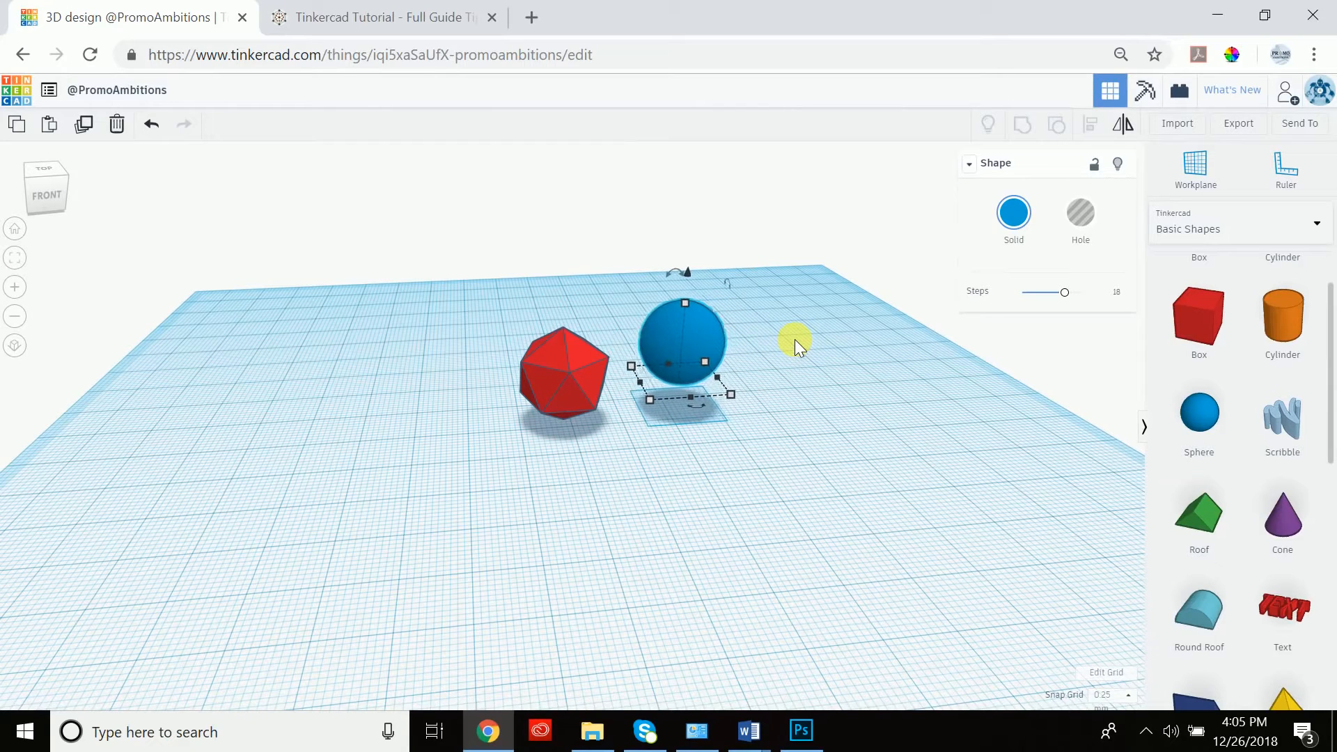
- Try to overlap the sphere with the icosahedron by hand, and move it back out beside the icosahedron
click(646, 342)
drag(646, 341, 554, 353)
right_drag(615, 337, 587, 316)
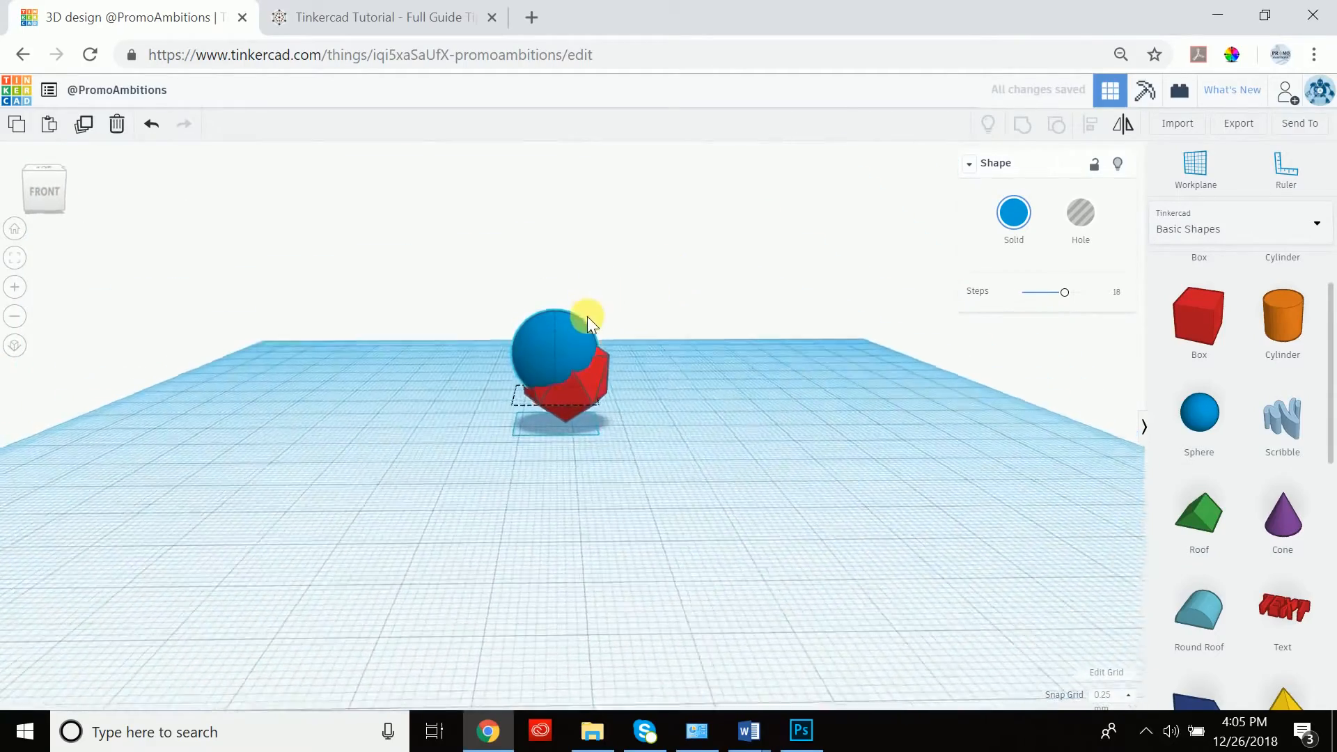
drag(553, 348, 655, 333)
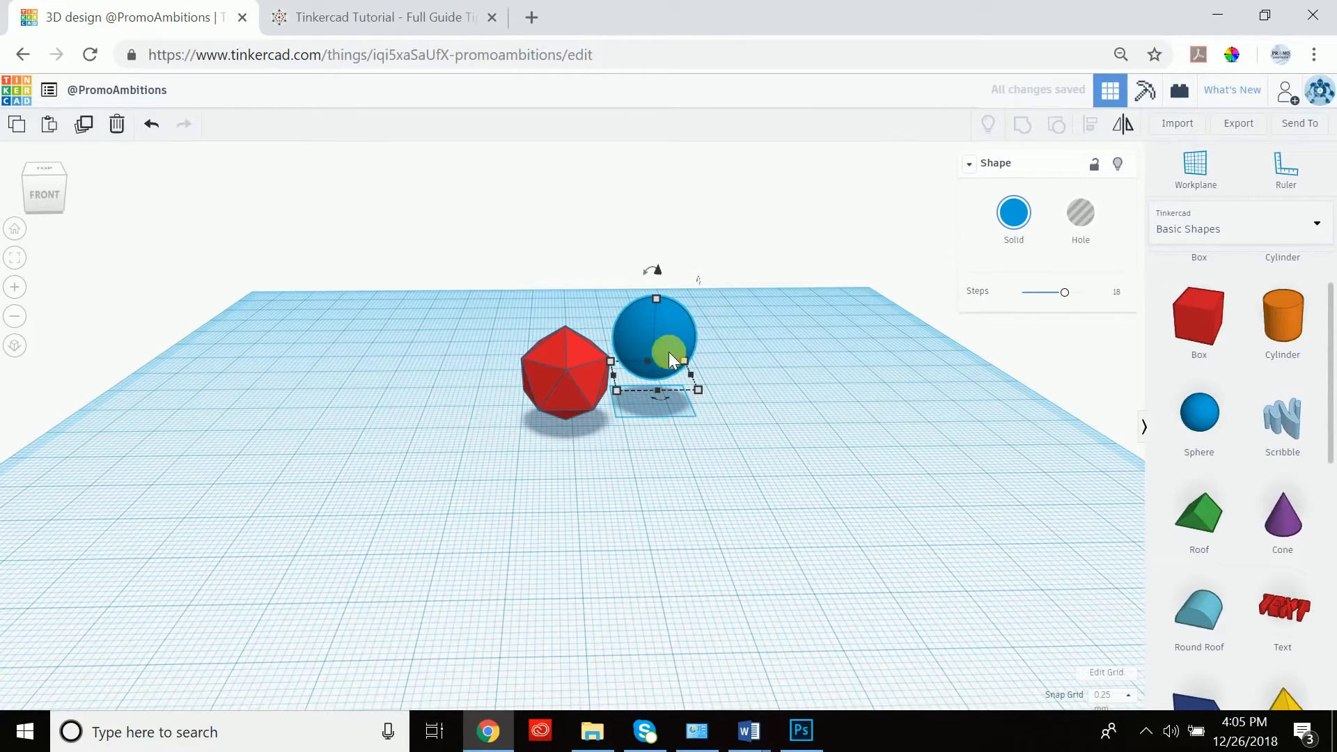
- Select both the icosahedron and the sphere and align their tops at the same height
click(729, 282)
click(569, 382)
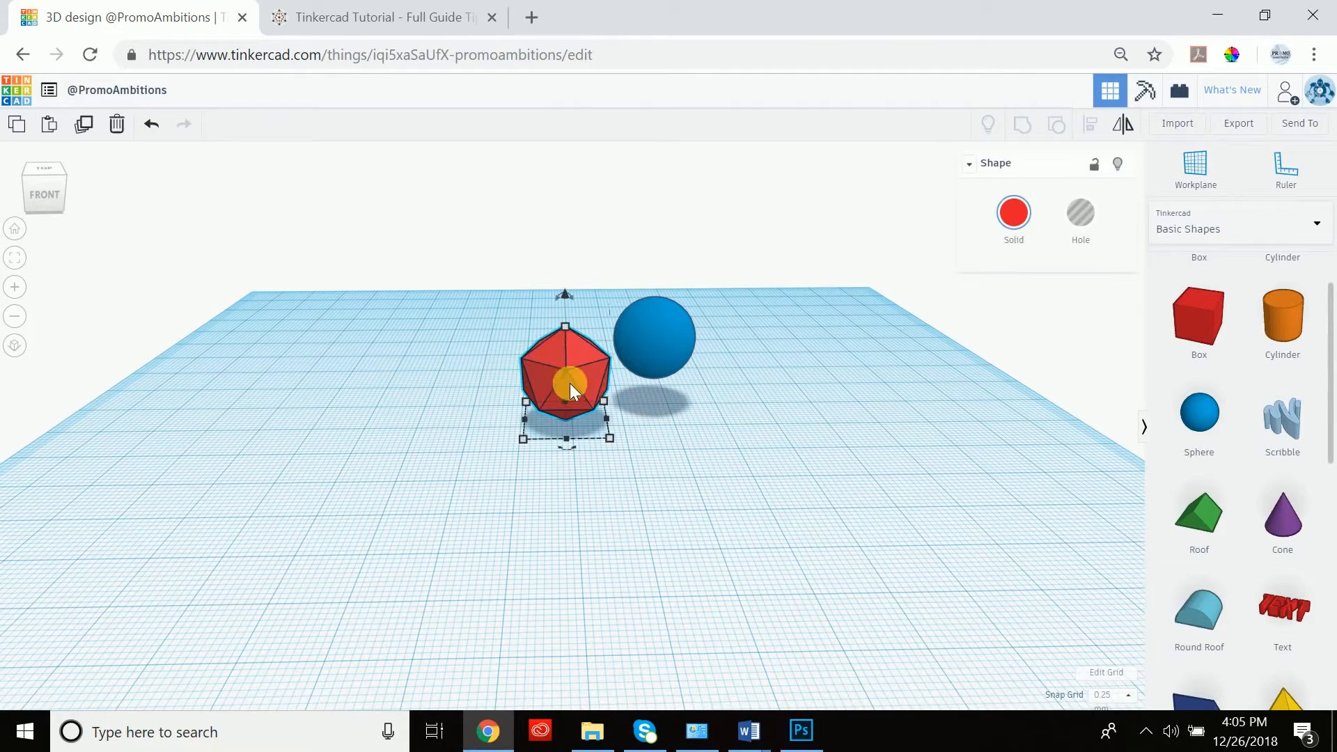
shift+click(646, 344)
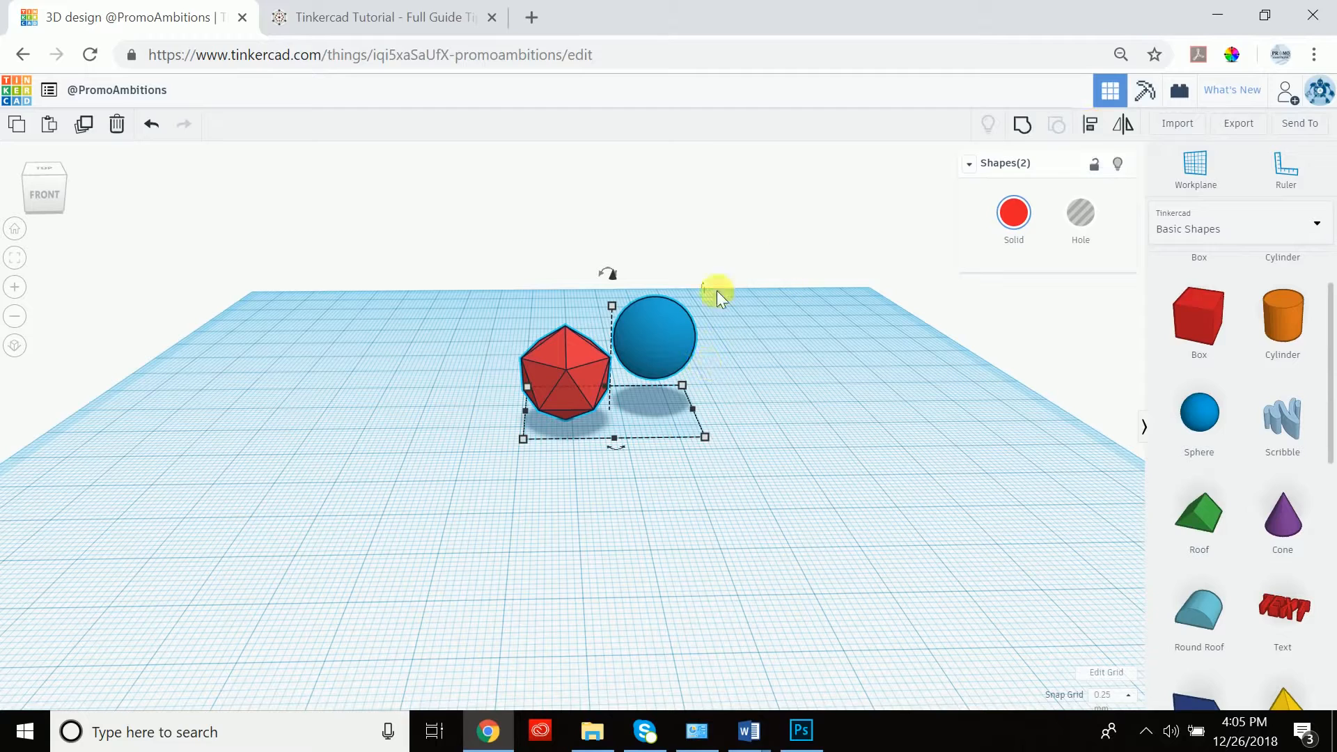
key(l)
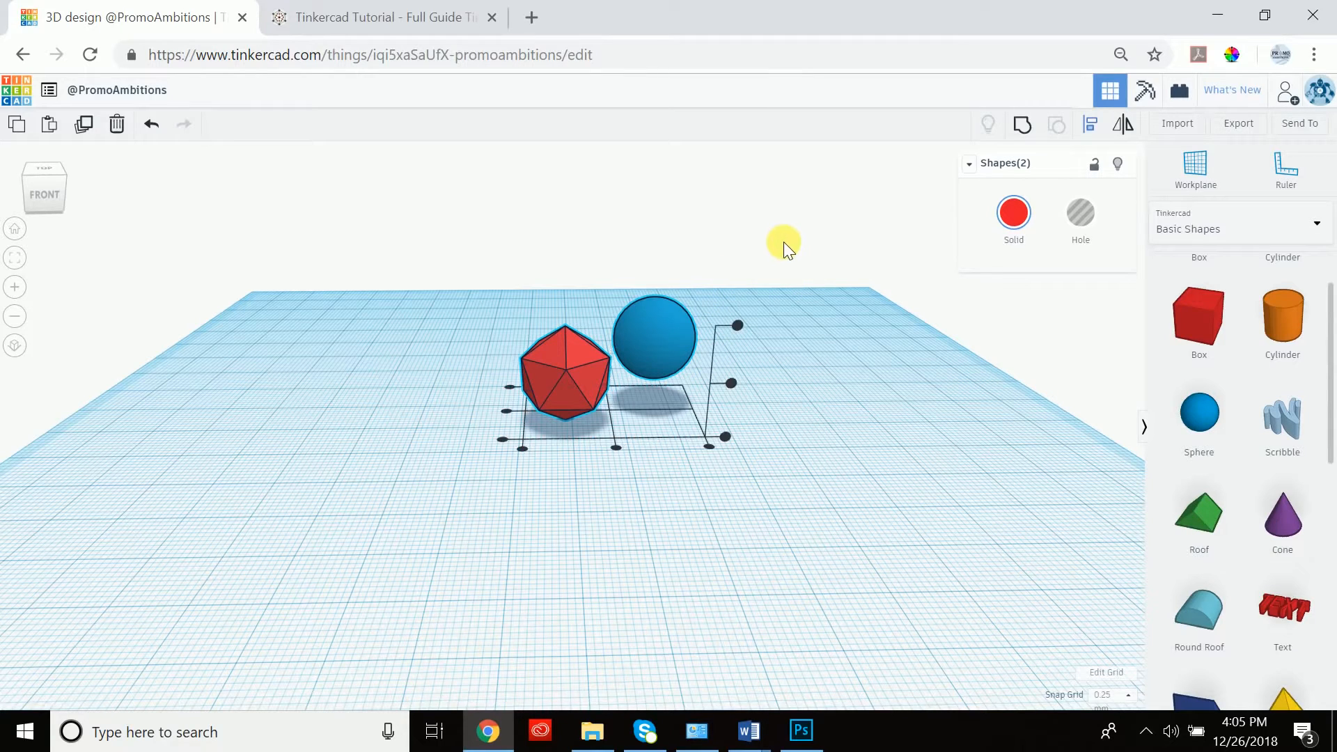
mouse_move(789, 245)
right_down()
mouse_move(763, 352)
mouse_move(686, 290)
mouse_move(696, 239)
mouse_move(815, 224)
mouse_move(837, 249)
mouse_move(833, 262)
mouse_move(764, 209)
mouse_move(786, 250)
right_up()
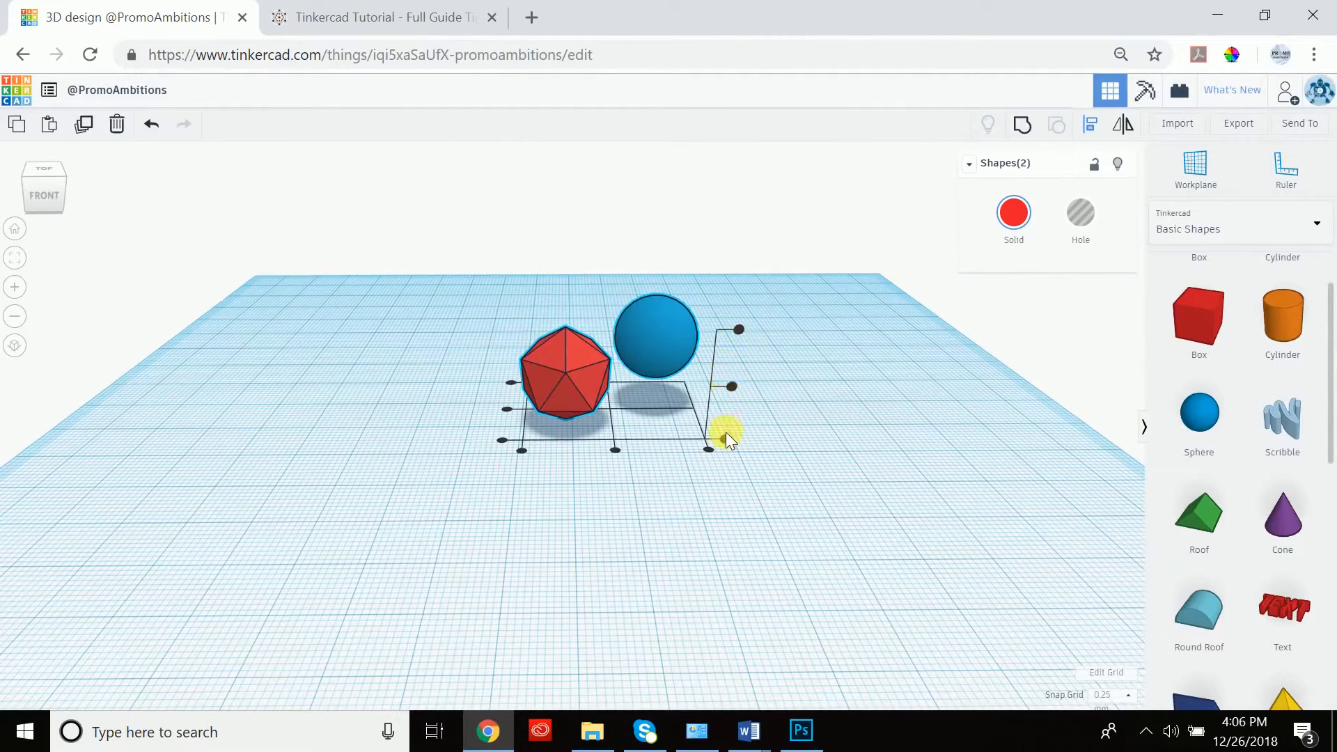
right_drag(739, 436, 729, 390)
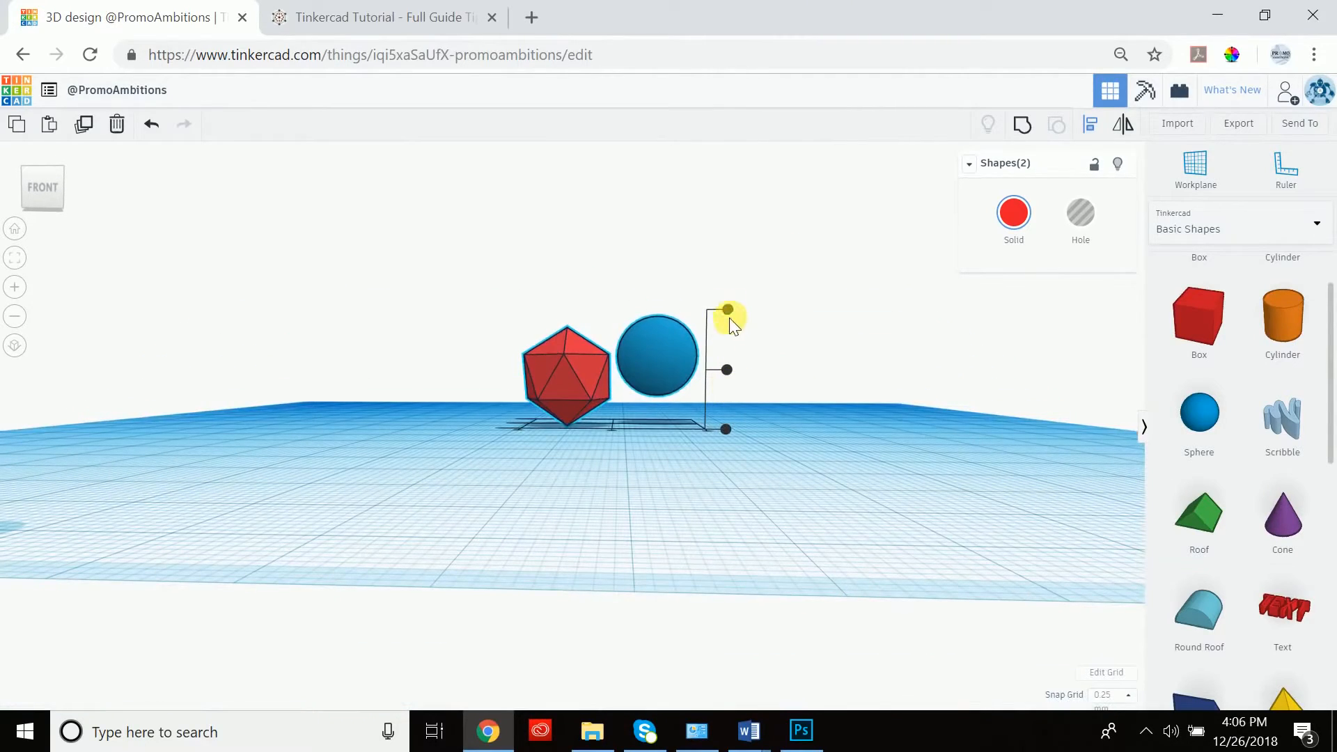
drag(727, 314, 728, 315)
drag(729, 310, 730, 312)
drag(730, 308, 730, 308)
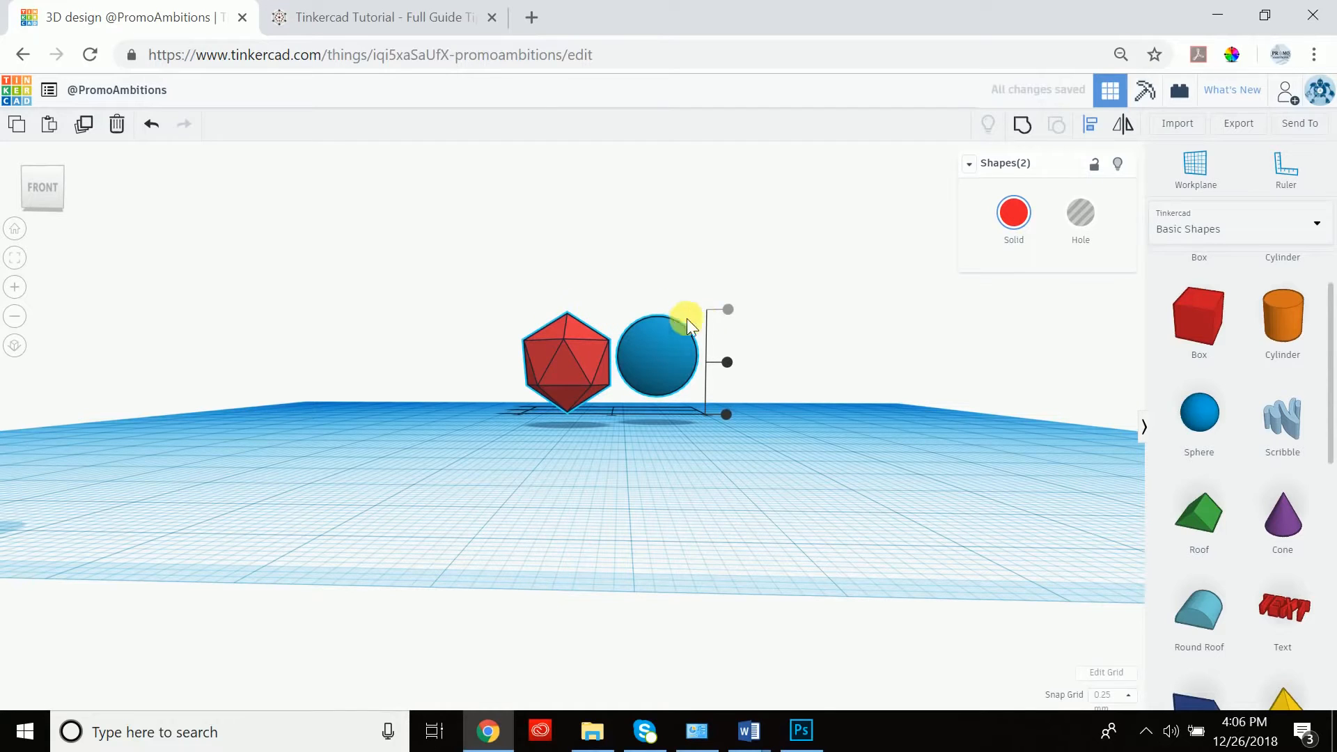
- Align the two shapes by their vertical middles, followed by their undersides
click(730, 362)
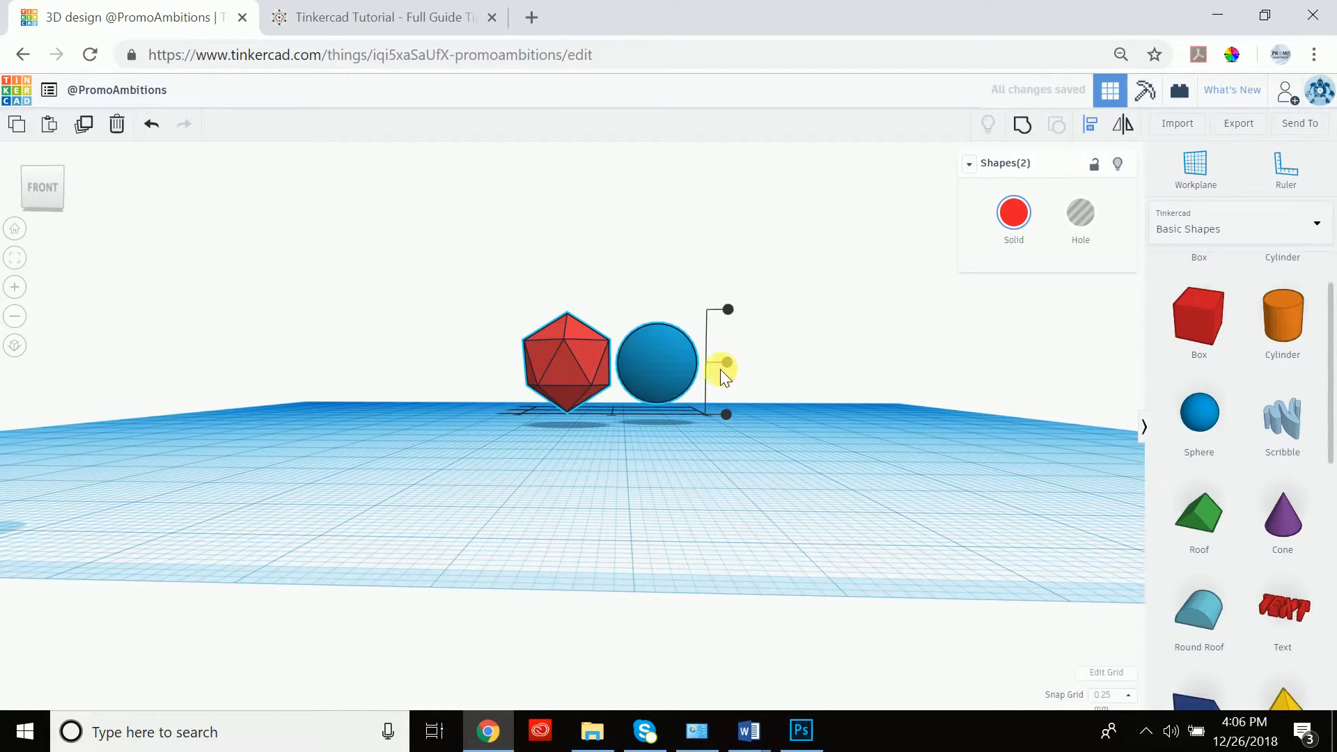
click(561, 365)
click(725, 415)
right_drag(720, 416, 792, 506)
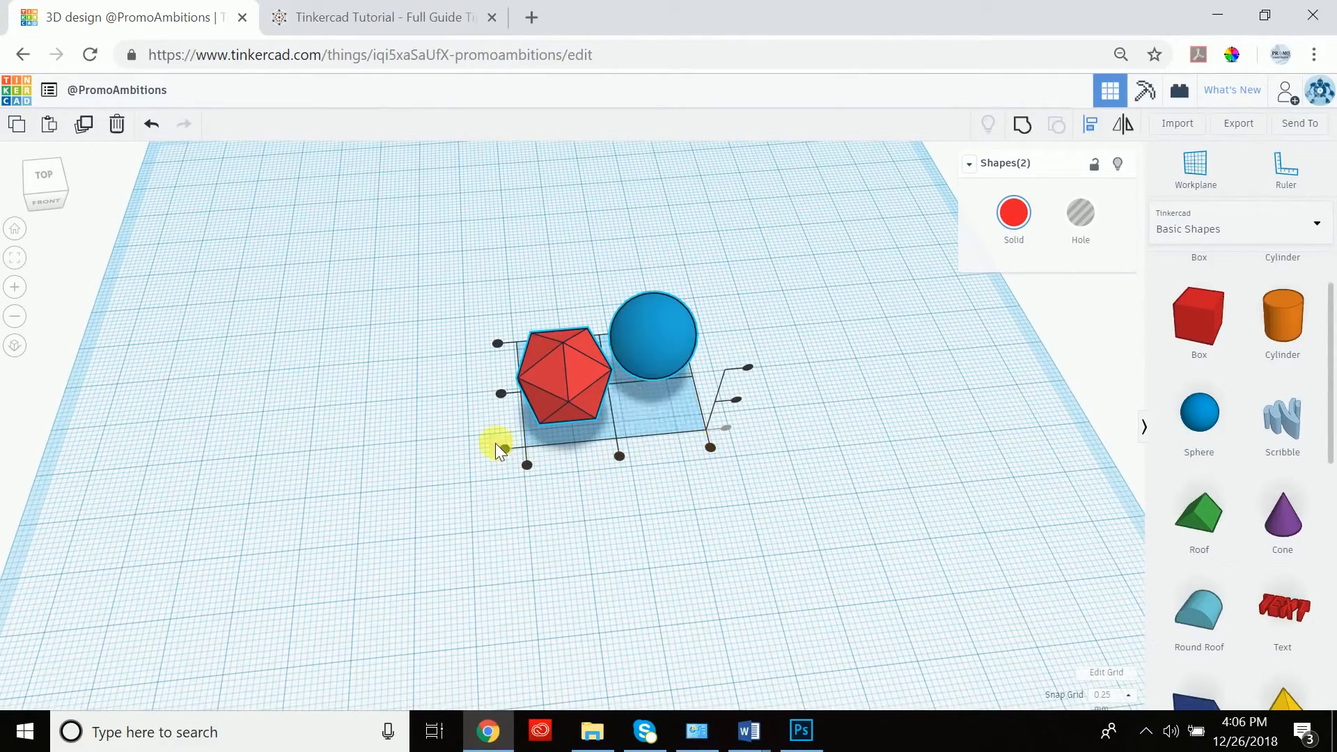
- Centre the two shapes across their width, and try aligning them by their left edges instead
right_drag(746, 432, 620, 458)
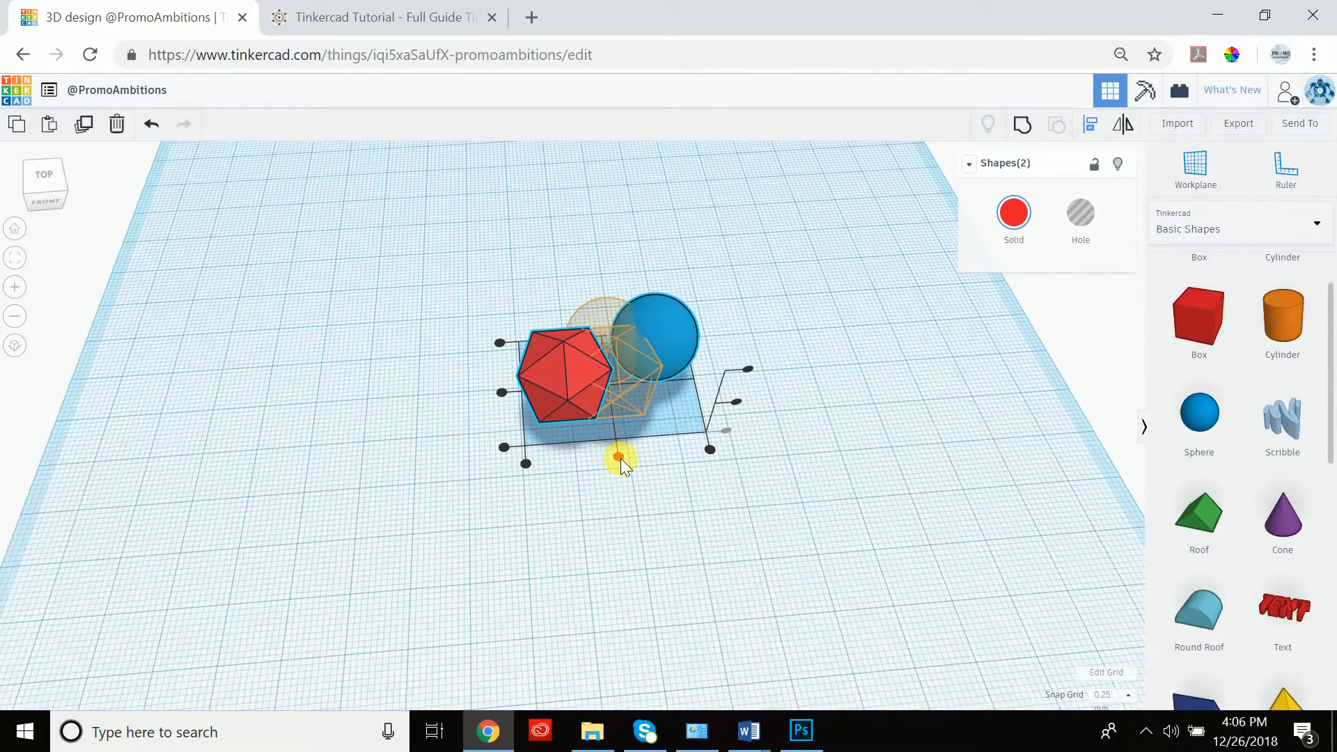
click(619, 458)
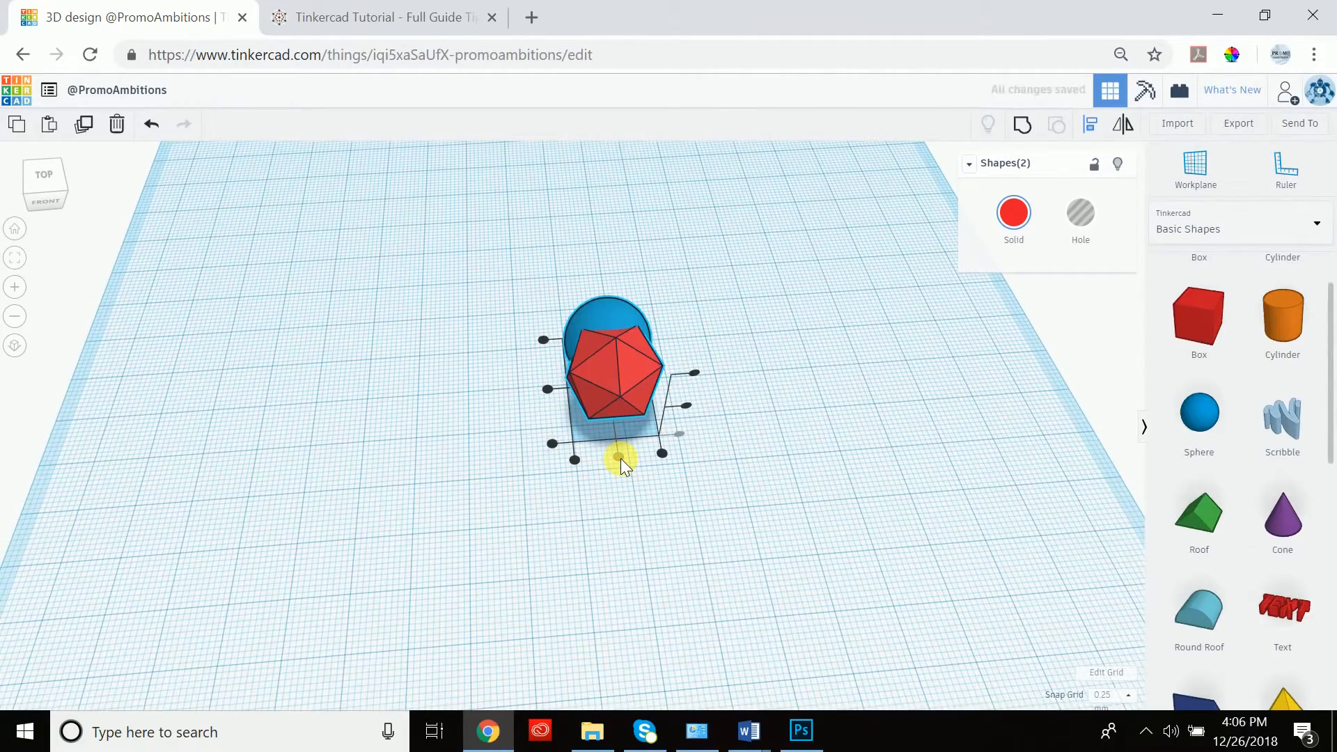
click(572, 461)
right_drag(600, 473, 596, 437)
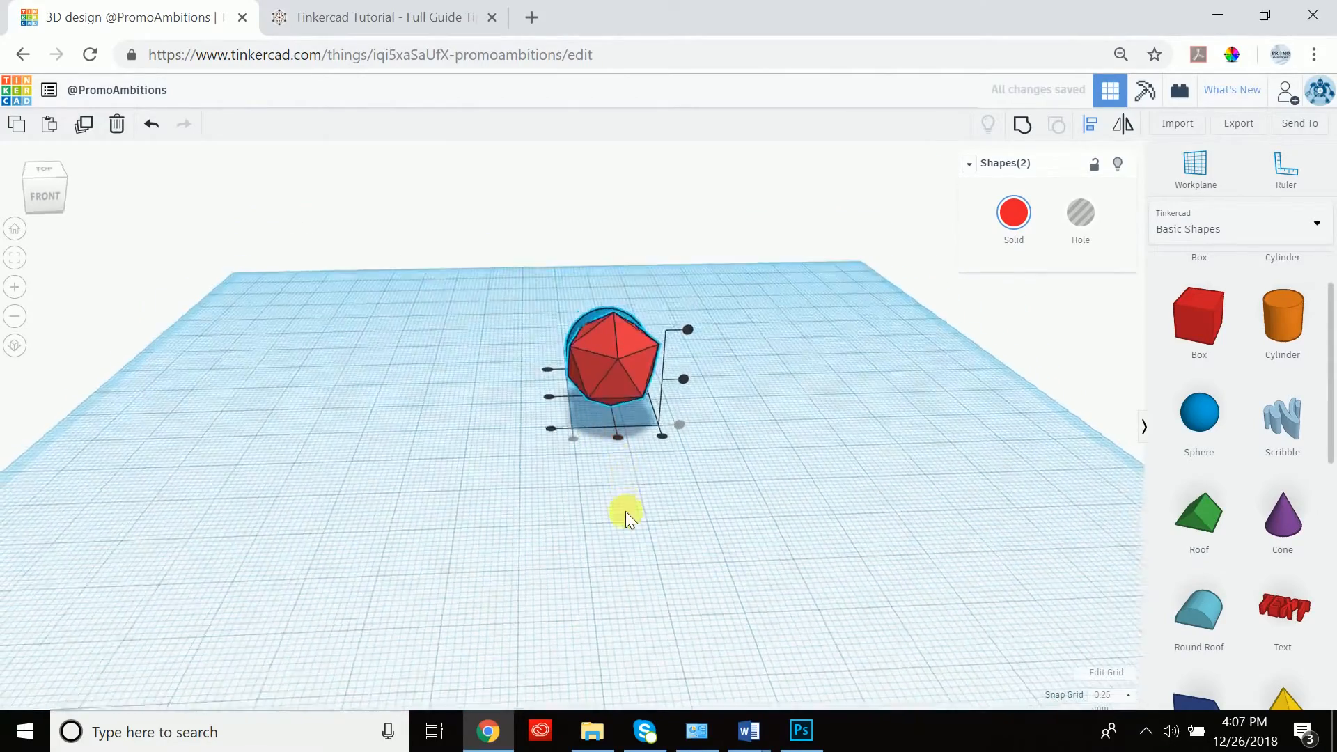
- Align the icosahedron and the sphere by their centres in width, depth and height so the sphere sits inside
right_drag(625, 511, 621, 528)
click(617, 462)
right_drag(619, 465, 515, 415)
right_drag(747, 399, 674, 360)
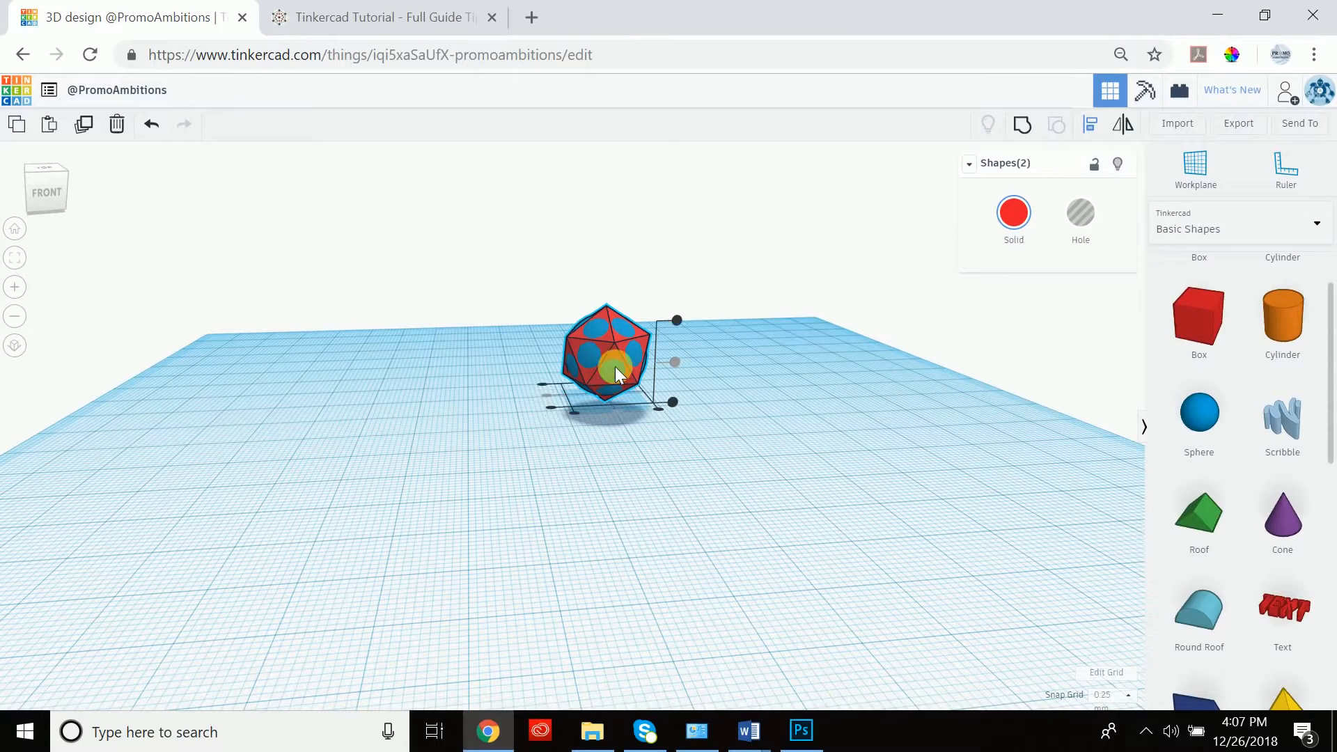
- Select only the sphere inside the icosahedron and turn it into a hole
click(769, 282)
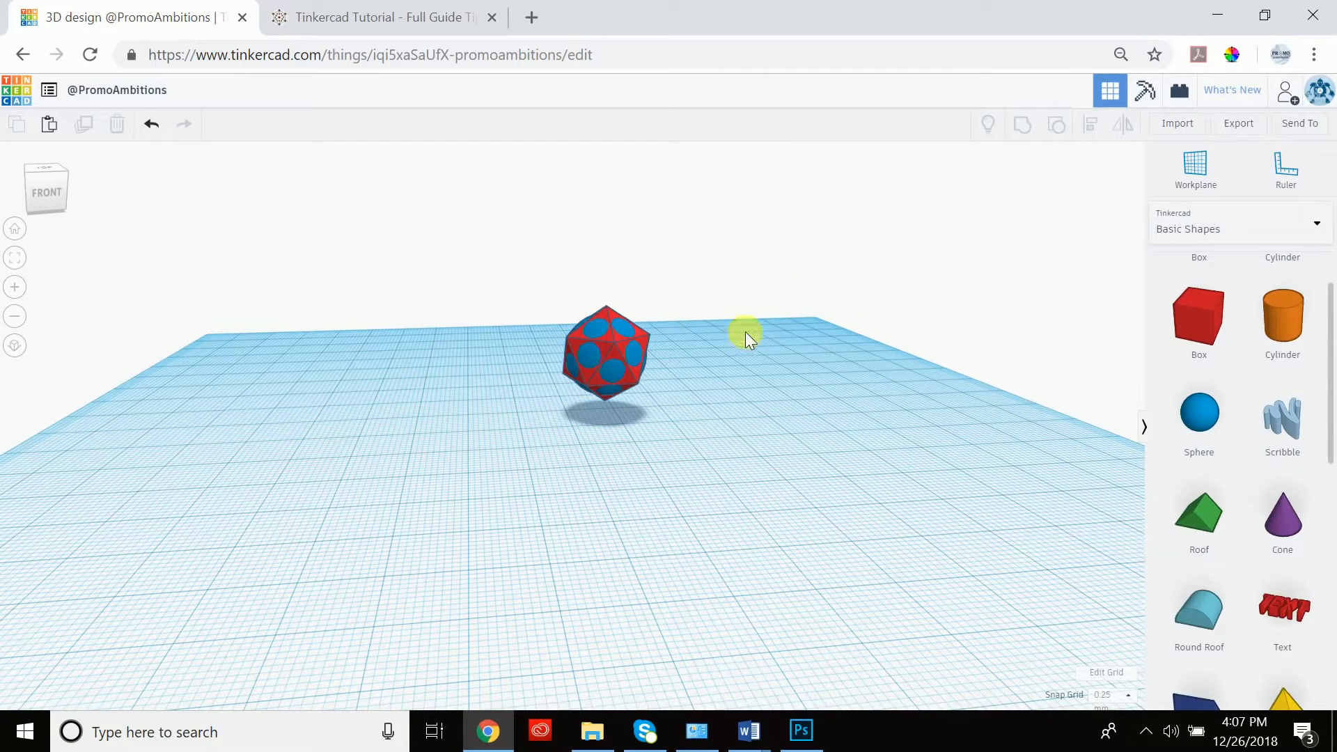
click(612, 372)
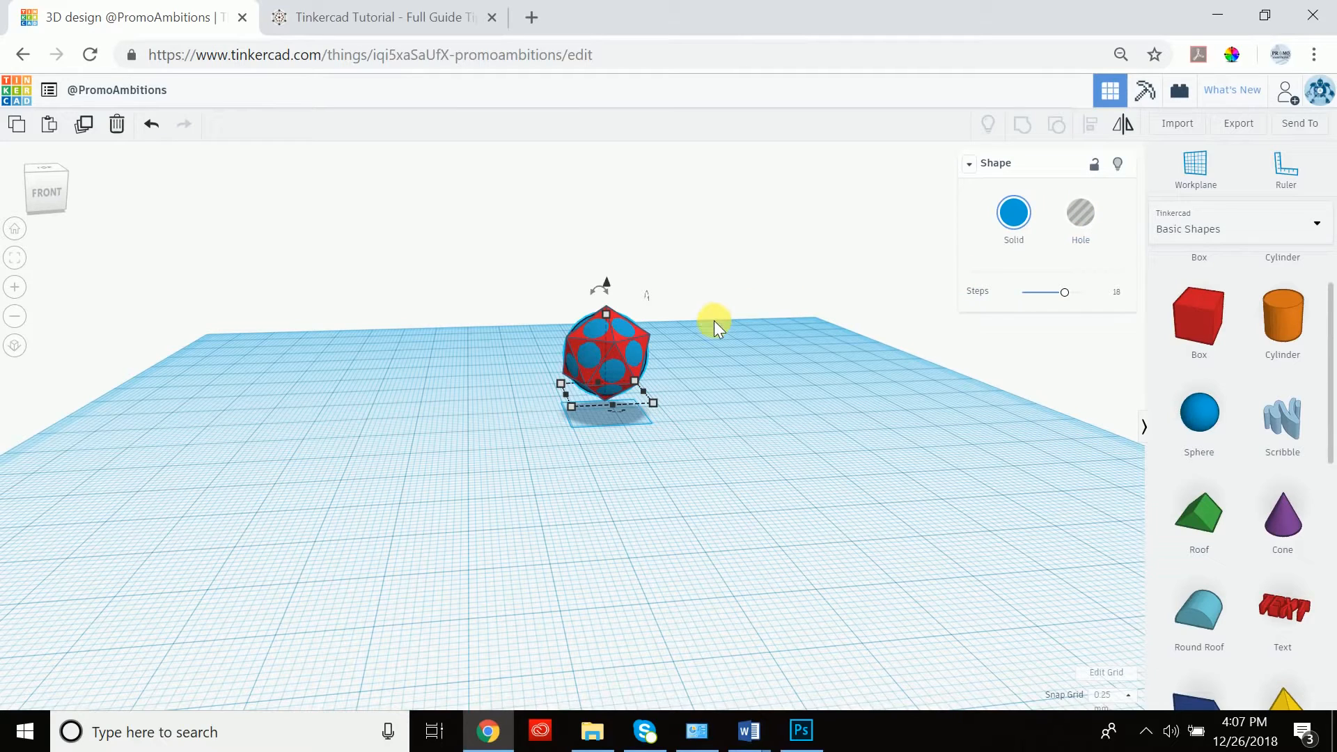
key(t)
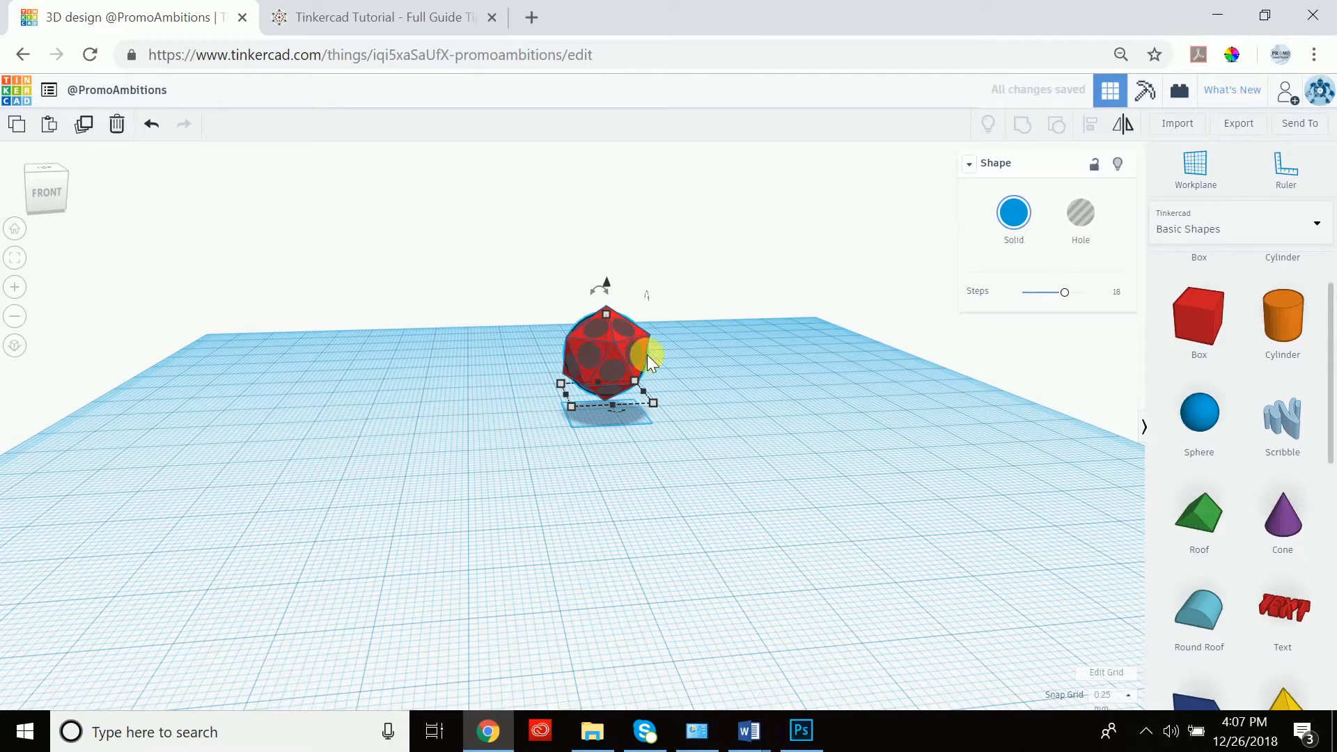
- Nudge the hole sphere out of the icosahedron to one side, and undo that move
key(Right)
key(Right)
key(Right)
key(Right)
key(Right)
key(Right)
key(Right)
key(Right)
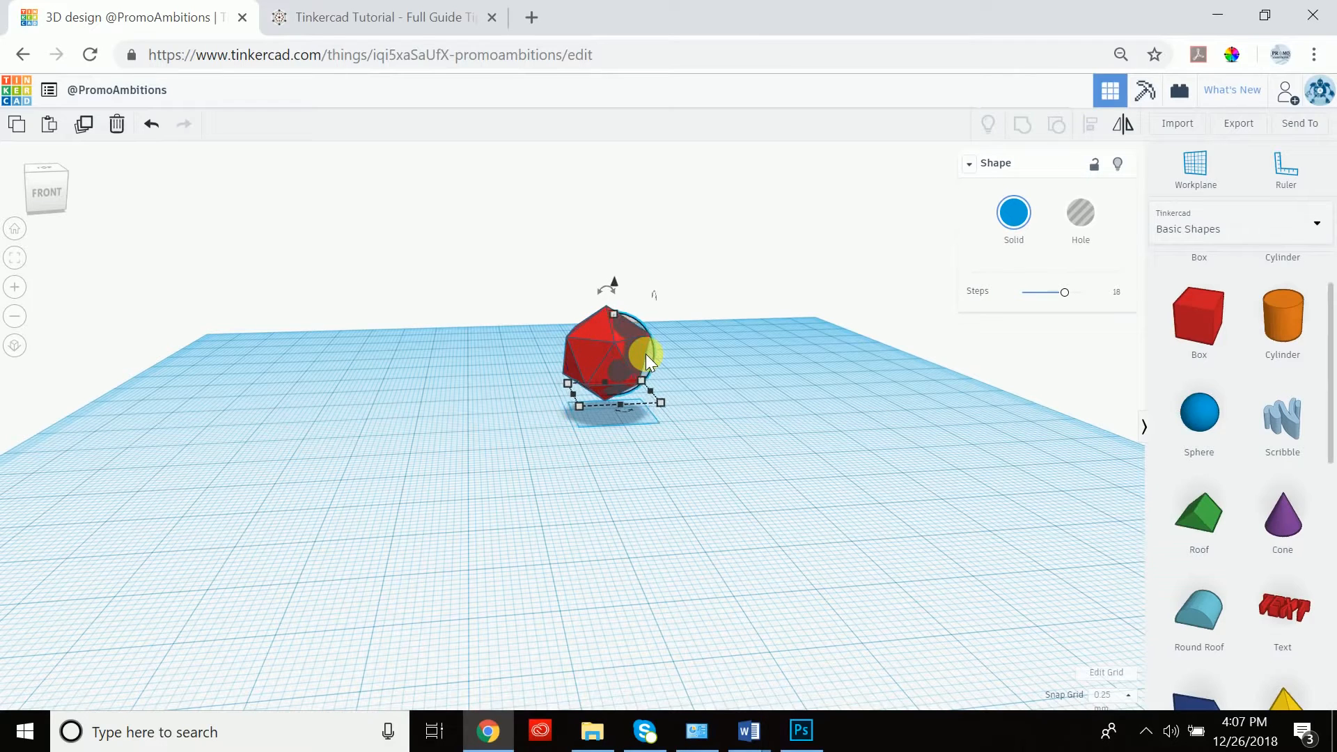
key(Right)
key(Right)
key(Right)
key(Right)
key(Right)
key(Right)
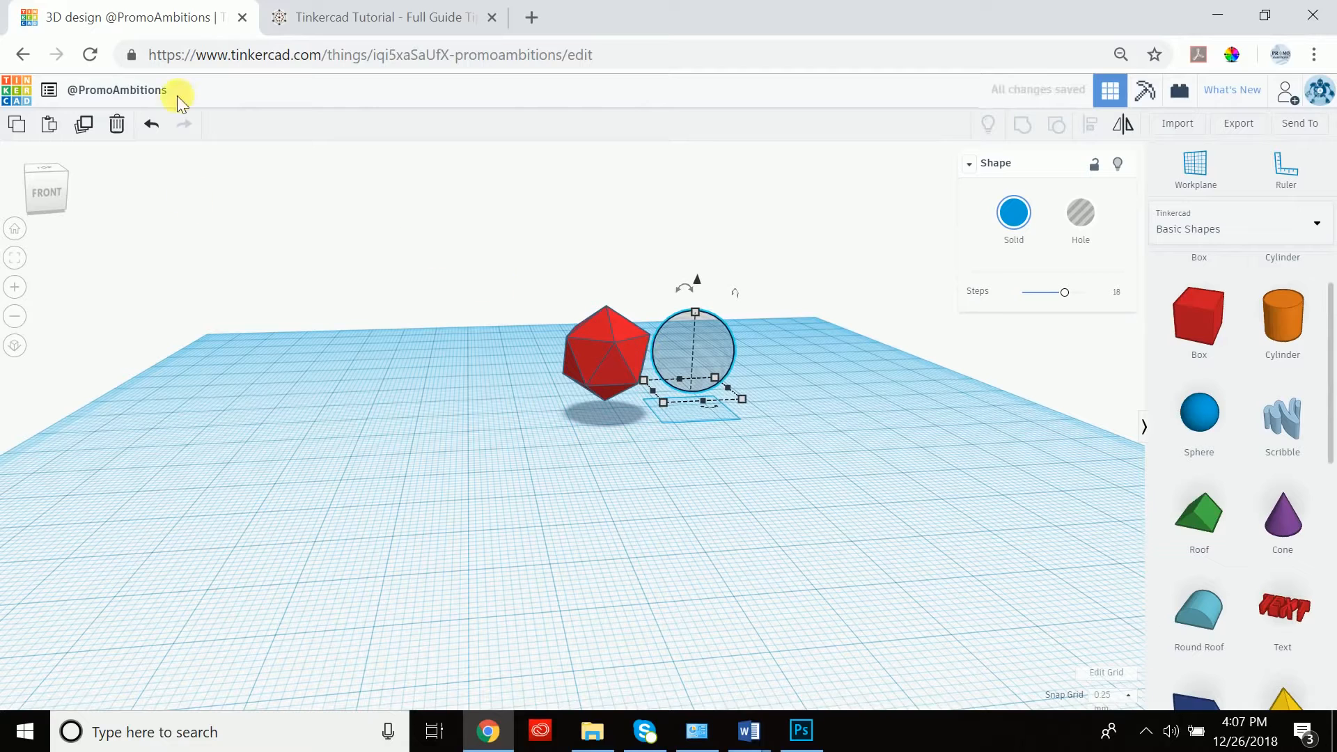
click(151, 124)
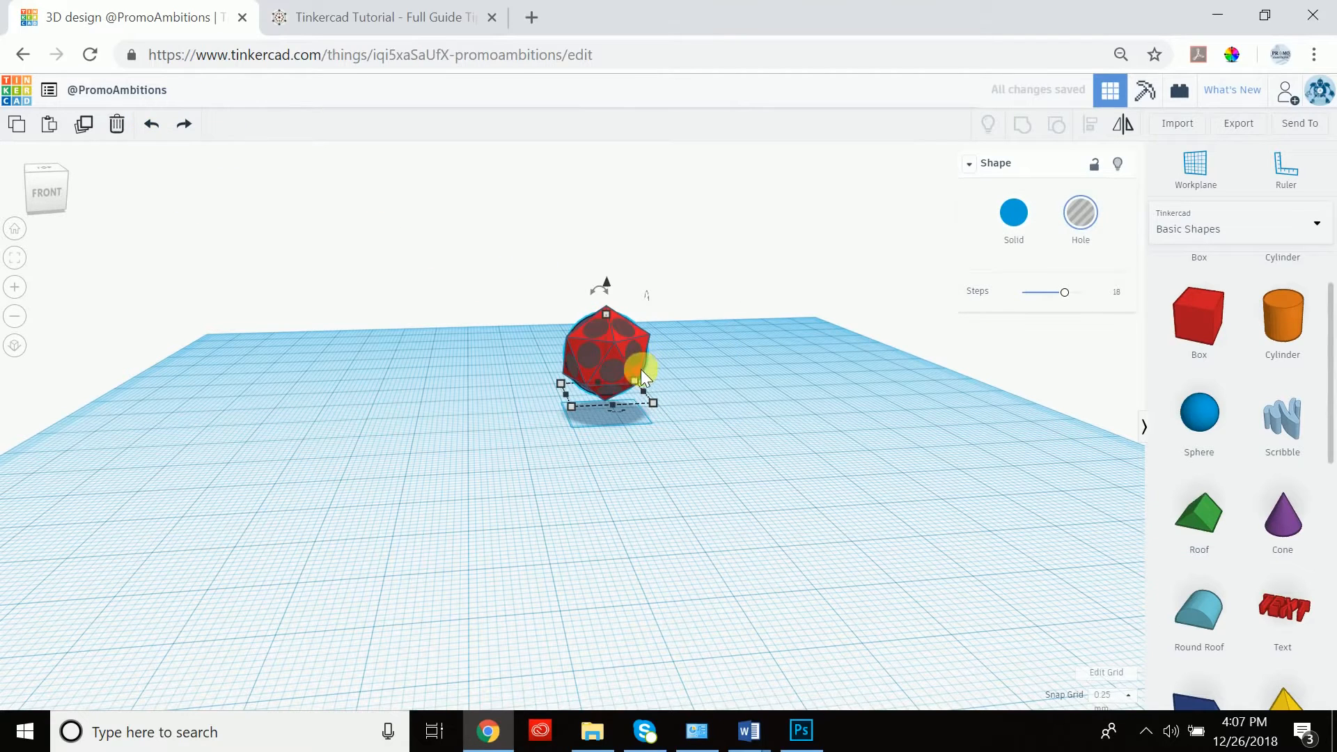
- Group the icosahedron with the hole sphere to cut round openings in its faces, and inspect the hollowed shape
mouse_move(641, 382)
right_down()
mouse_move(640, 352)
mouse_move(560, 336)
mouse_move(564, 374)
mouse_move(628, 364)
right_up()
drag(700, 257, 523, 441)
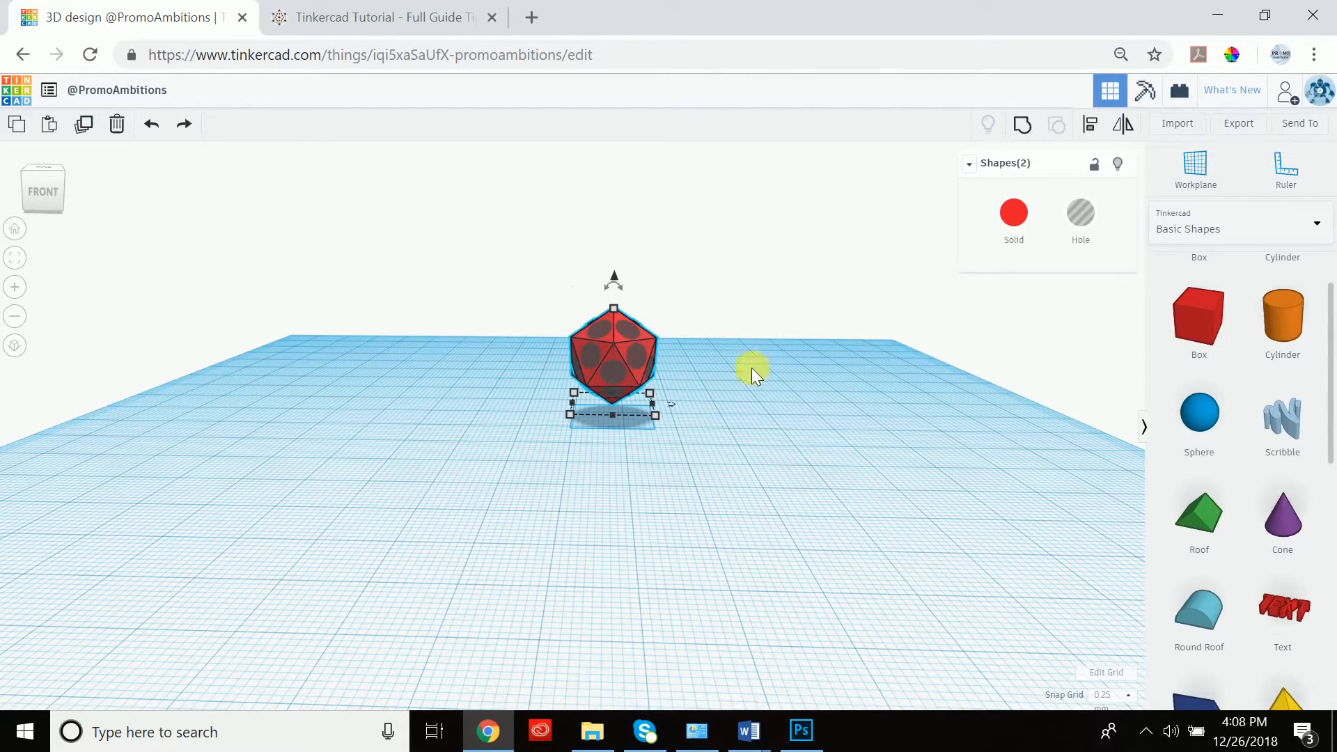
click(1020, 125)
right_drag(700, 351, 659, 356)
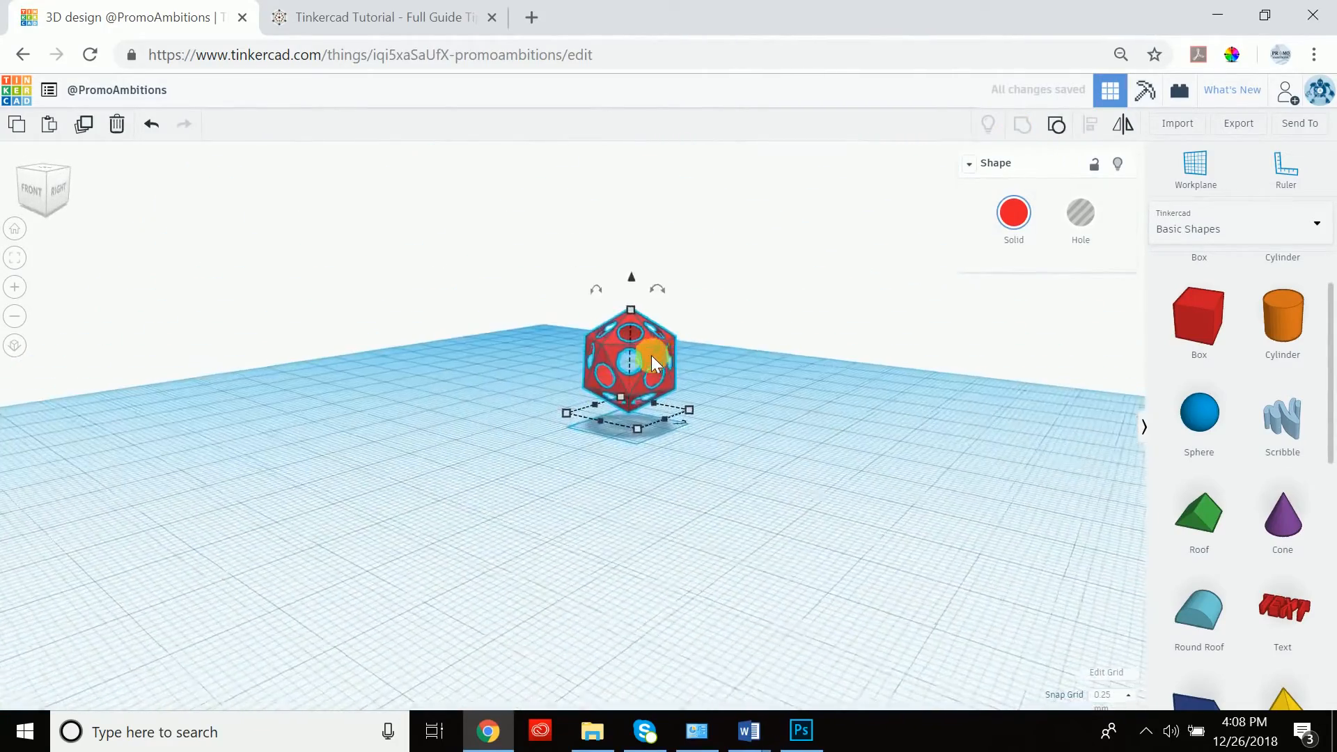
scroll(650, 356, up, 3)
right_drag(613, 460, 800, 277)
scroll(799, 277, down, 3)
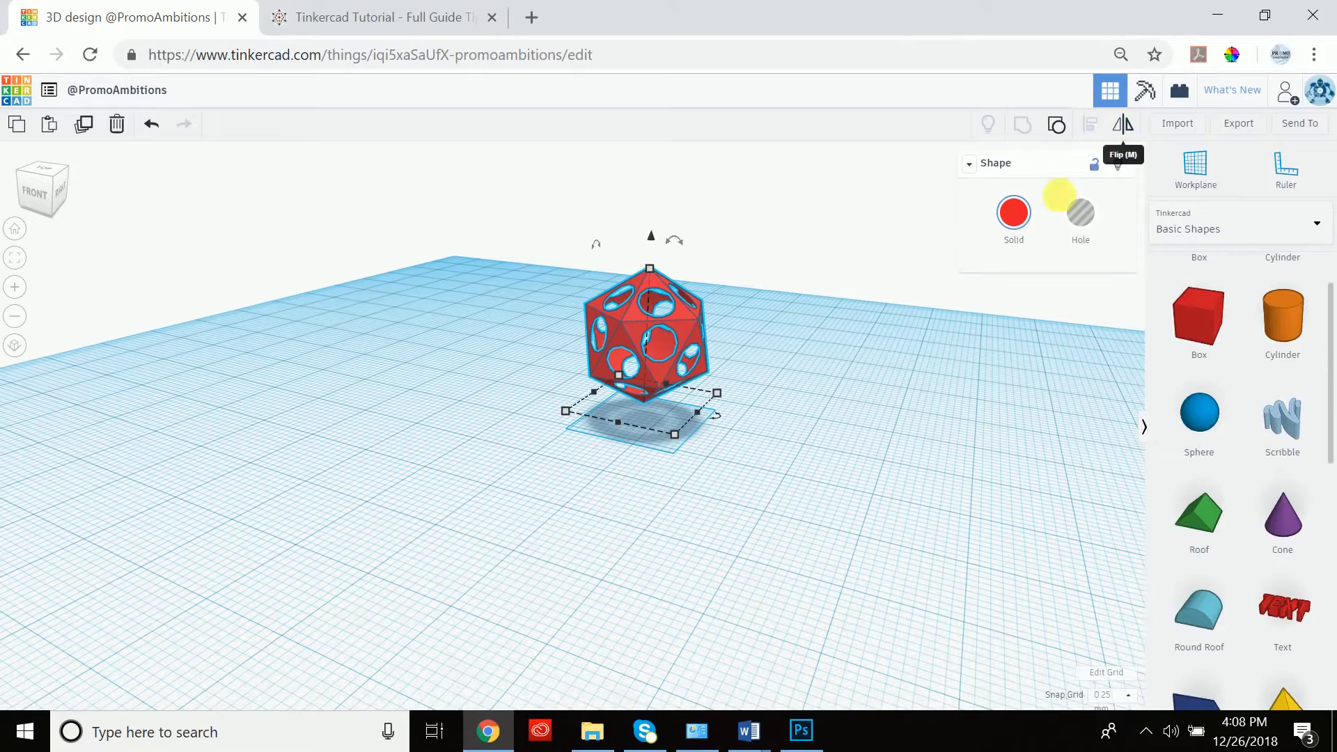
- Select the hollowed icosahedron and delete it from the workplane
click(744, 297)
drag(750, 249, 548, 426)
key(Delete)
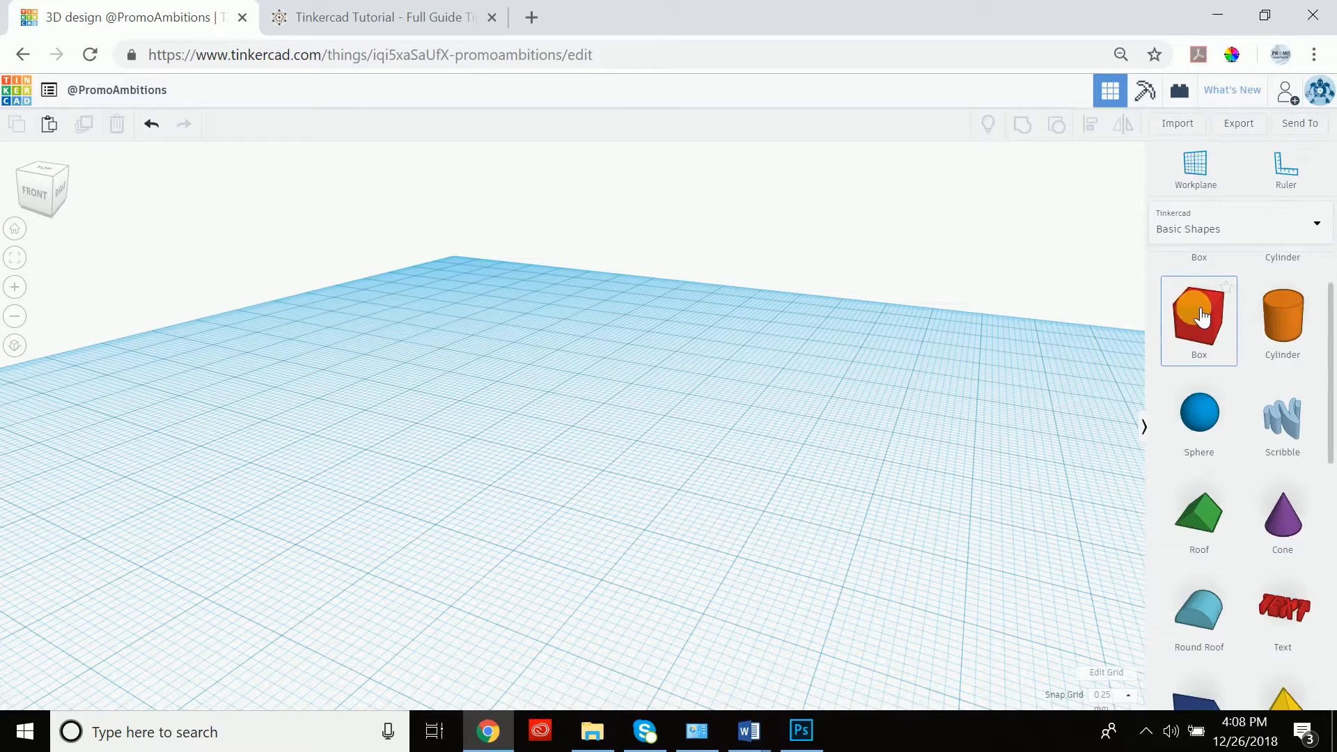
- Place a box on the workplane and set its width and length to 30 mm each
drag(1202, 317, 626, 458)
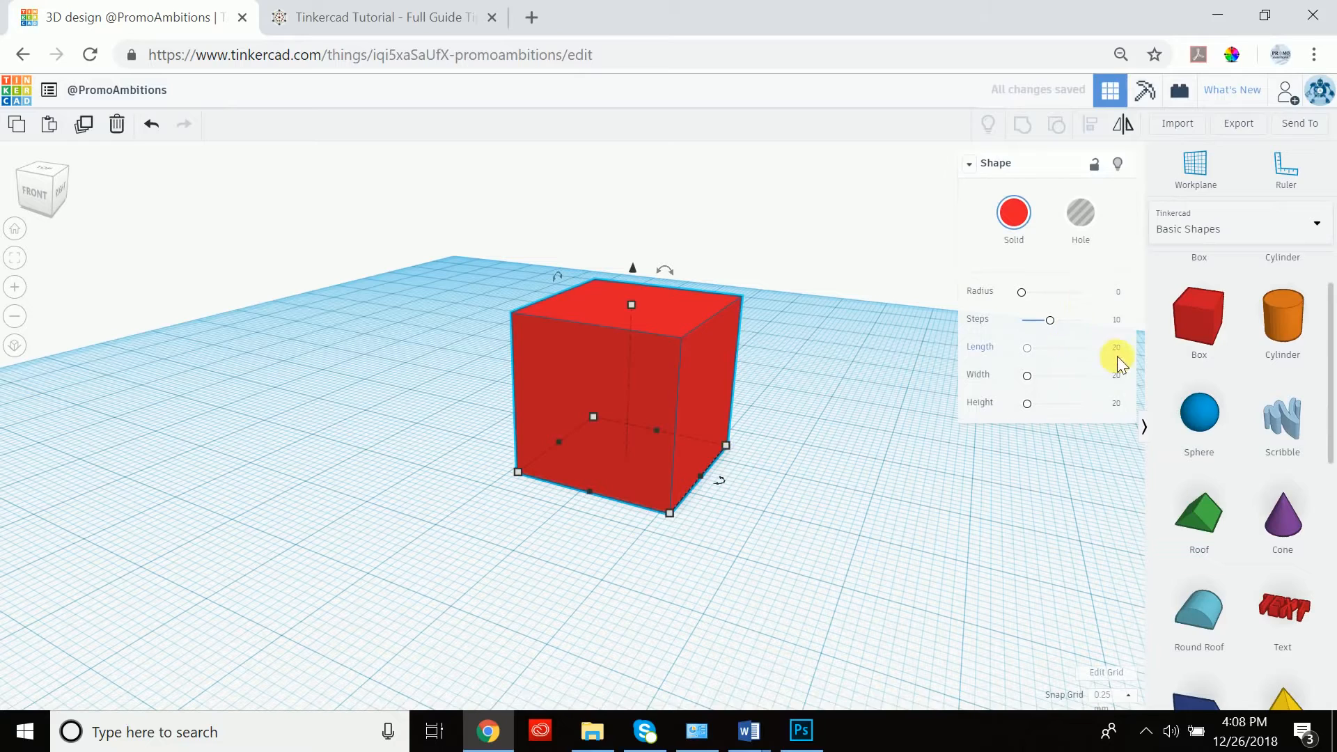
click(1121, 385)
text(30)
key(Return)
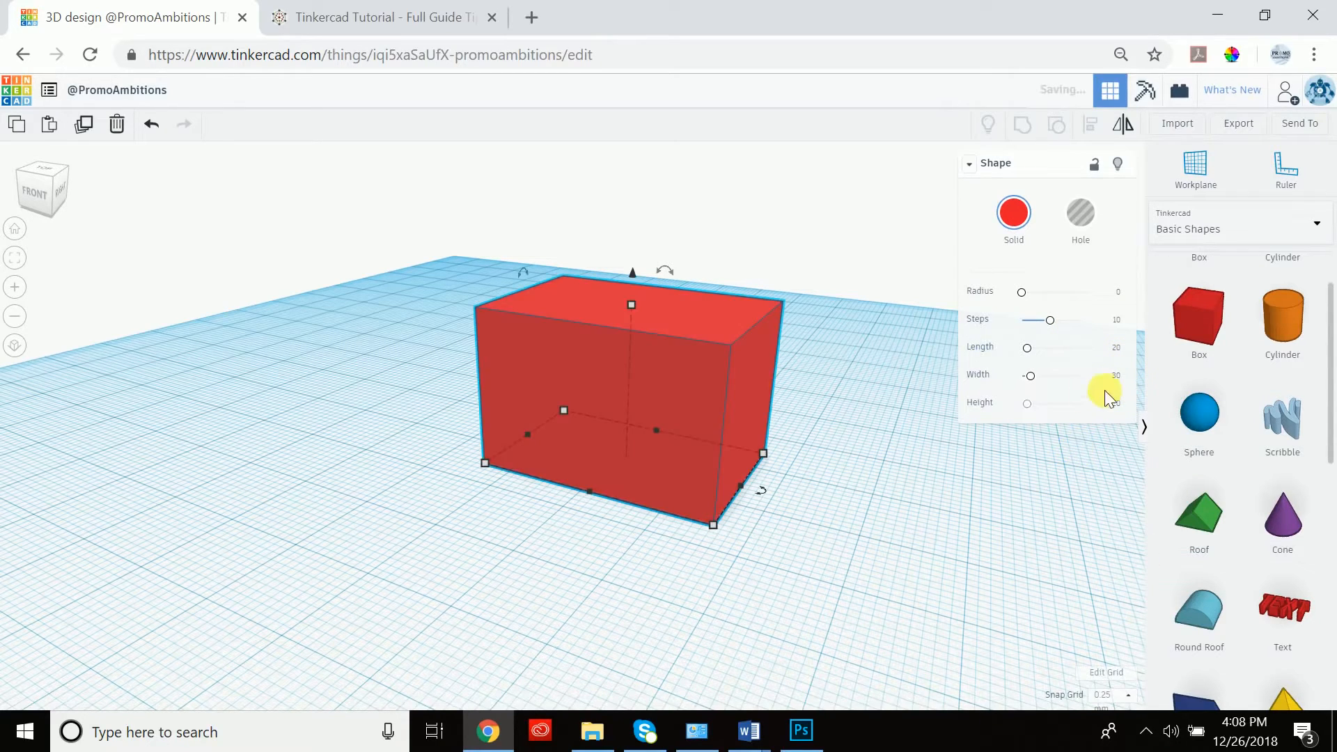
click(1118, 350)
text(30)
key(Return)
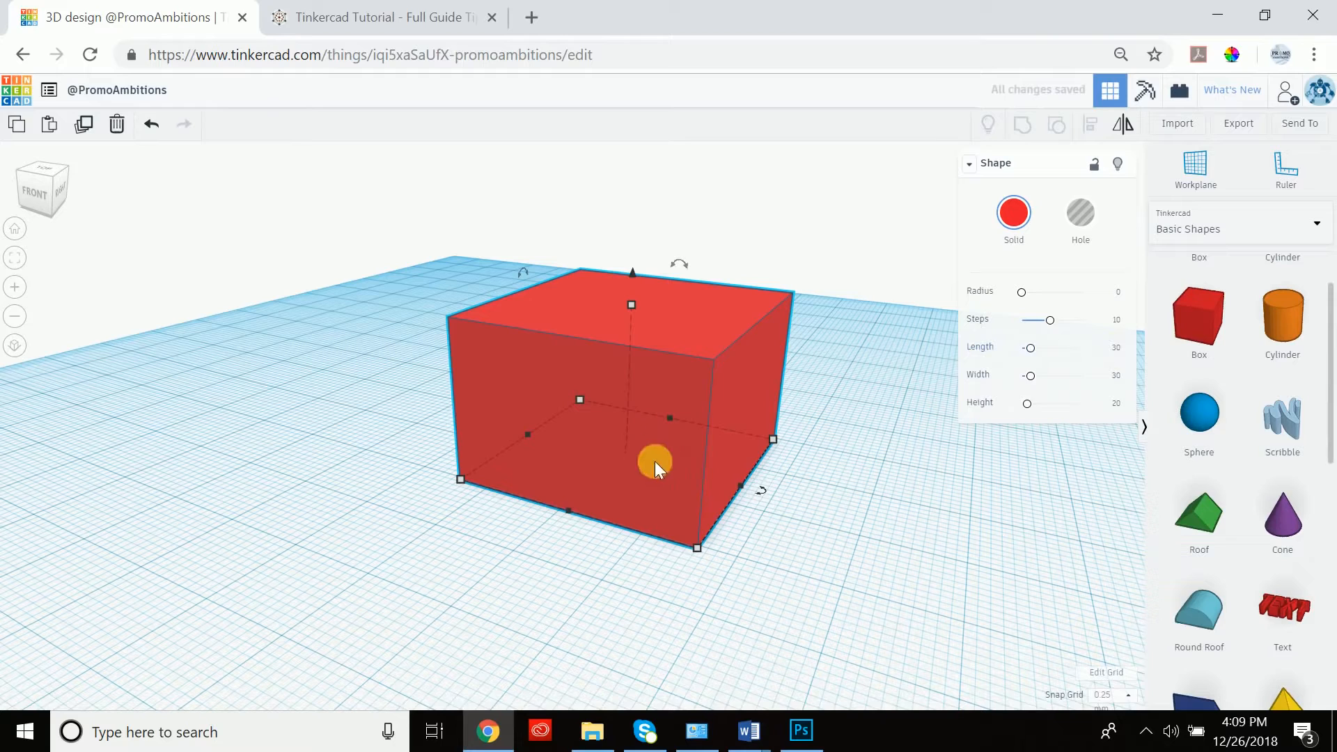
- Set the box's height to 4 mm and round its edges with a radius of 20
click(1118, 405)
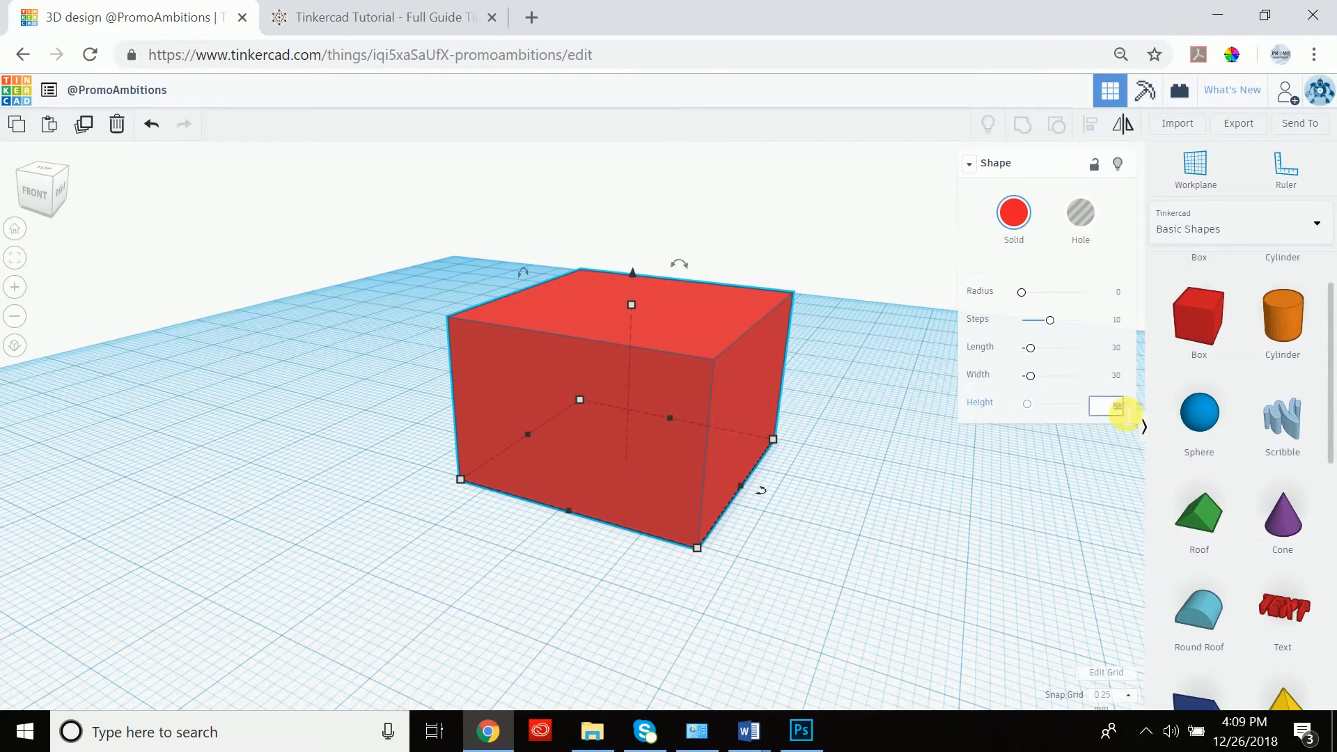
text(4)
key(Return)
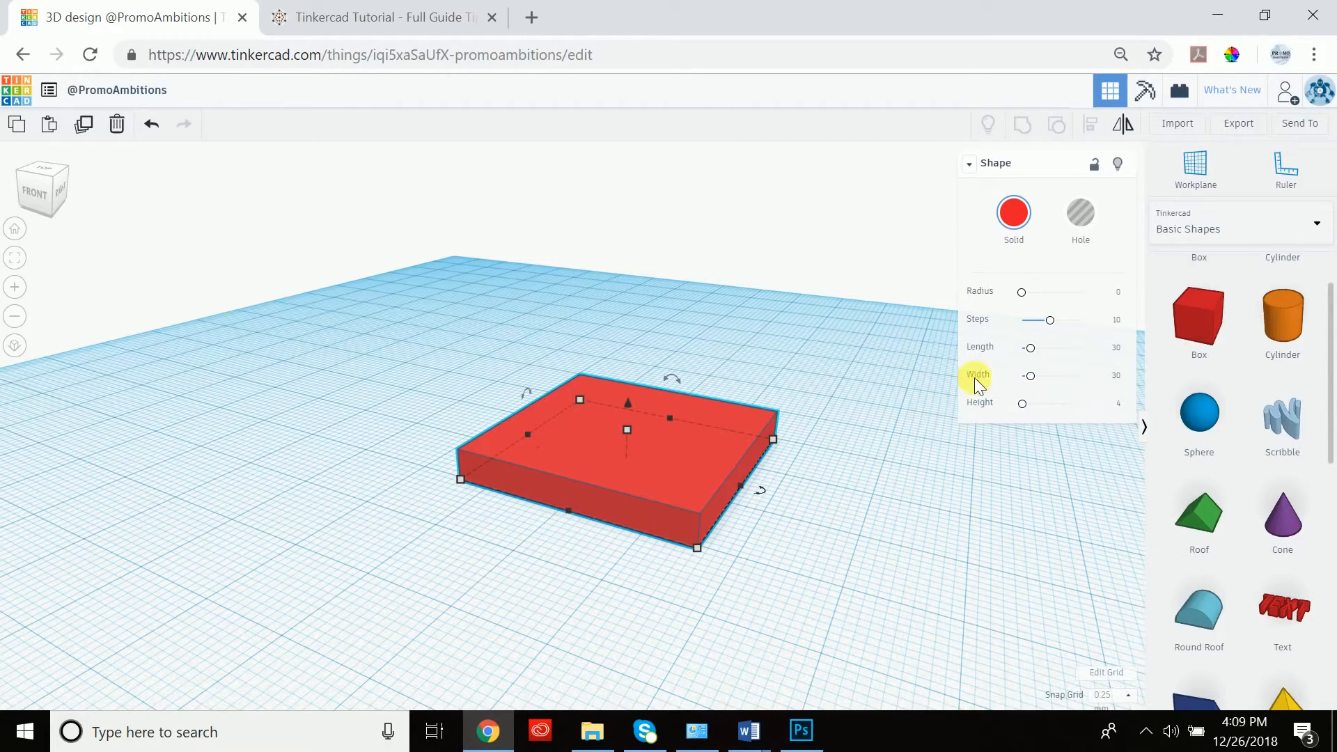
drag(1030, 295, 1084, 292)
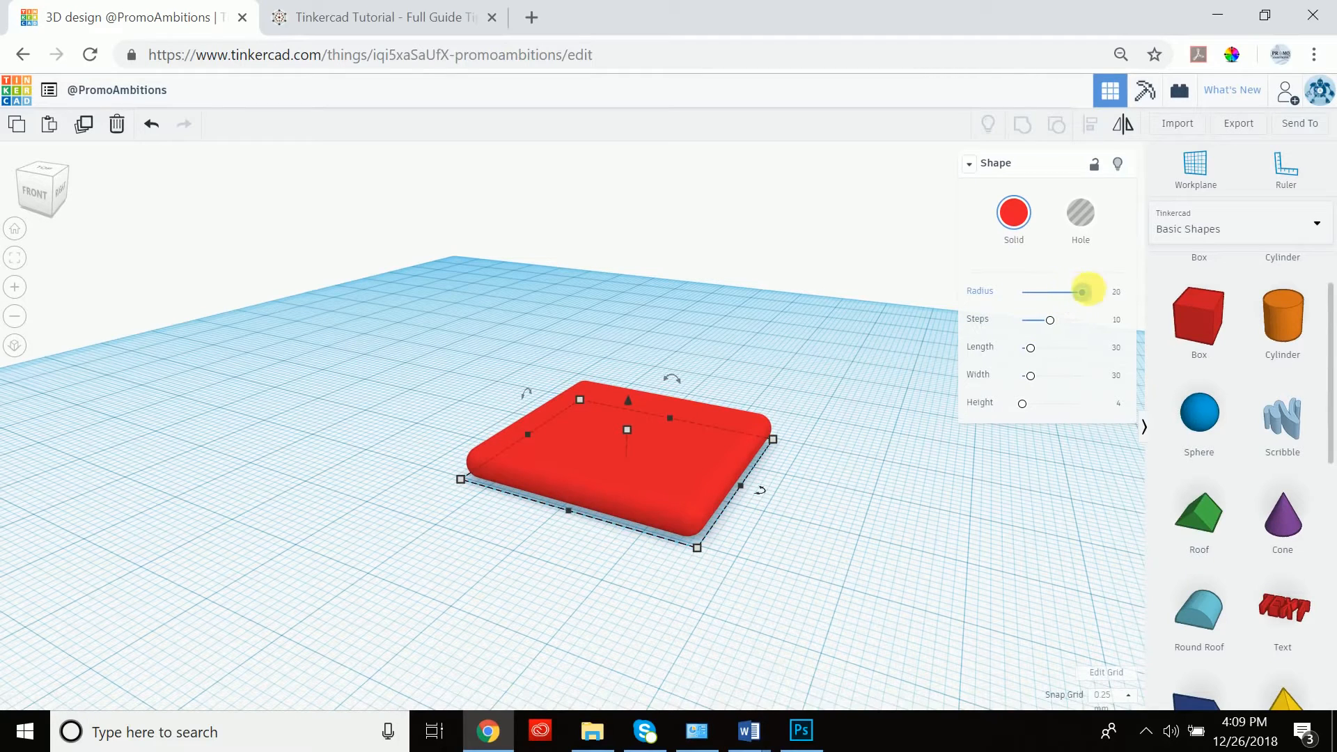
mouse_move(662, 617)
right_down()
mouse_move(731, 528)
mouse_move(741, 575)
mouse_move(674, 617)
right_up()
click(674, 617)
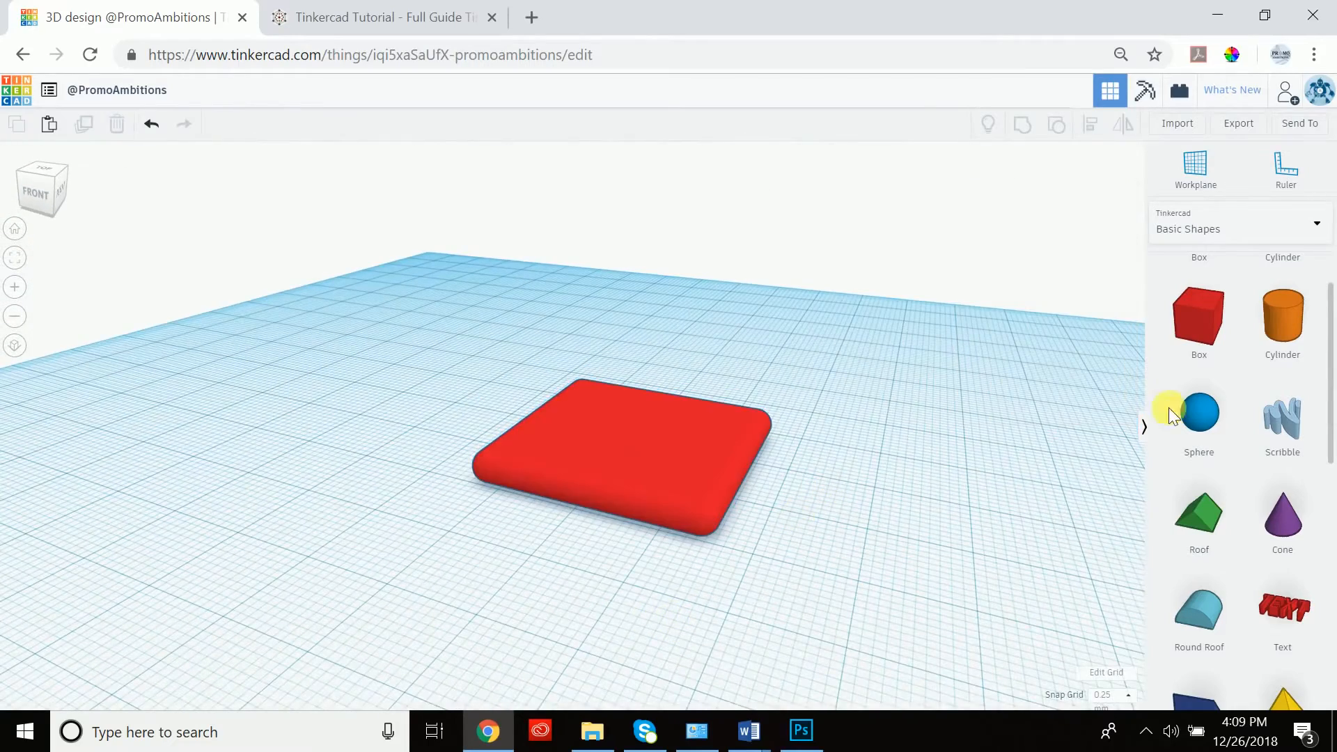
- Place a cone on the rounded base and align the two shapes to each other's centres along both horizontal directions
drag(1275, 519, 644, 483)
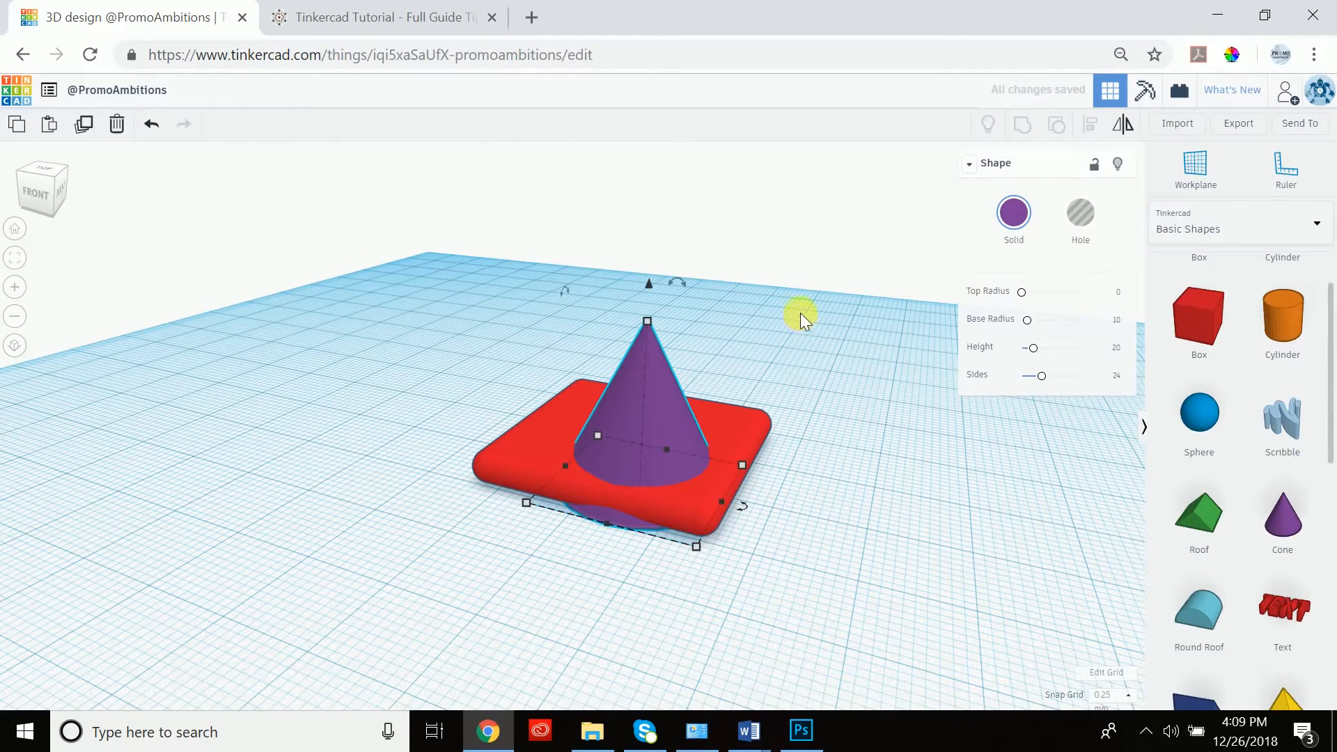
click(807, 230)
drag(784, 292, 418, 596)
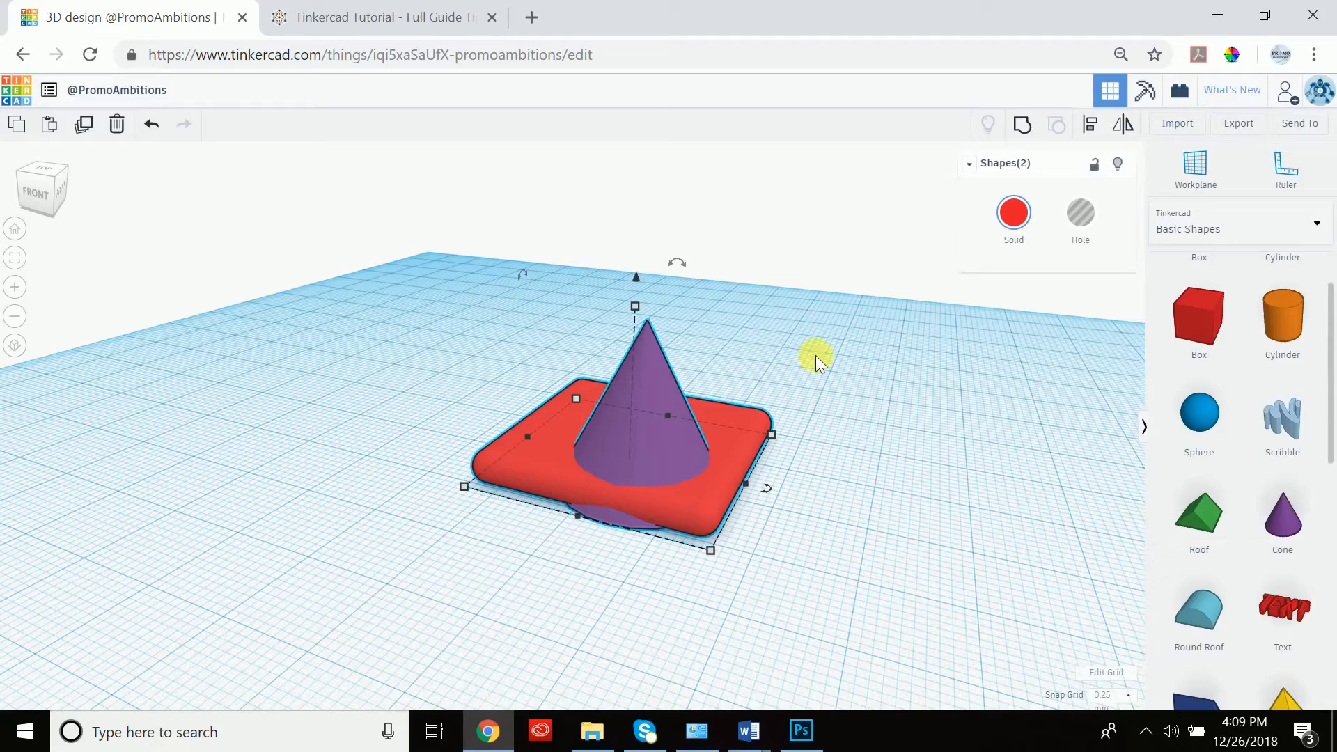
key(l)
right_drag(813, 355, 889, 427)
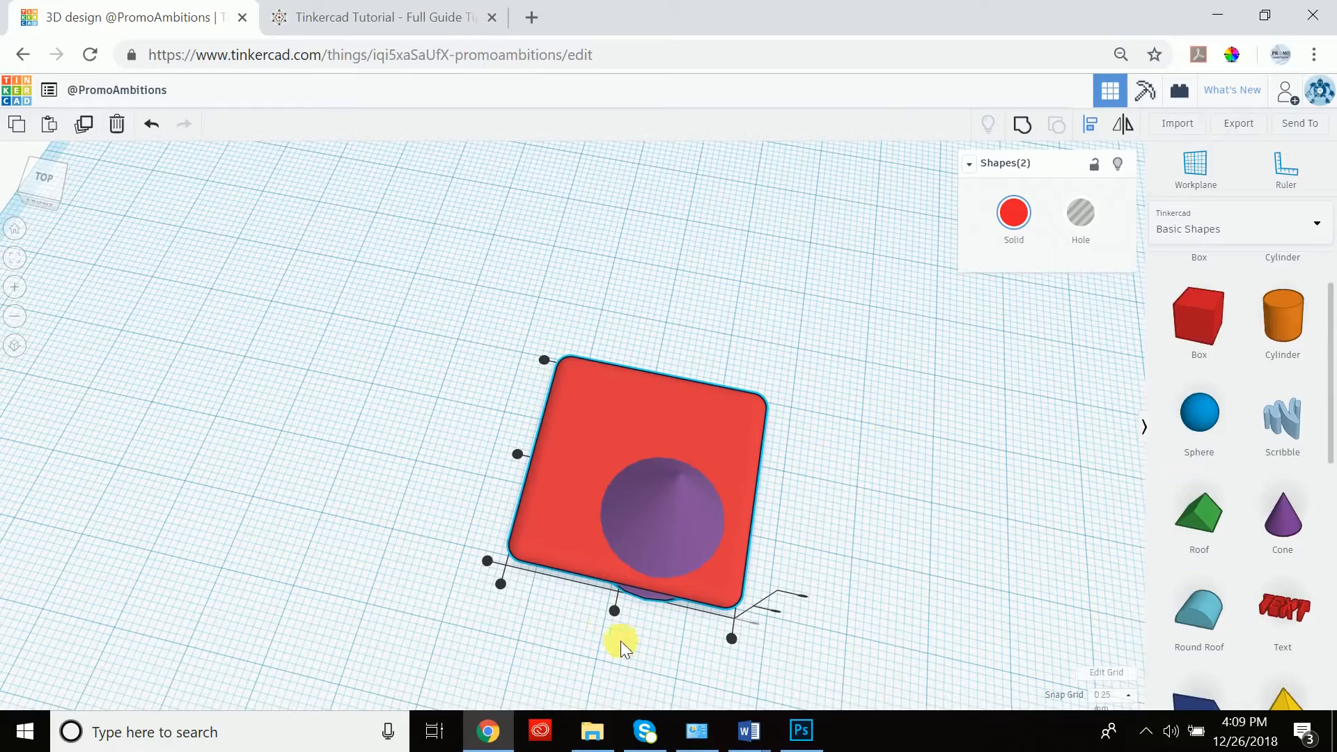
click(615, 611)
click(516, 454)
right_drag(597, 449, 812, 487)
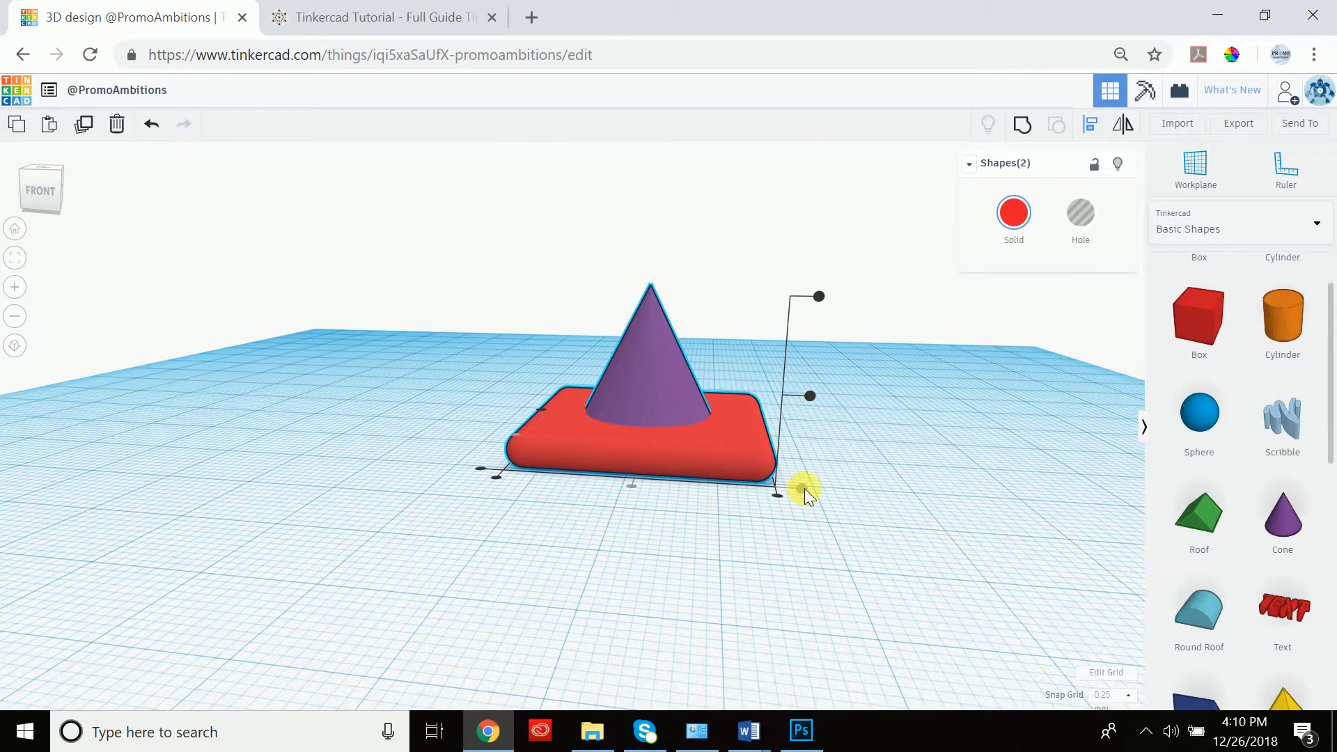
- Try aligning the cone and base at mid-height, align them by their bottoms instead, and check the result
click(809, 395)
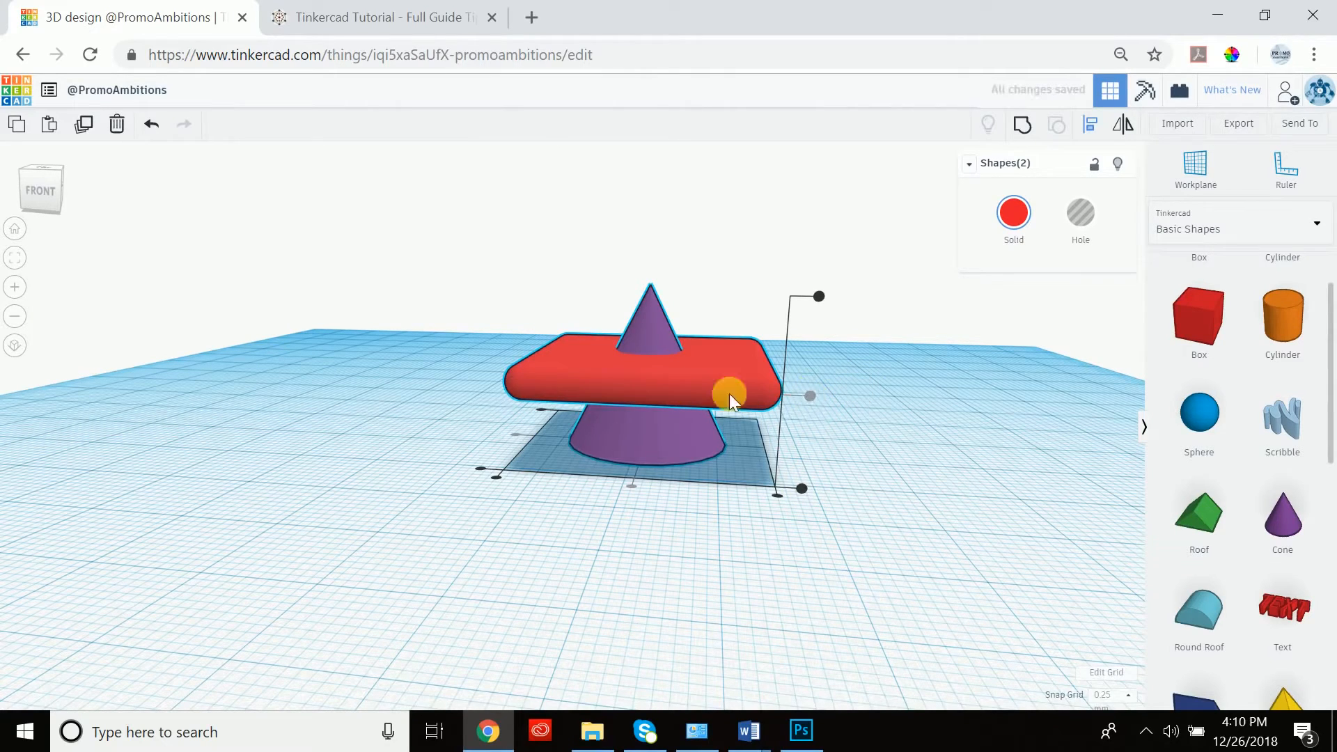
click(803, 489)
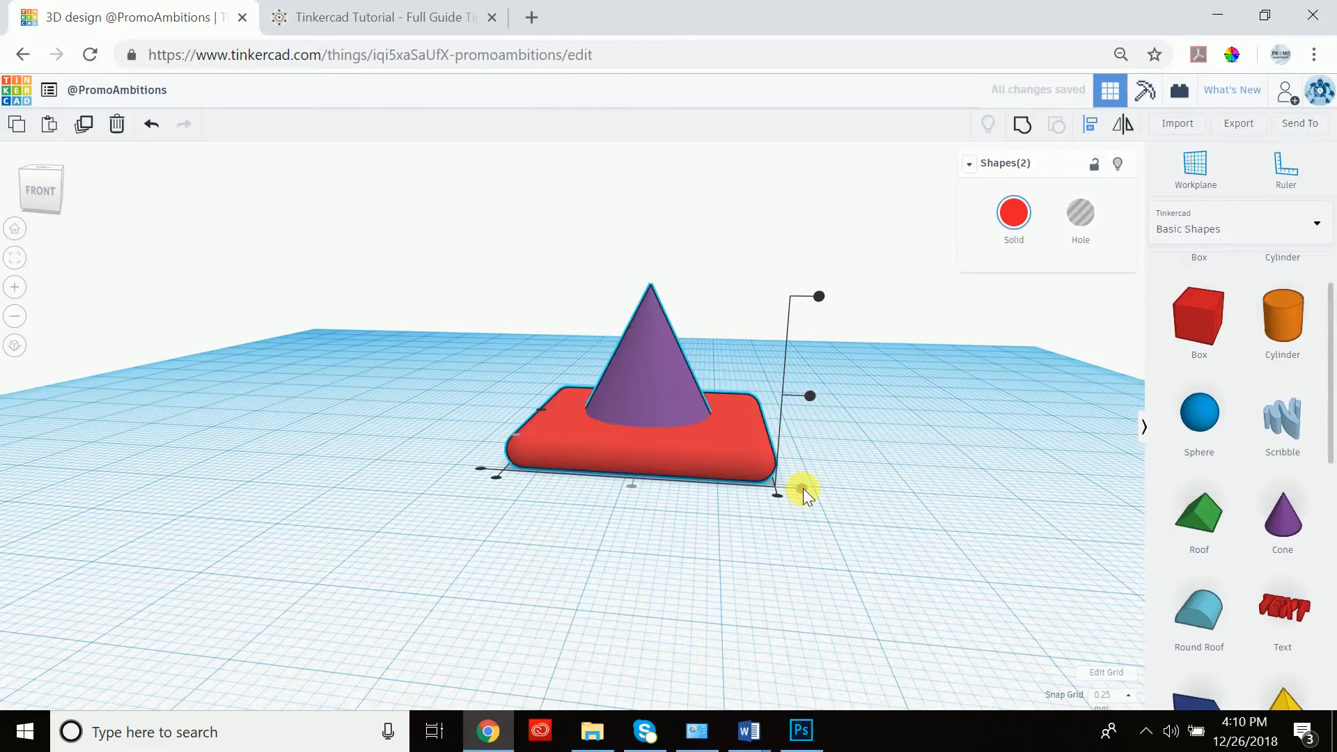
mouse_move(937, 341)
right_down()
mouse_move(902, 391)
mouse_move(958, 355)
right_up()
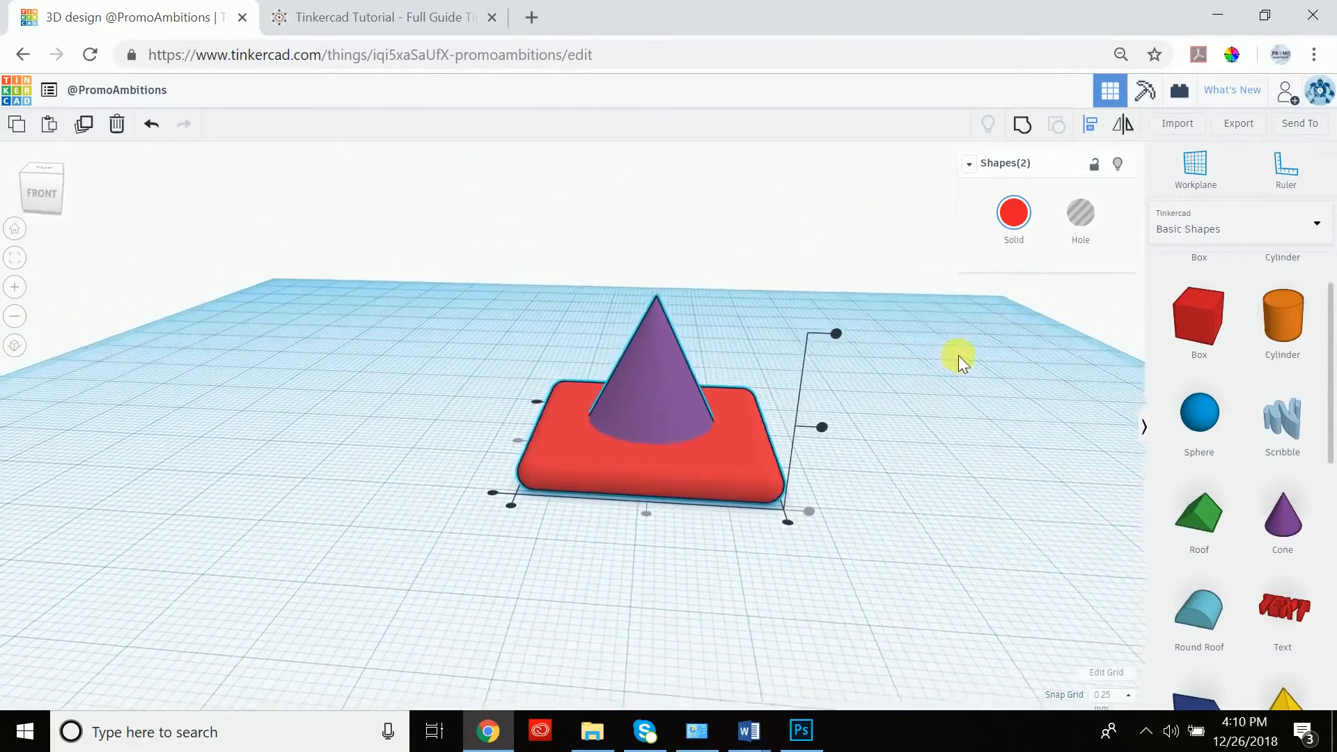
right_drag(878, 437, 705, 458)
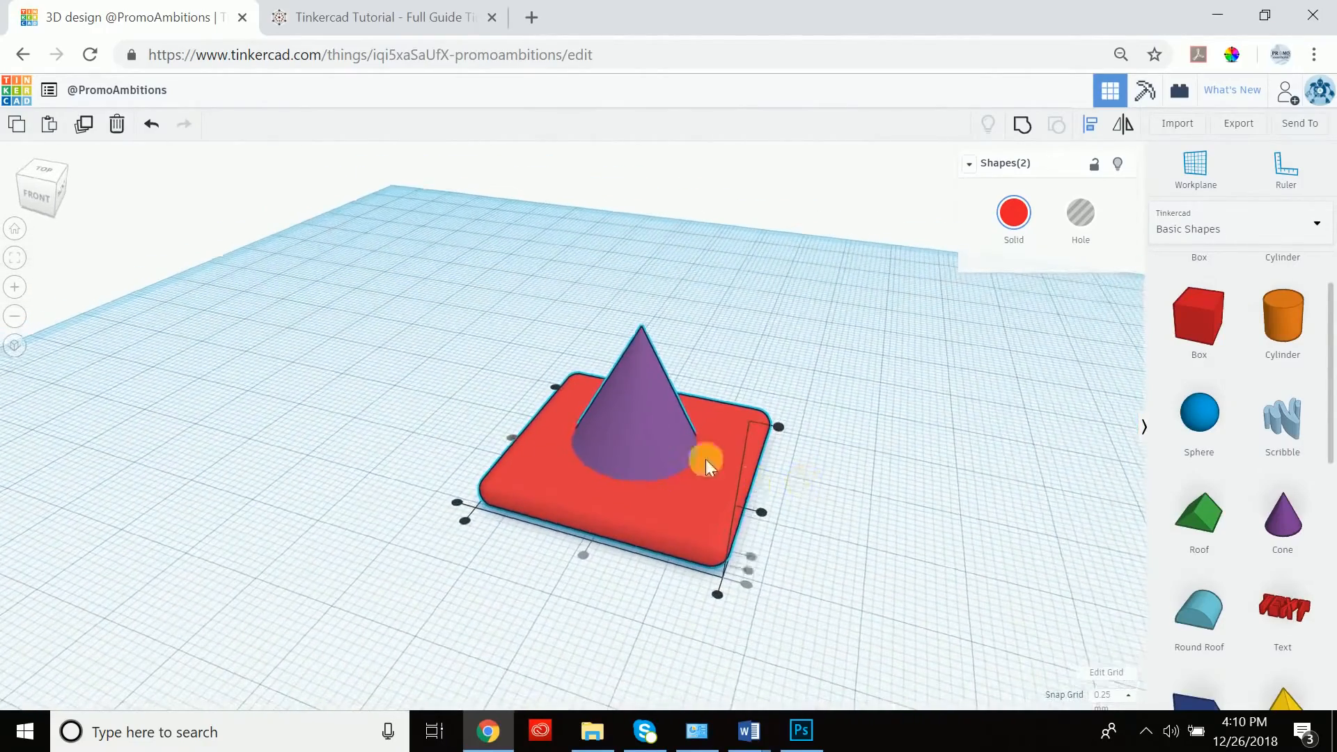
right_drag(636, 409, 592, 382)
click(494, 244)
right_drag(804, 274, 512, 321)
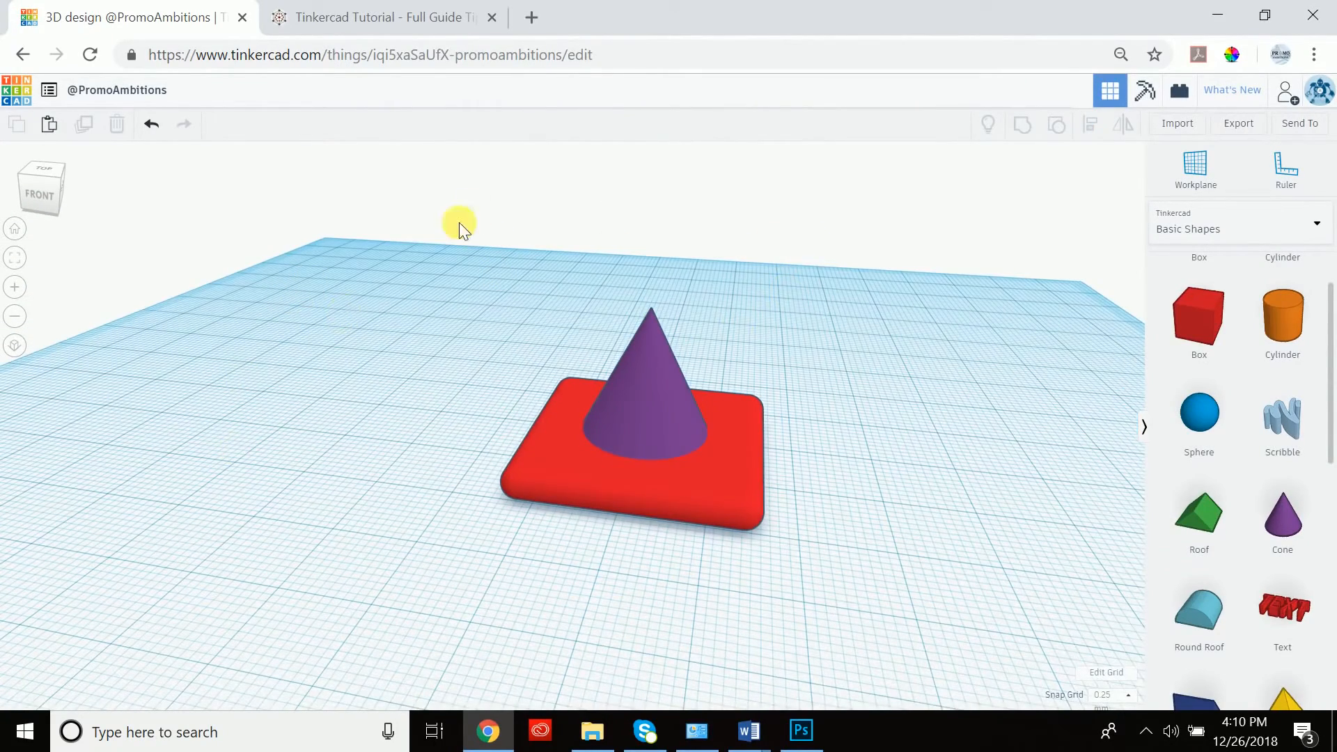
- Set the cone's base radius to 14 mm and check from below that it fits within the square base
click(655, 395)
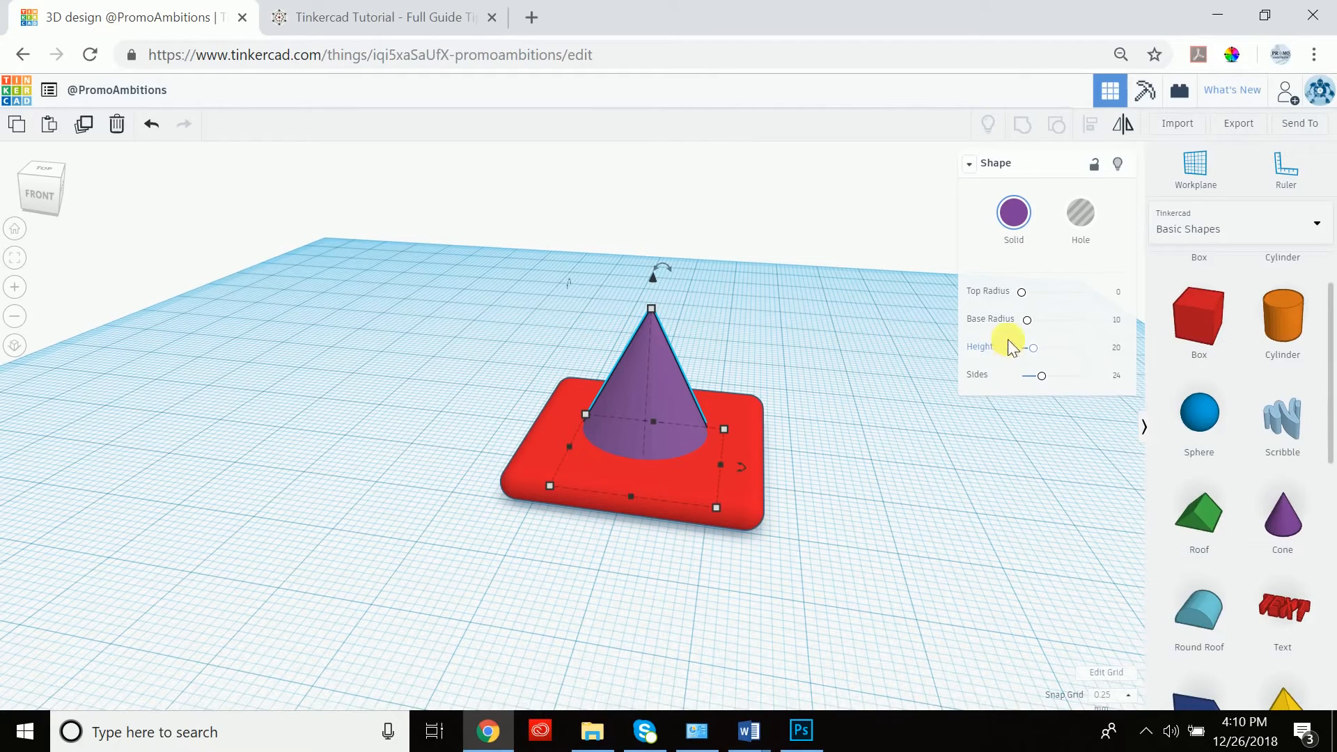
click(1117, 321)
text(14)
key(Return)
right_drag(822, 369, 795, 248)
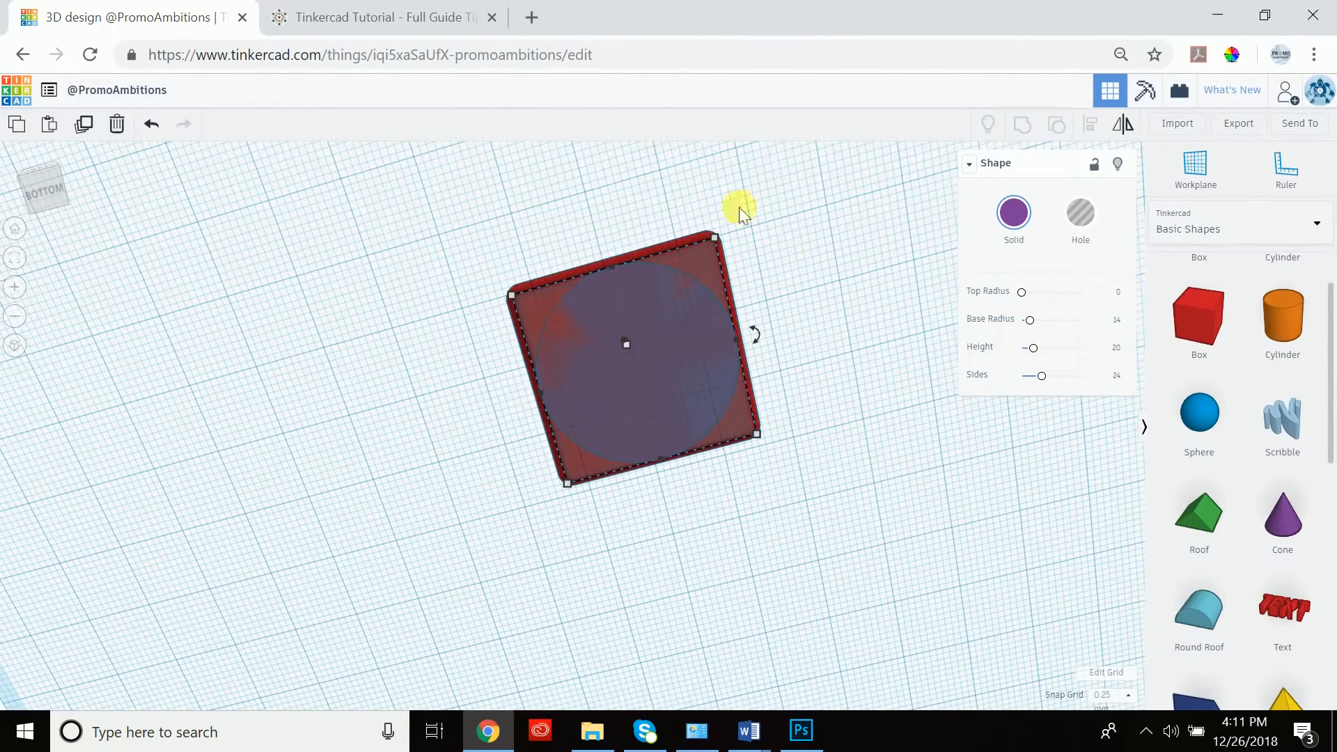
right_drag(825, 220, 847, 415)
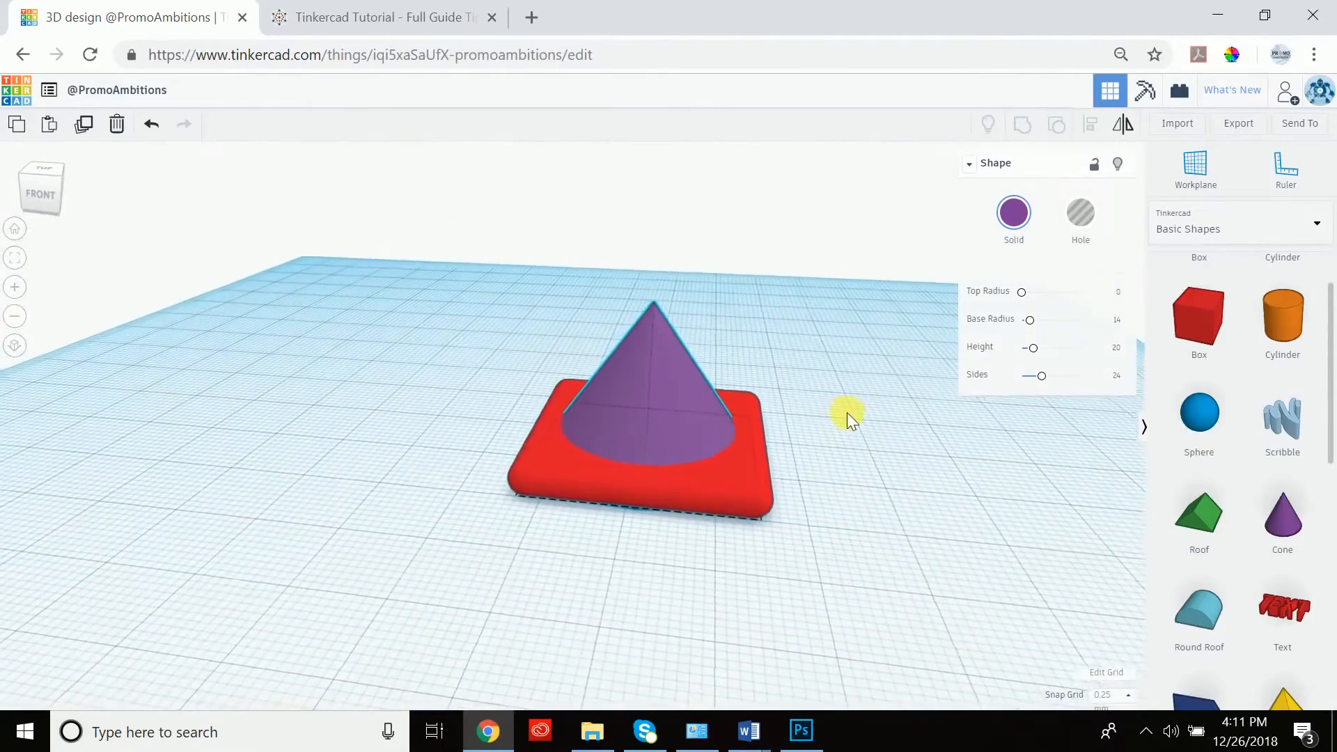
- Set the cone's height to 30 mm
click(1117, 350)
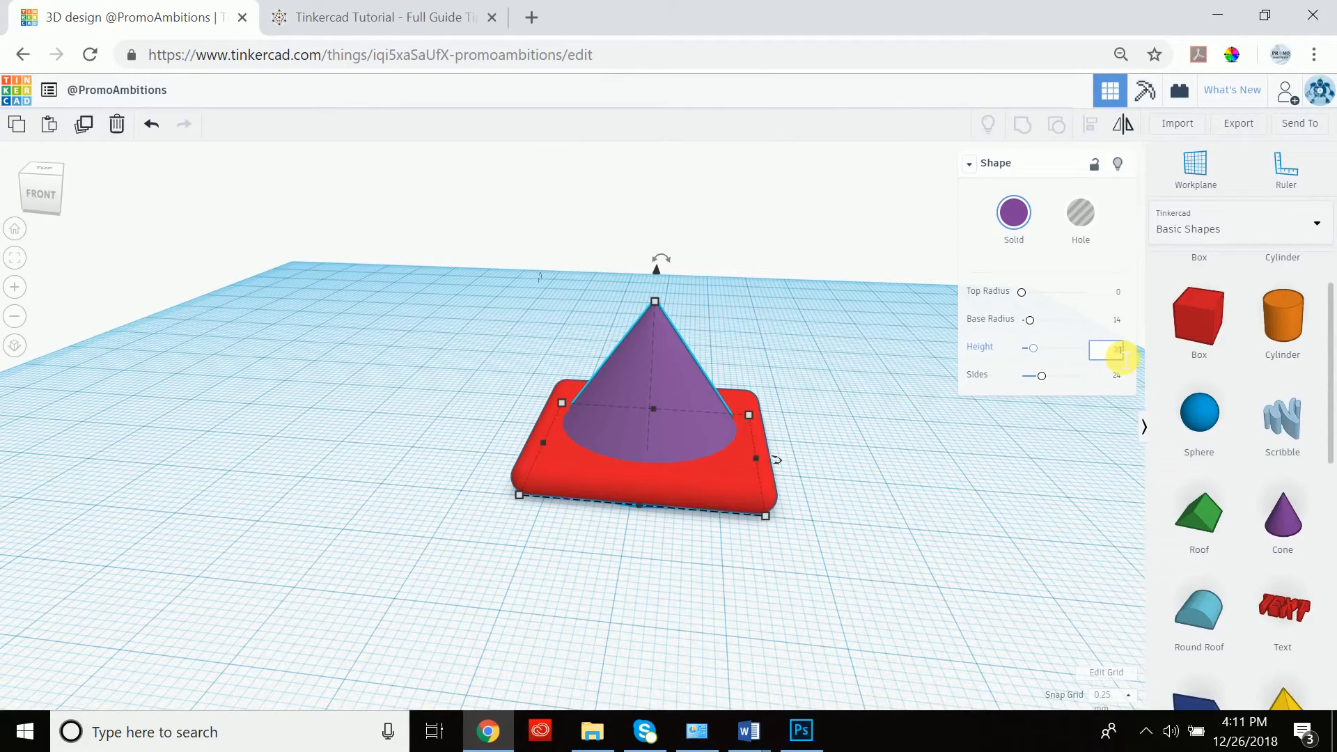
text(30)
key(Return)
right_drag(811, 498, 785, 474)
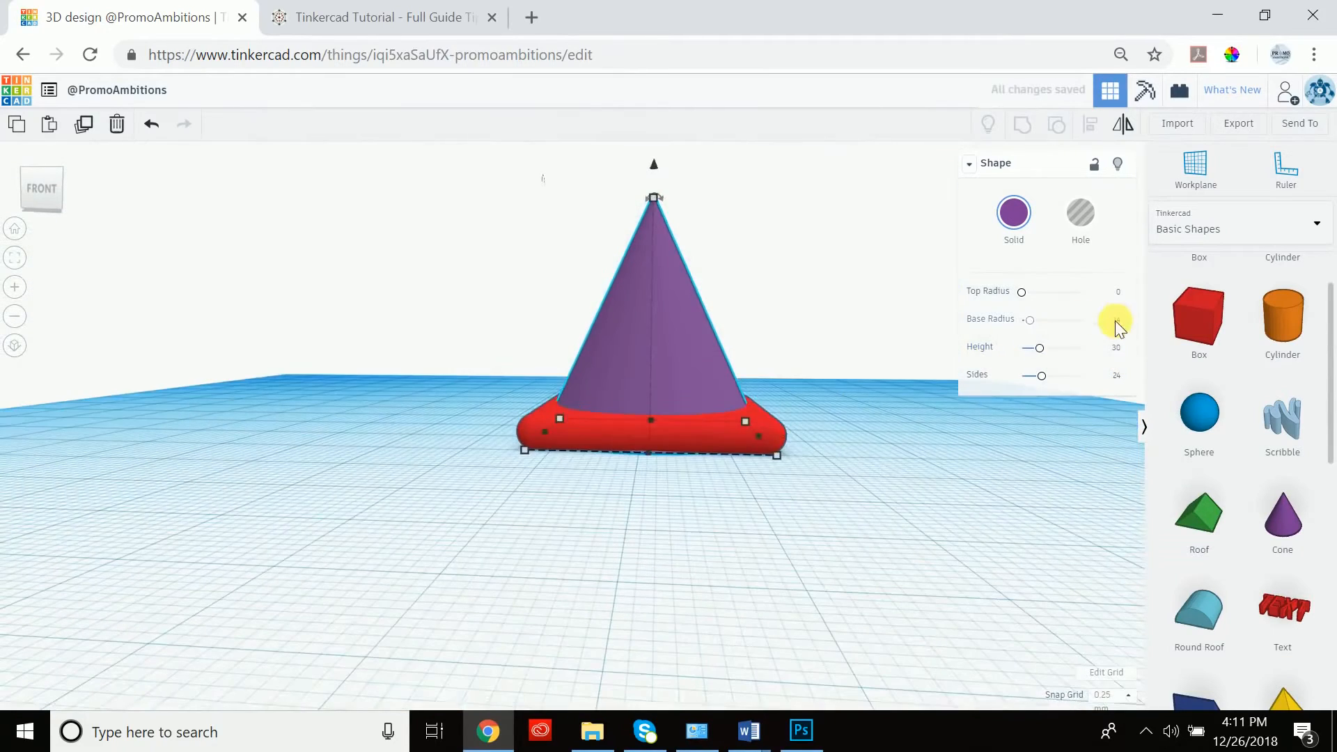
- Set the cone's height to 35 mm and check its proportions against the base
click(1116, 349)
key(Return)
right_drag(975, 251, 865, 320)
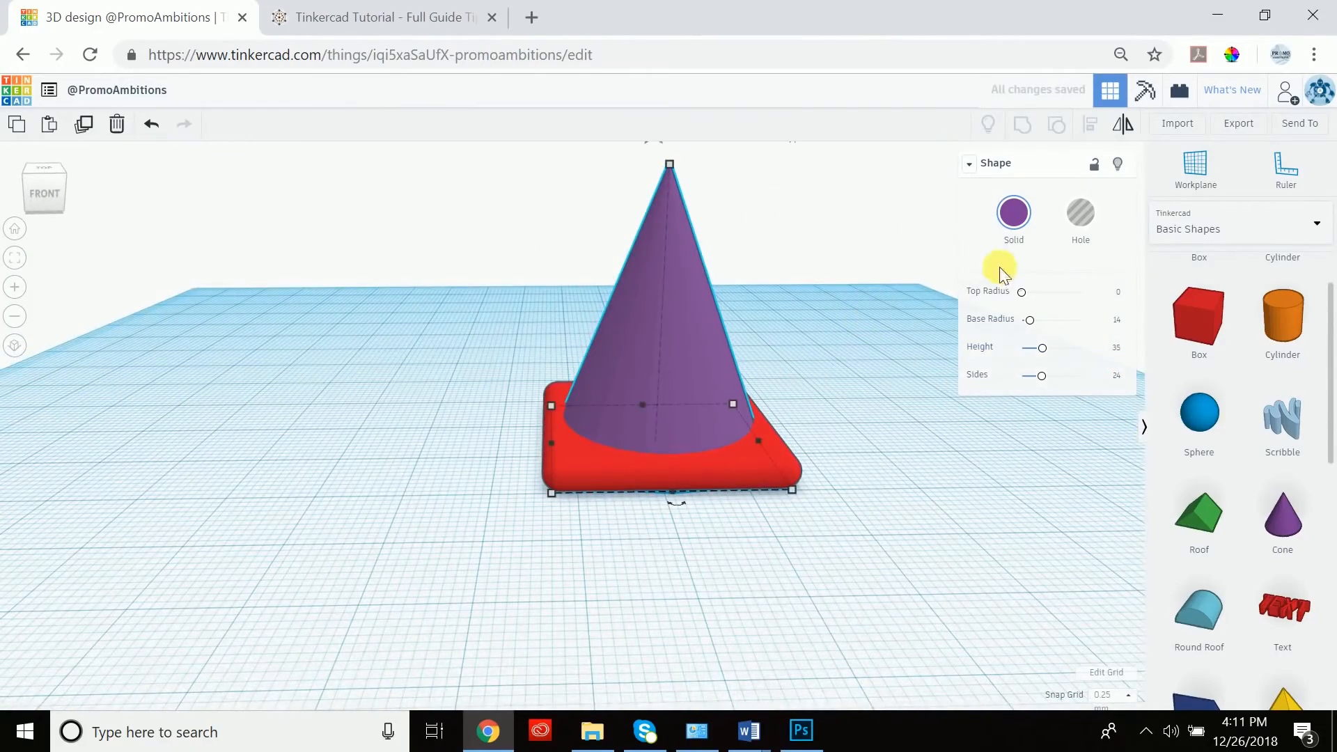
right_drag(811, 226, 695, 228)
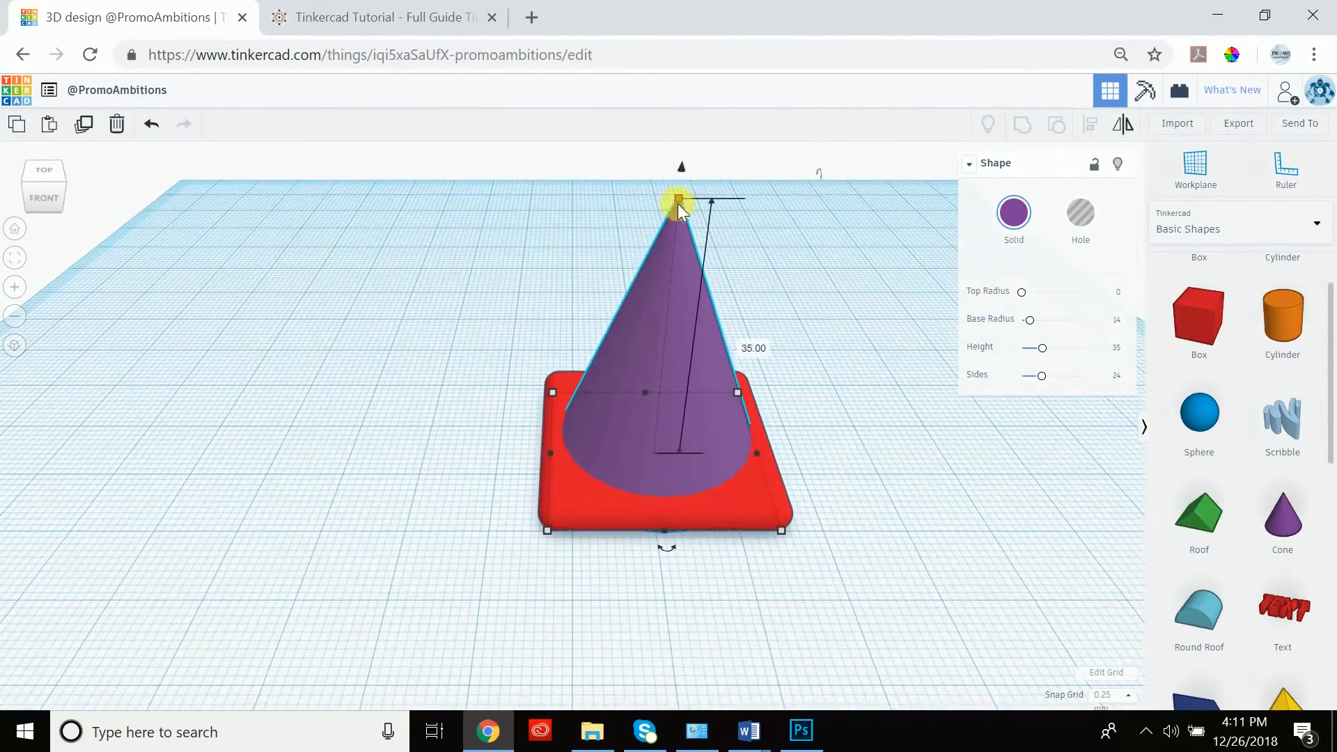
- Try adjusting the cone's top radius, and set it back to 0
drag(1022, 292, 1015, 292)
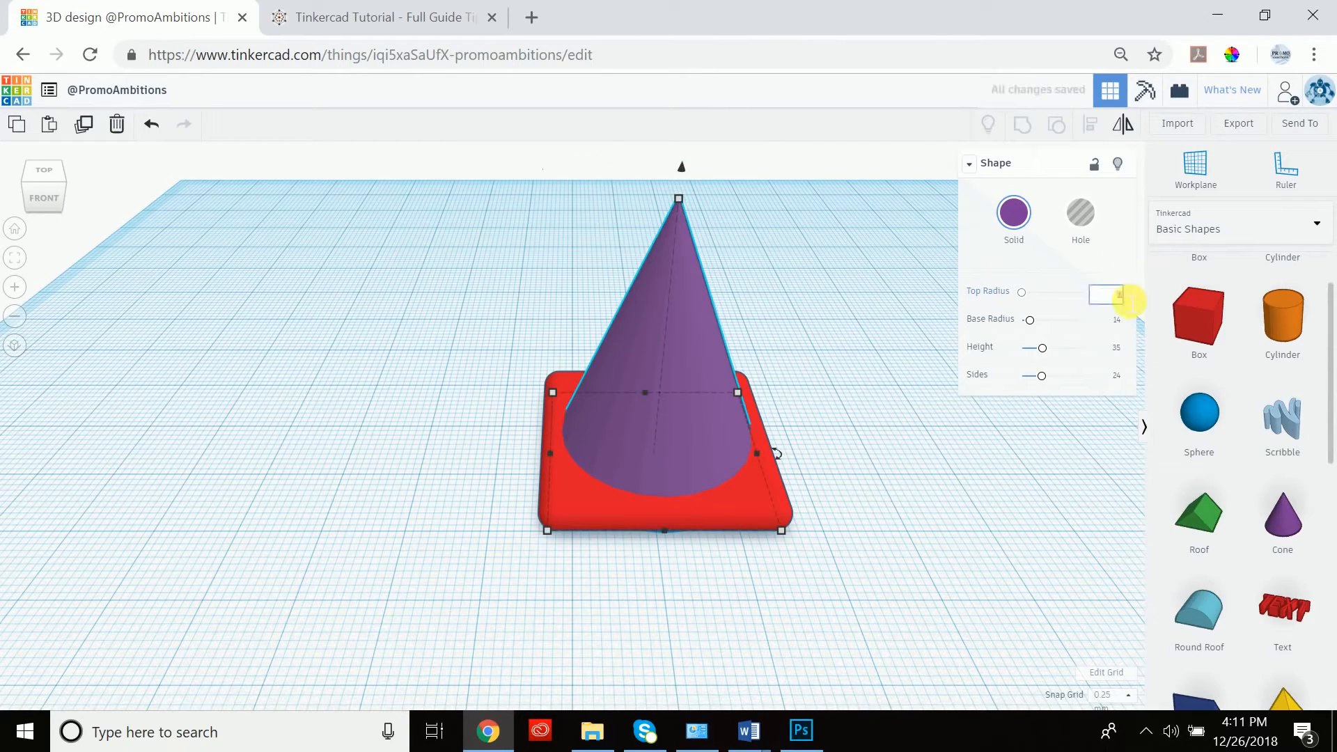
key(Return)
mouse_move(793, 199)
right_down()
mouse_move(764, 244)
mouse_move(801, 195)
right_up()
mouse_move(1025, 296)
mouse_down()
mouse_move(1000, 293)
mouse_move(1013, 293)
mouse_up()
click(1114, 291)
text(0)
key(Return)
click(846, 279)
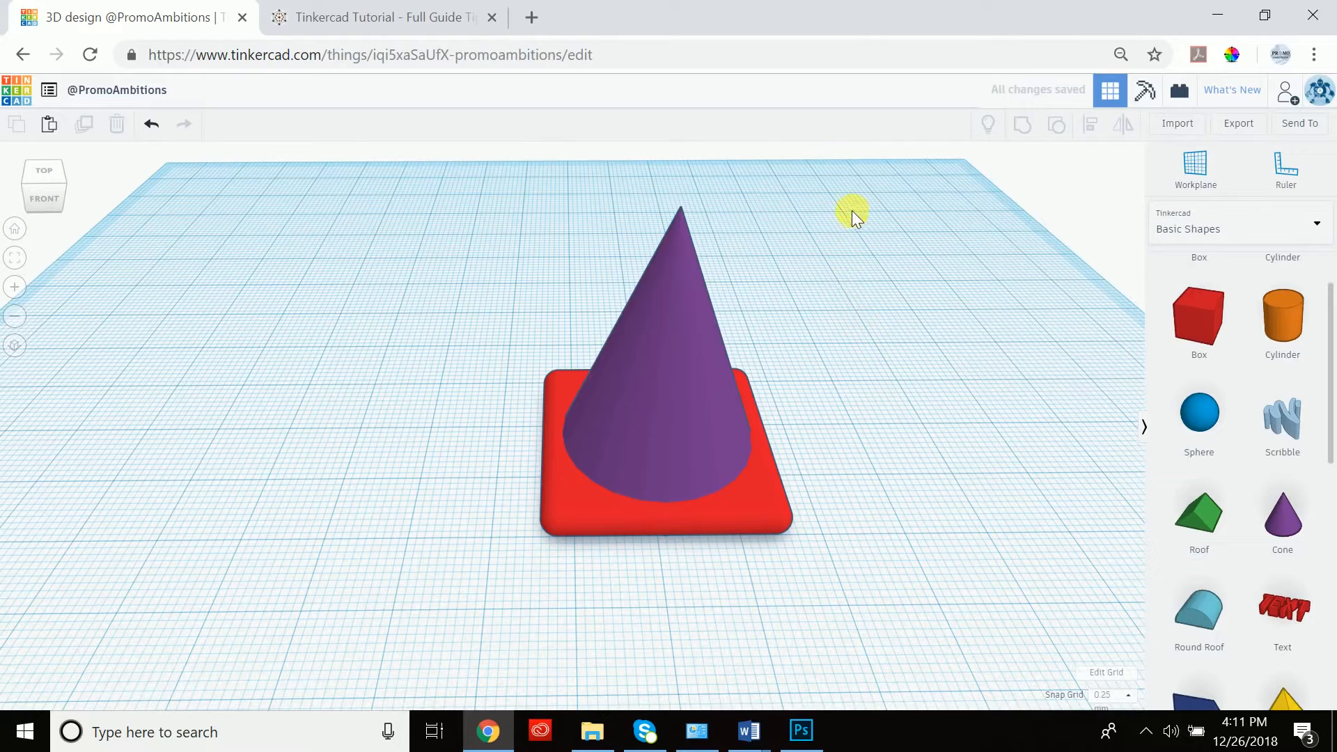
- Group the cone and the square base into one shape, and inspect it from several angles
drag(836, 234, 500, 604)
click(1020, 124)
click(812, 369)
right_drag(812, 369, 620, 482)
drag(619, 483, 650, 424)
right_drag(855, 355, 698, 369)
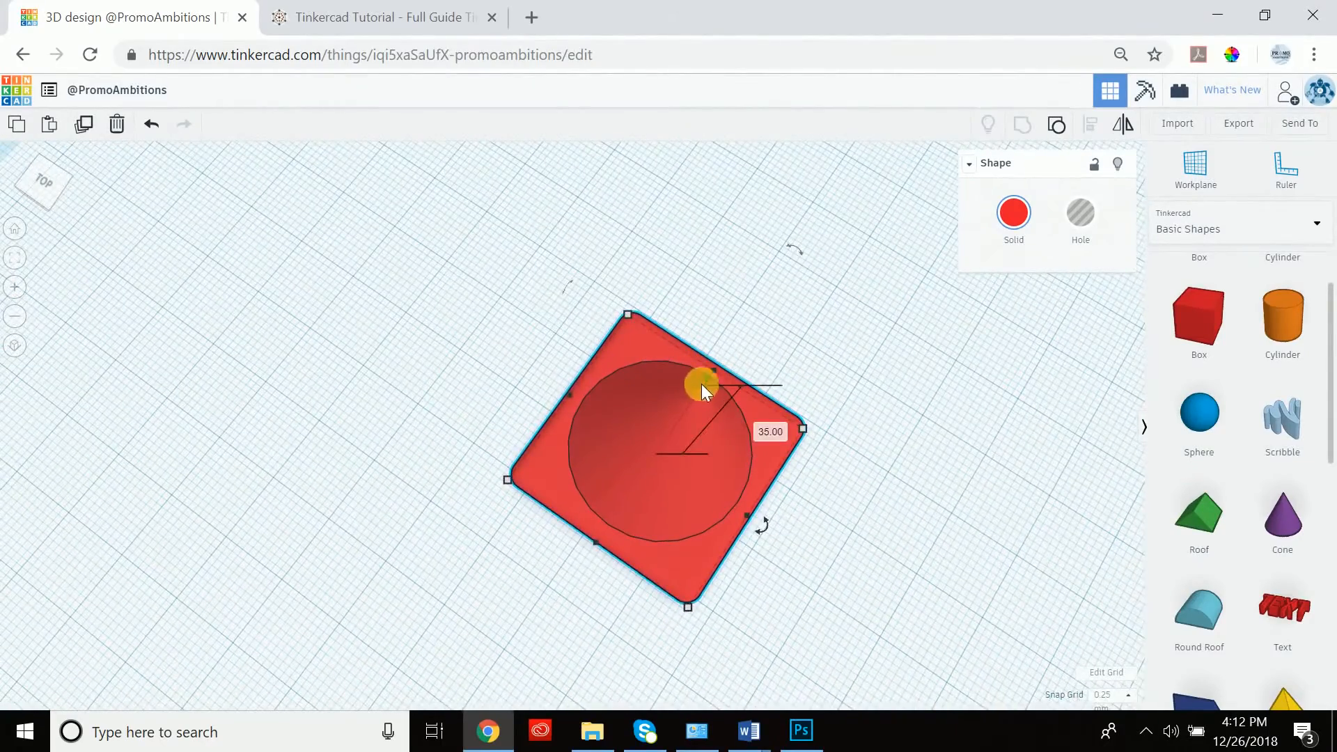
right_drag(806, 546, 868, 415)
mouse_move(924, 357)
right_down()
mouse_move(914, 373)
mouse_move(926, 369)
right_up()
click(542, 309)
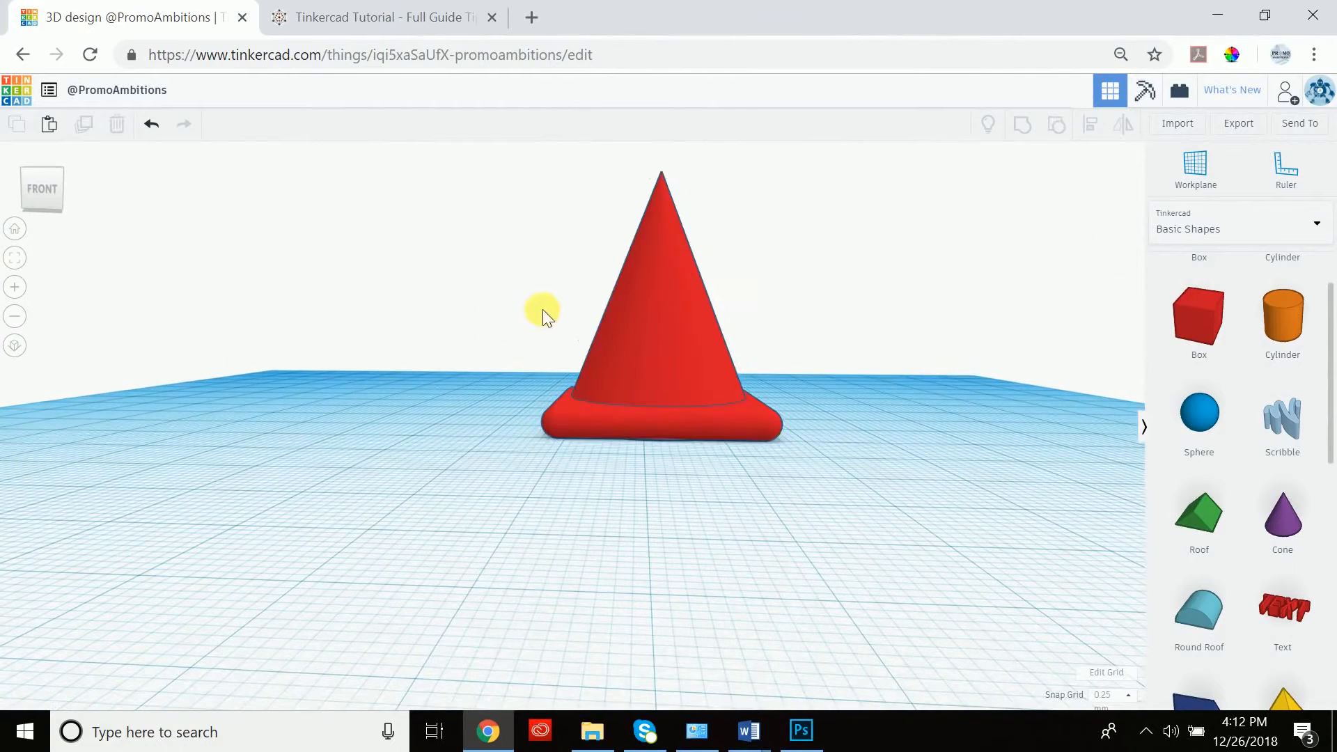
- Duplicate the grouped traffic cone and lower the copy 6.5 mm below the original
click(608, 313)
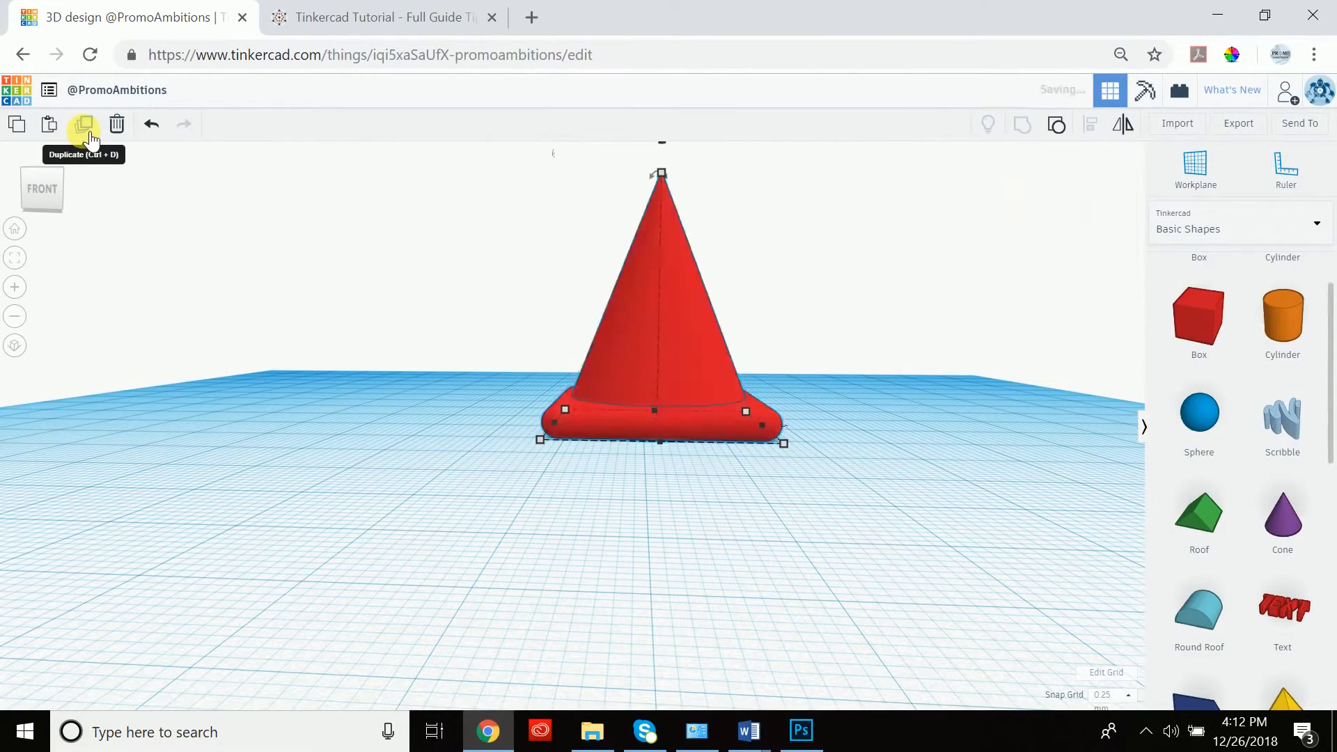
scroll(560, 261, down, 2)
drag(647, 192, 633, 260)
drag(632, 244, 637, 231)
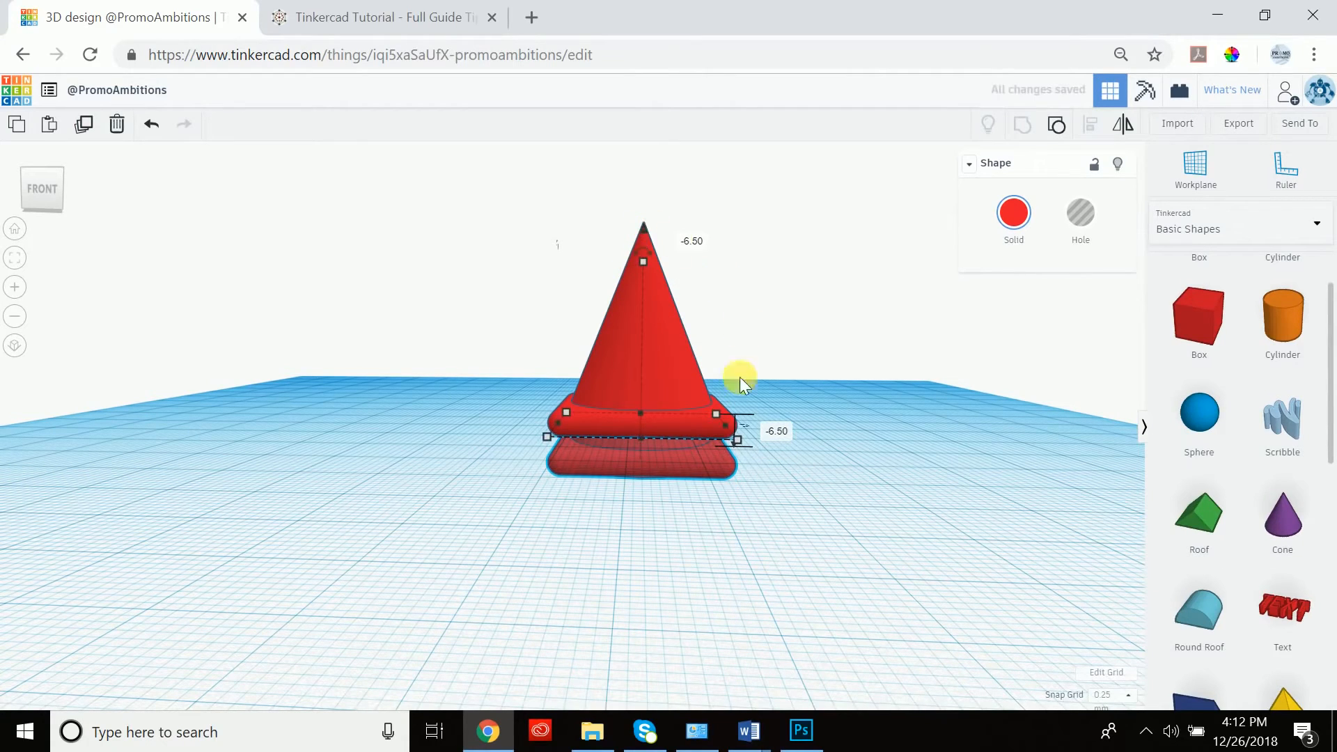
click(780, 431)
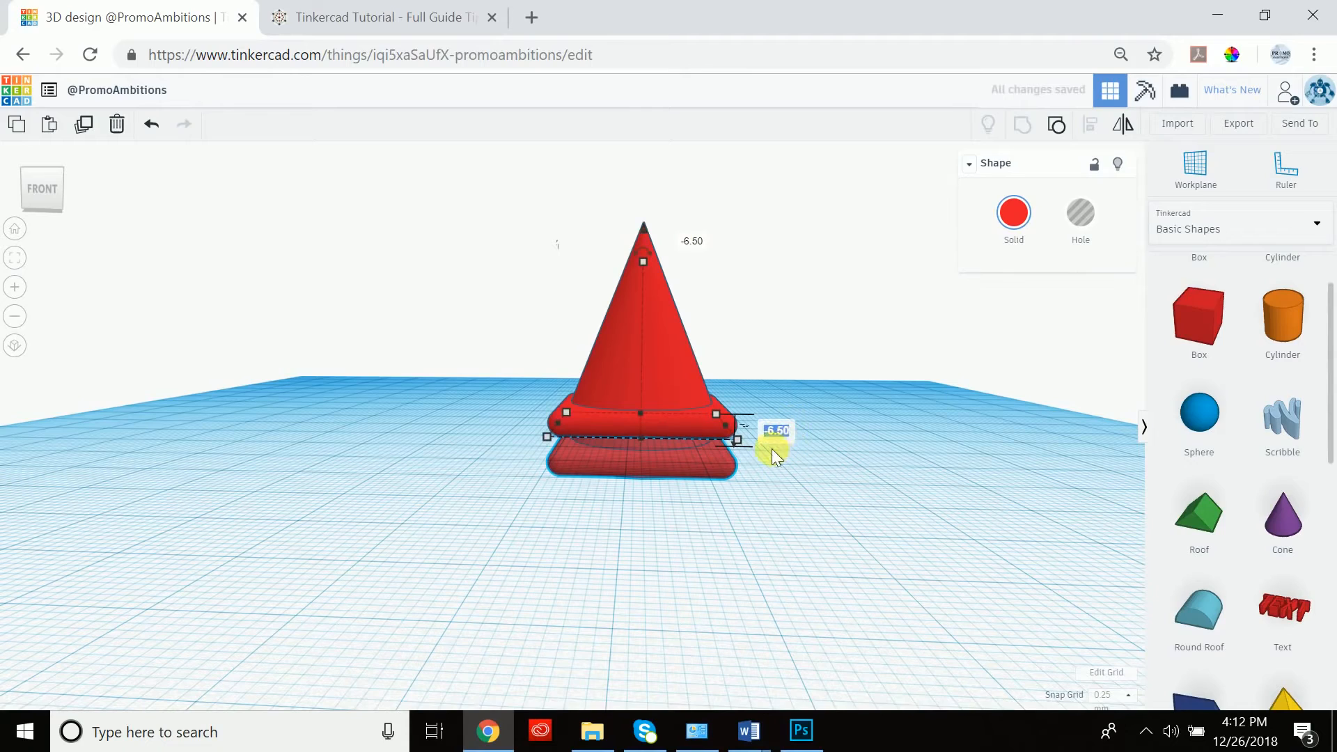
right_drag(772, 449, 806, 462)
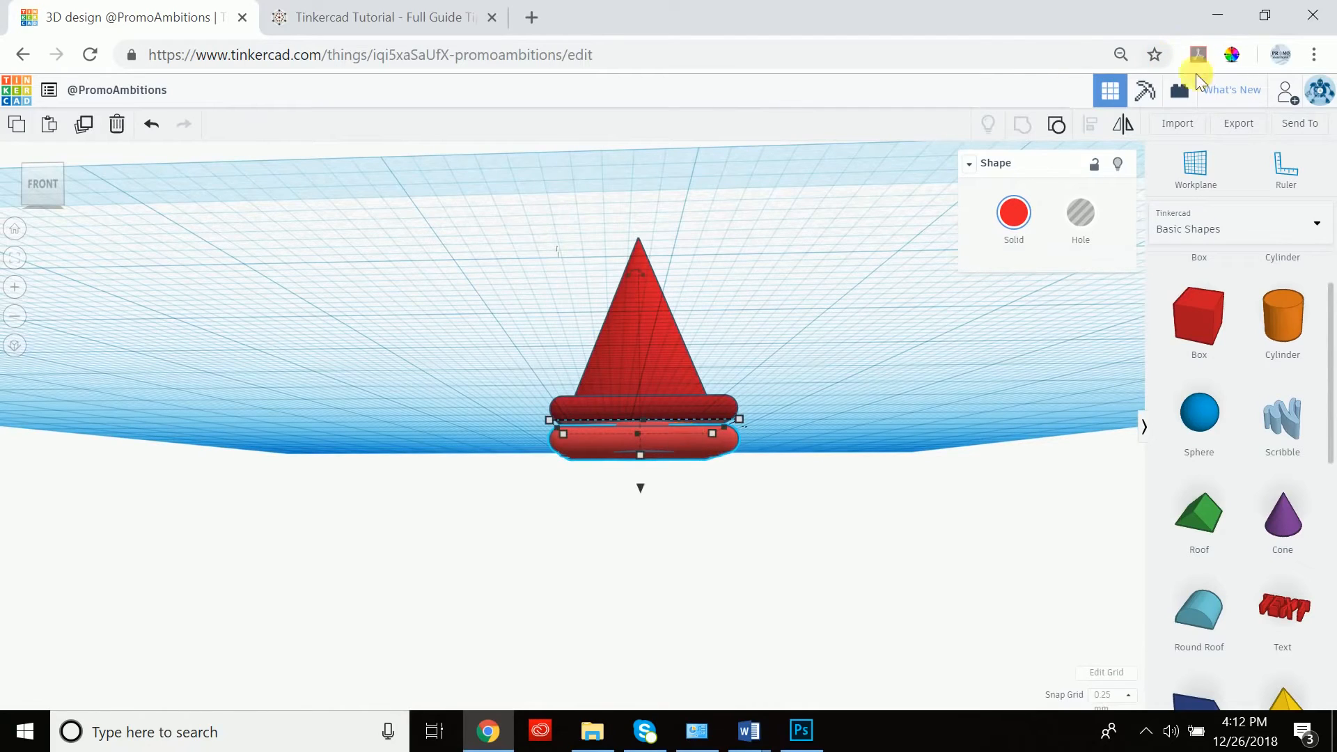
- Turn the lowered copy into a hole and group it with the original cone to hollow out its underside
click(1081, 217)
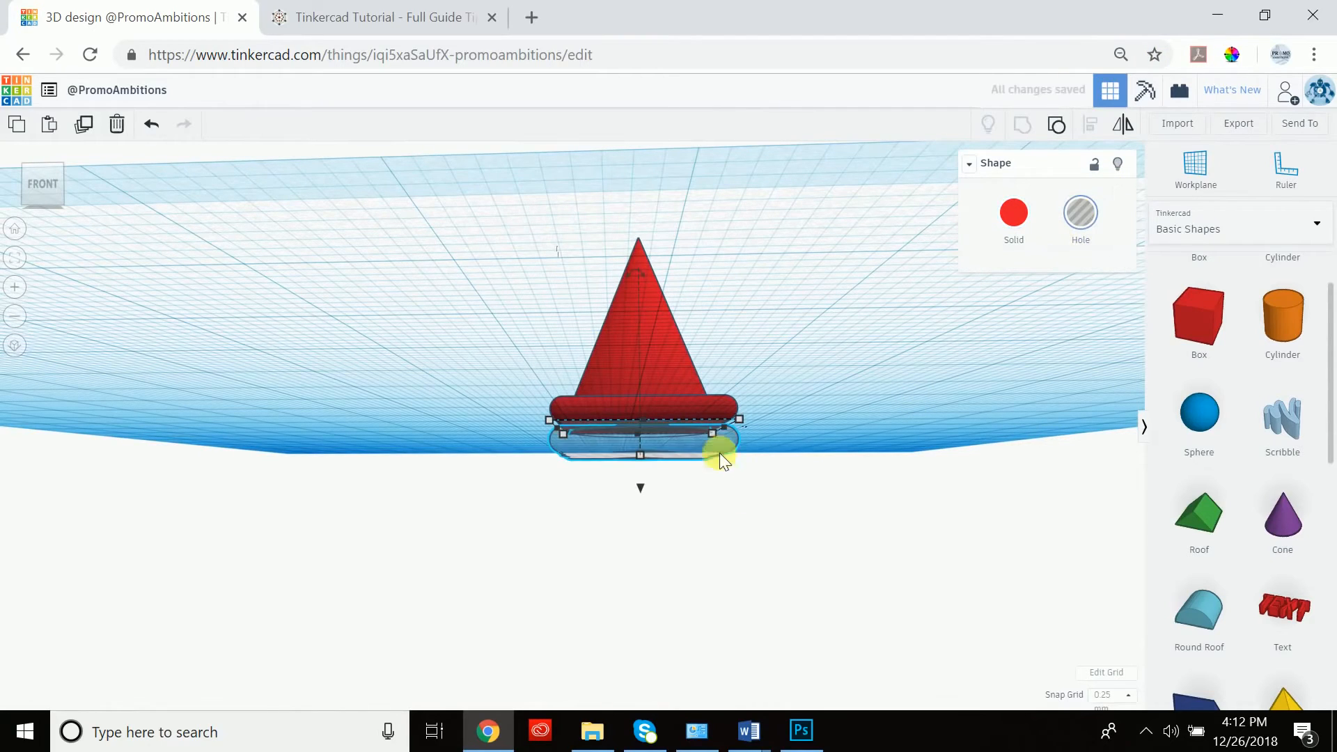
right_drag(787, 233, 792, 284)
drag(528, 517, 461, 600)
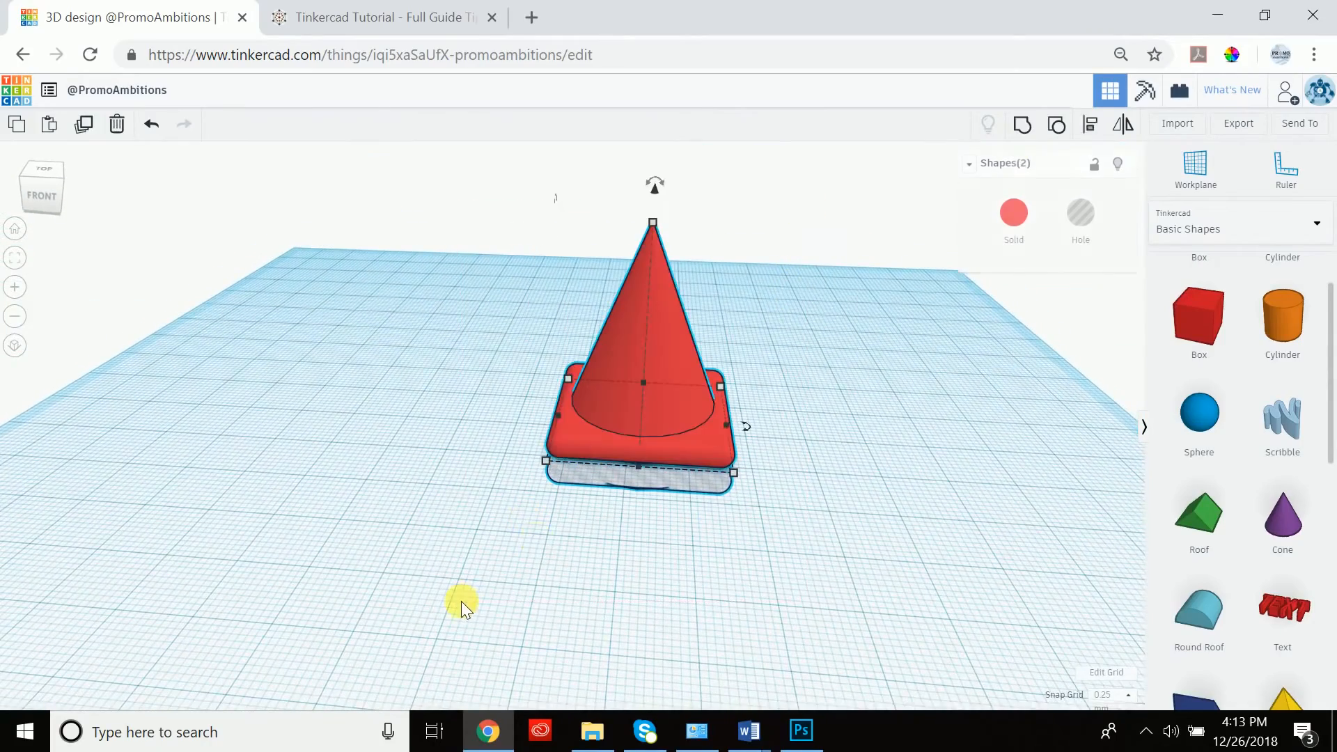
click(1022, 126)
right_drag(772, 493, 740, 373)
scroll(610, 433, up, 3)
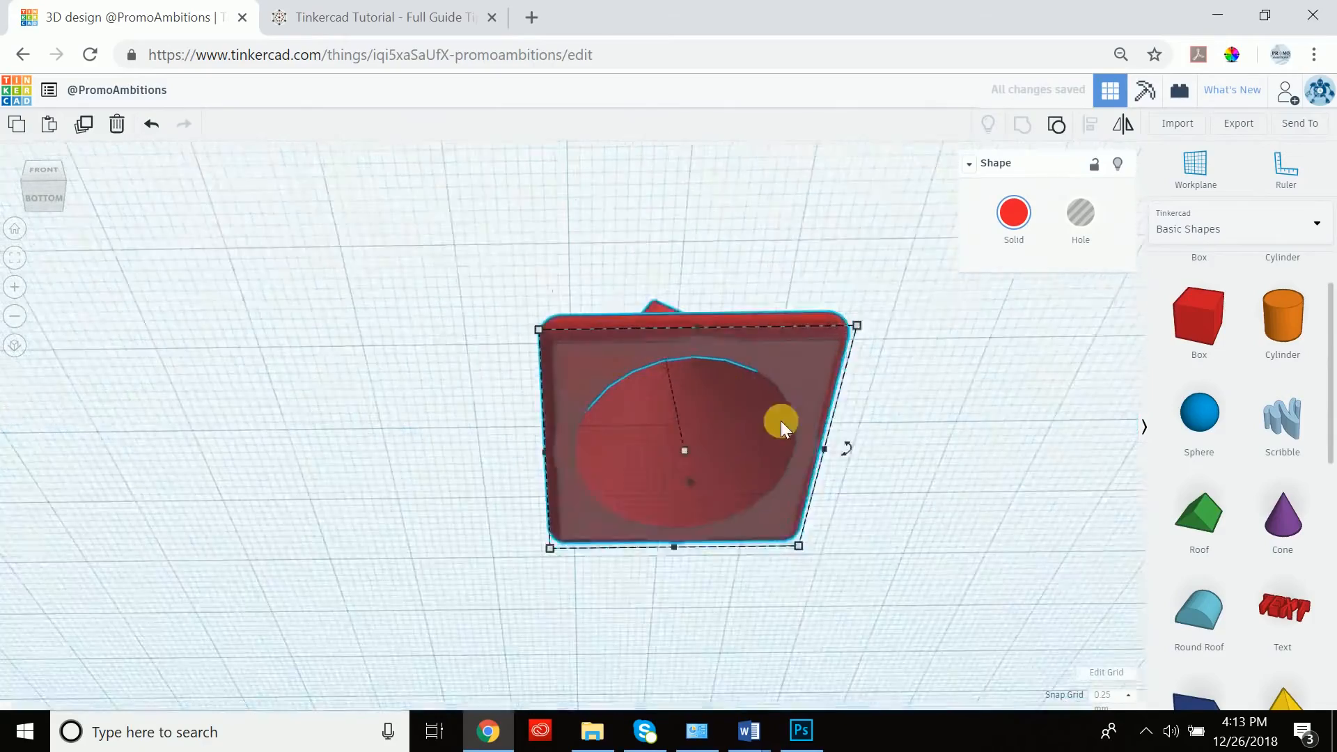
right_drag(685, 295, 770, 227)
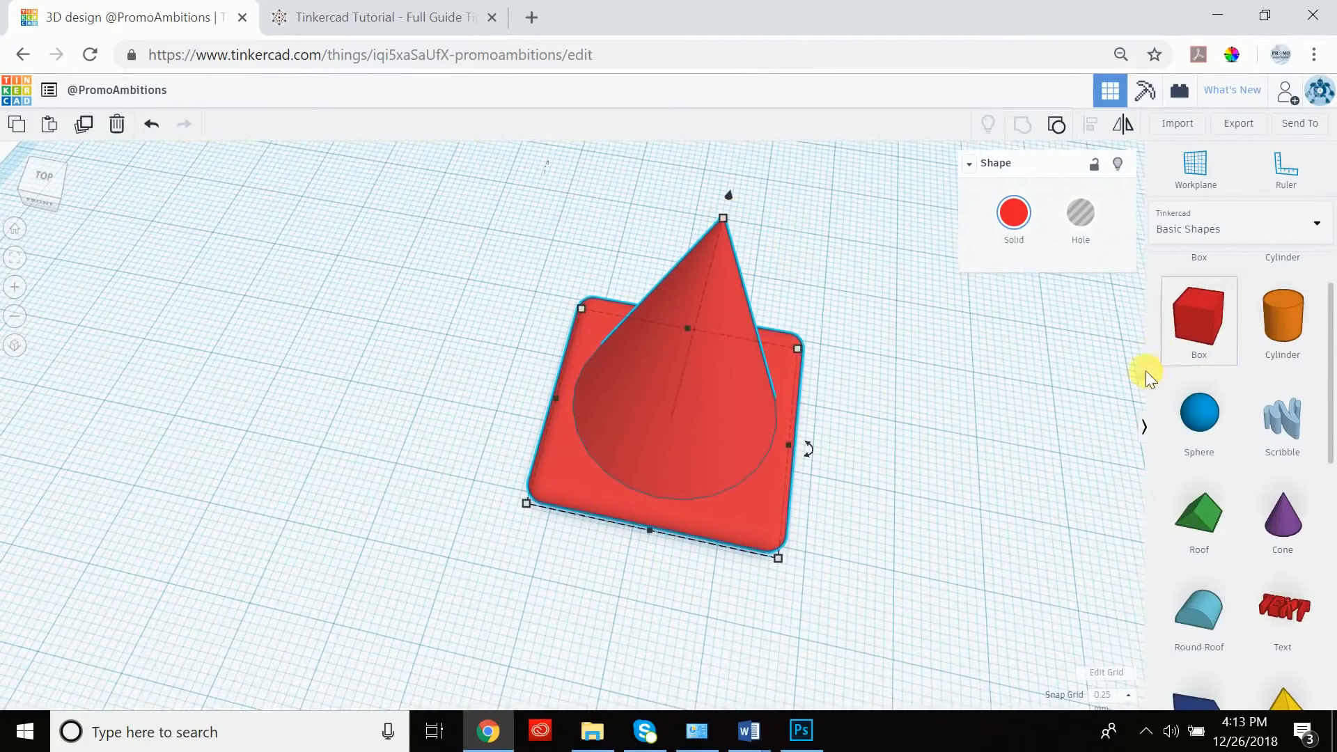
- Add a cylinder hole beside the traffic cone and set its length and width to 1.5 mm each
drag(1296, 323, 1332, 338)
drag(1260, 369, 895, 452)
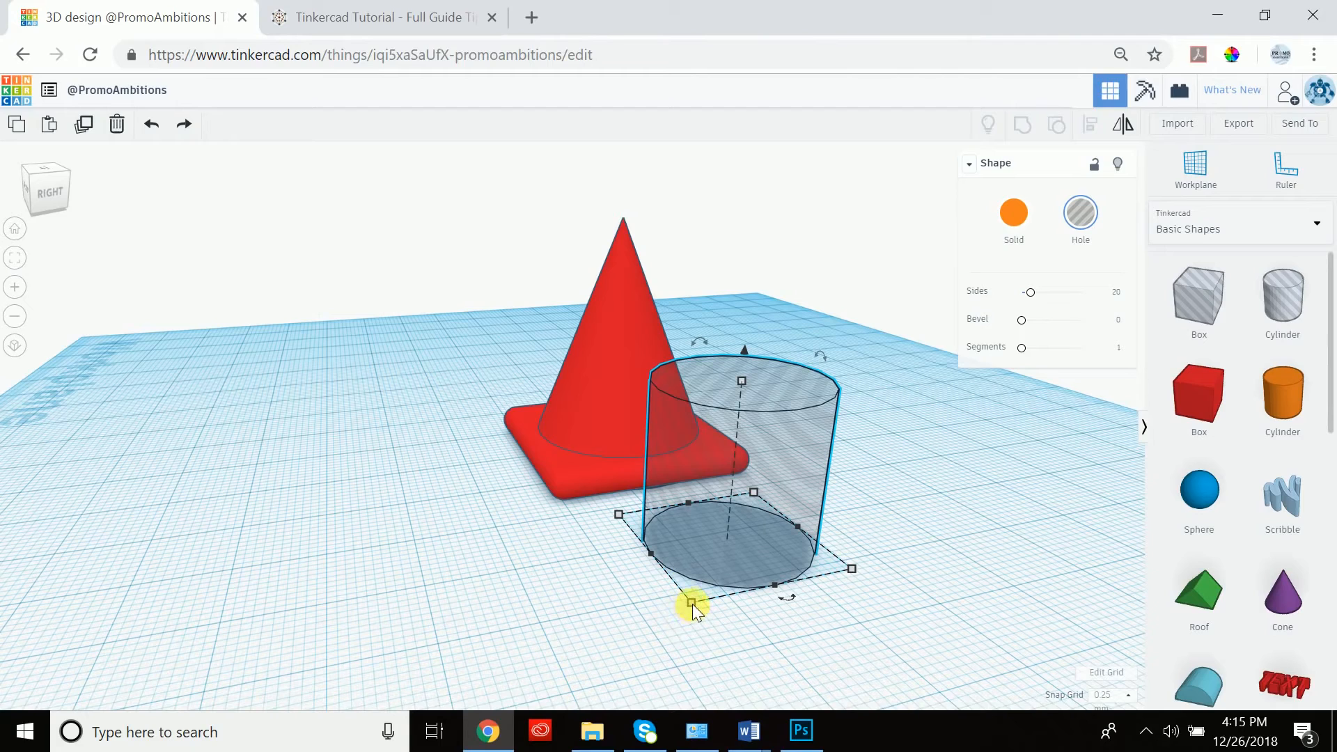
mouse_move(692, 603)
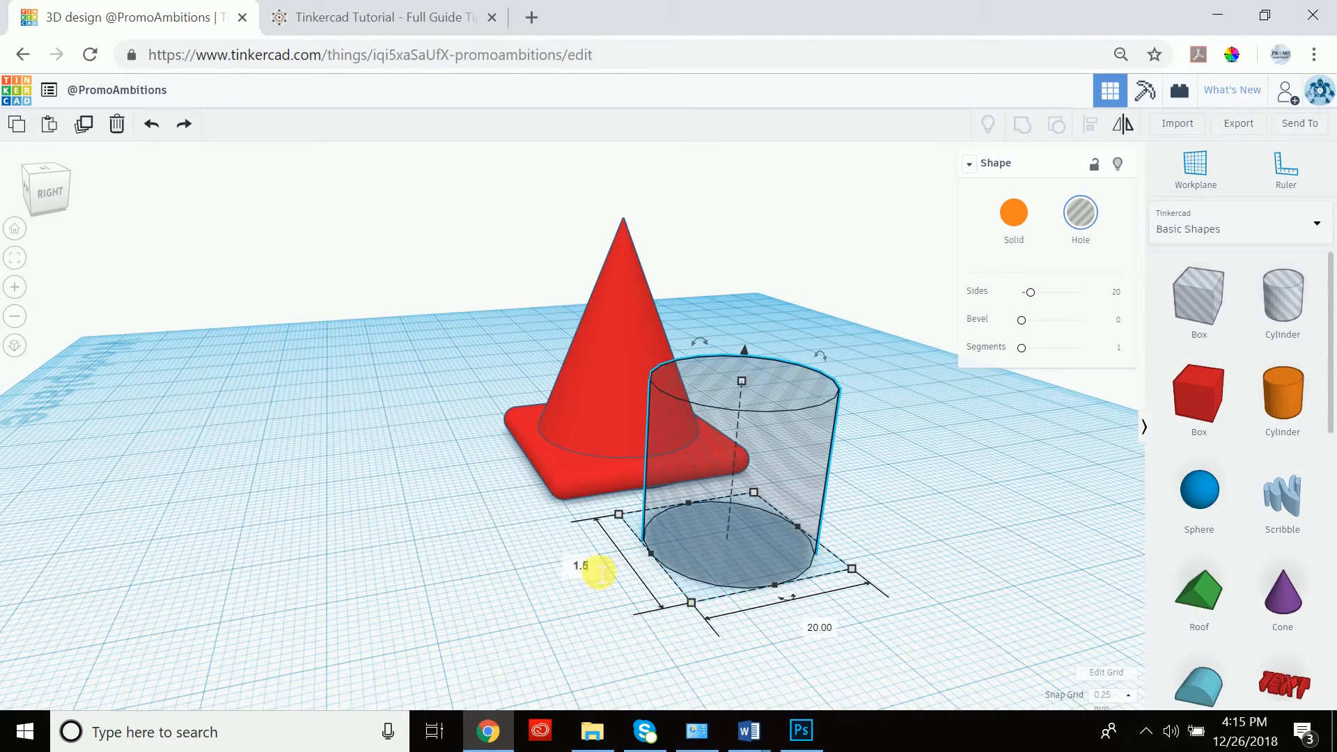
key(Return)
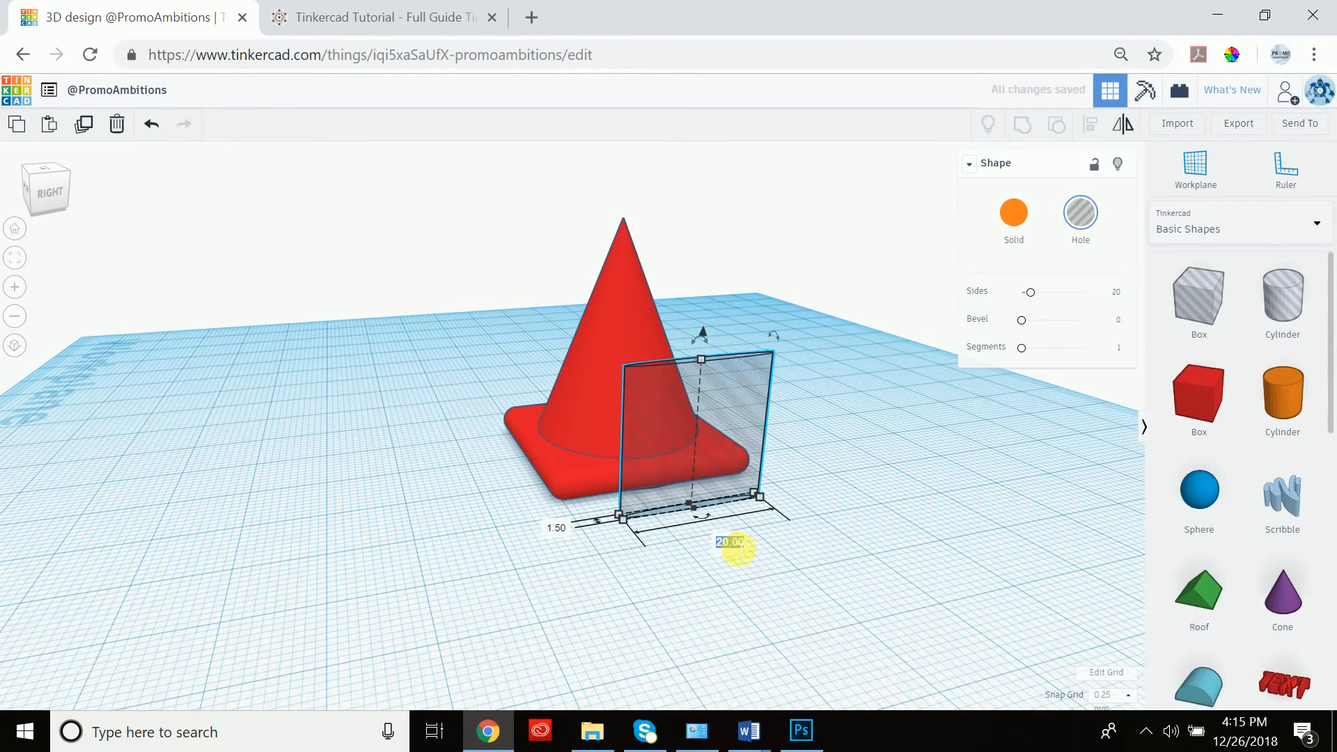
text(.5)
key(Return)
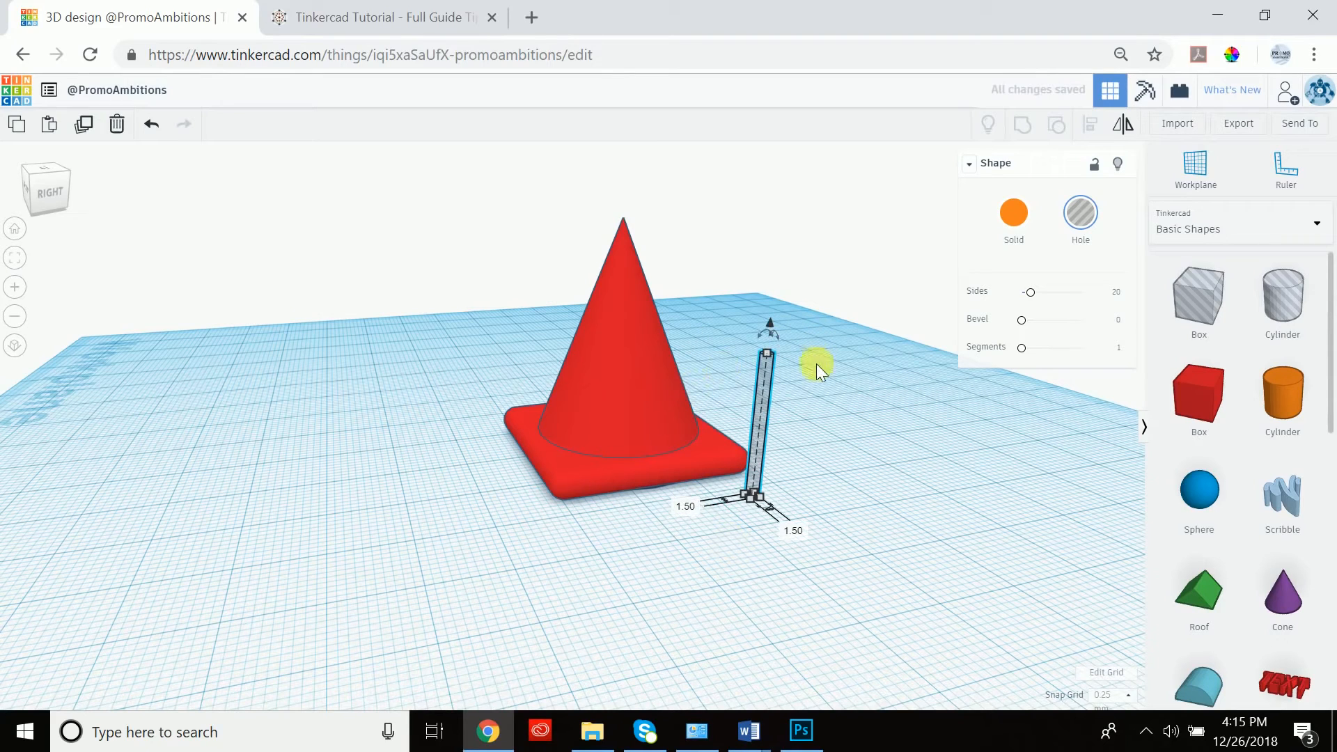
- Set the cylinder hole's height to 45 mm and lower it 6.5 mm below the workplane
click(846, 429)
text(45)
key(Return)
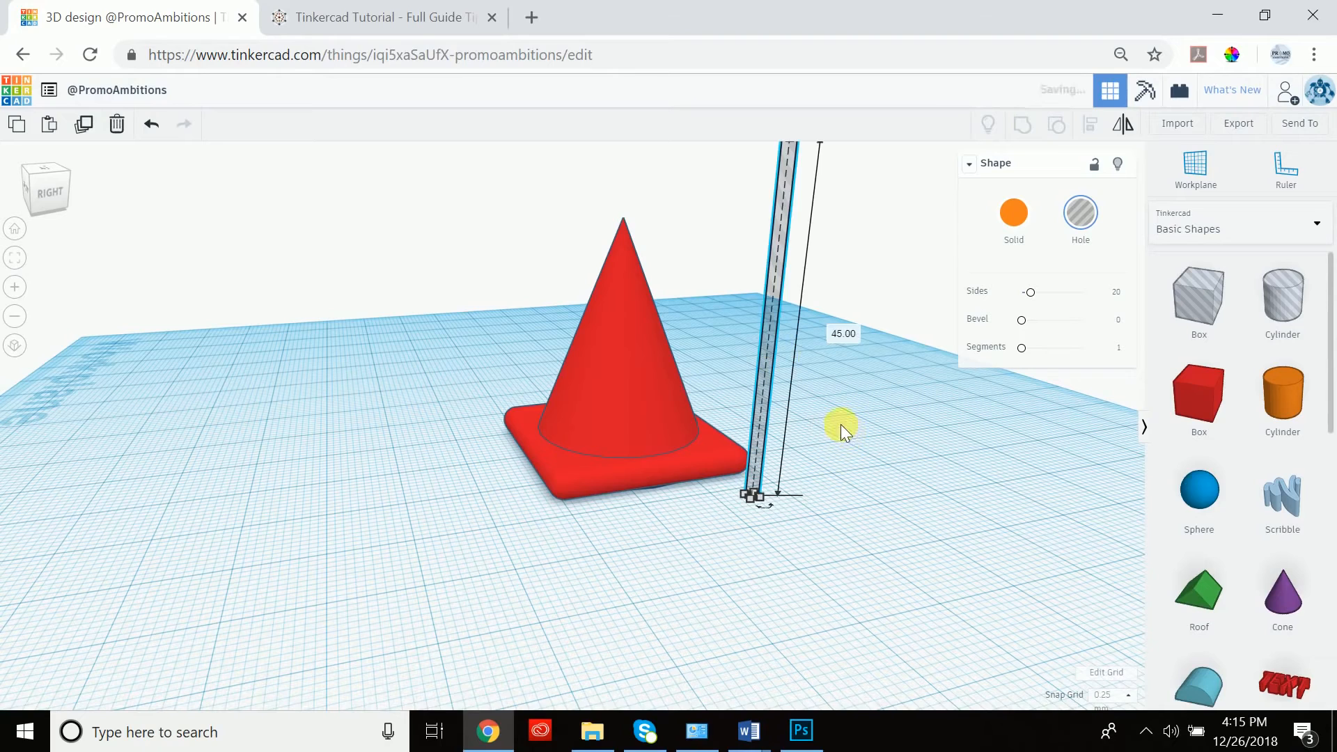
scroll(833, 331, down, 3)
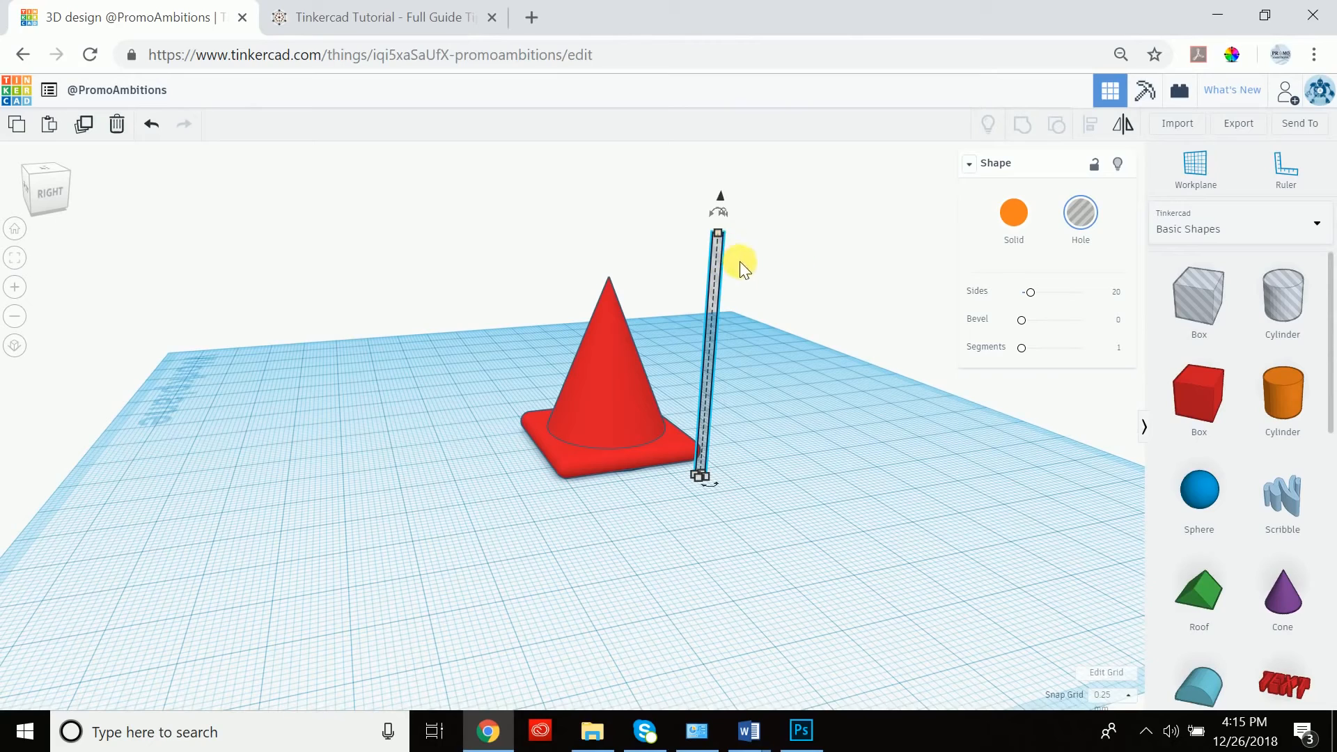
drag(721, 202, 711, 241)
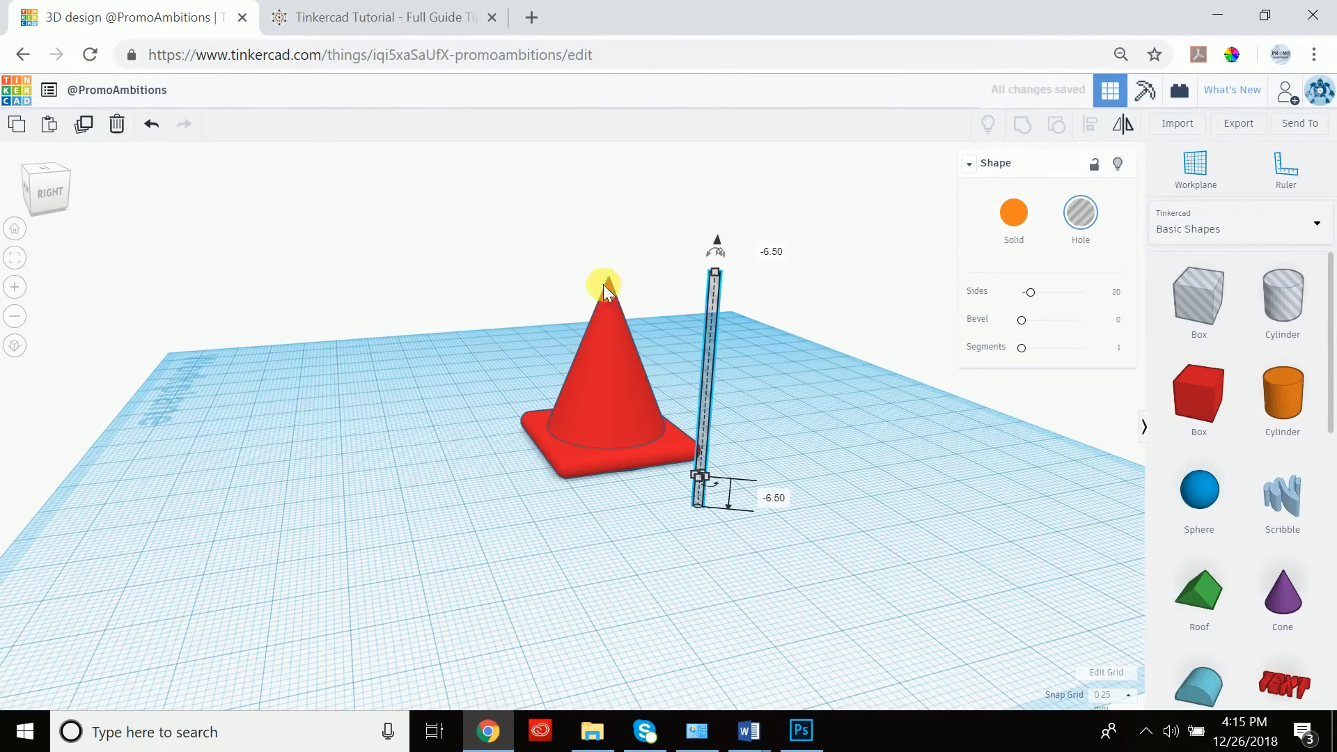
- Align the cylinder hole with the centre of the traffic cone along both horizontal axes
drag(672, 371, 441, 541)
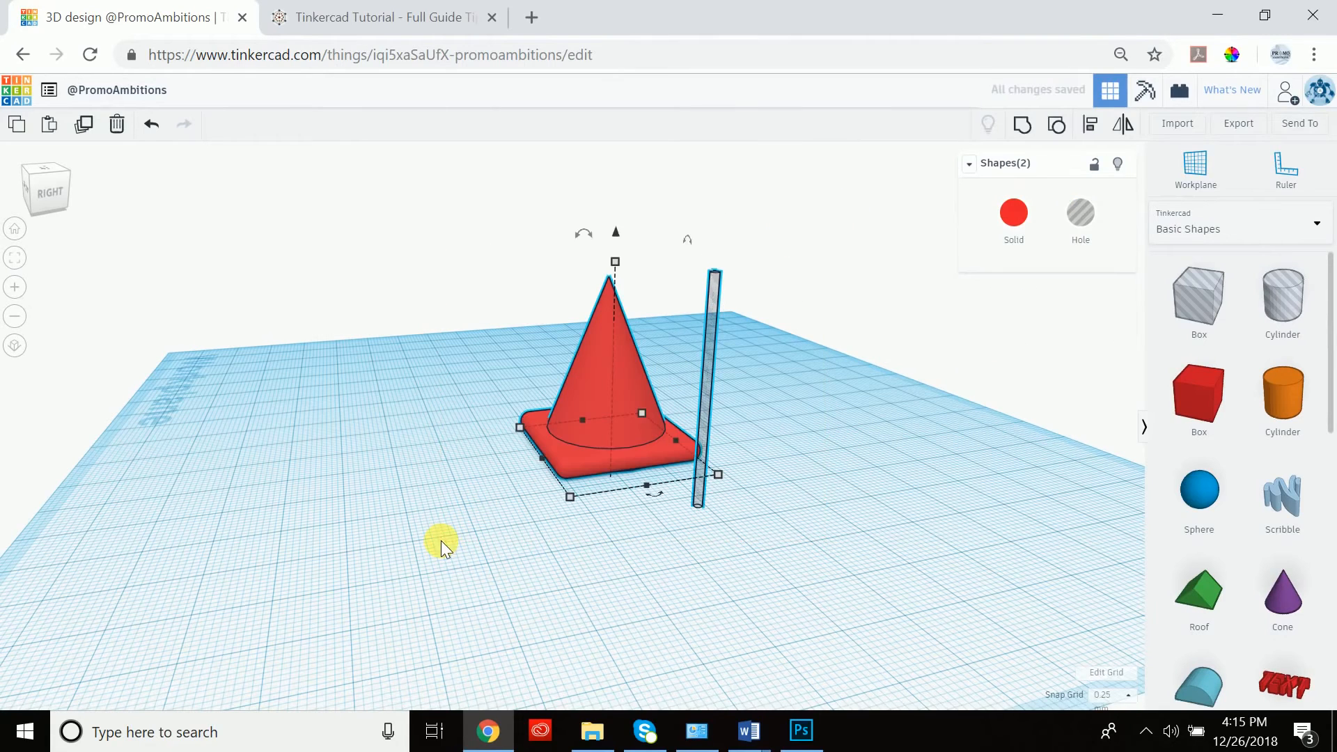
click(1090, 124)
click(653, 495)
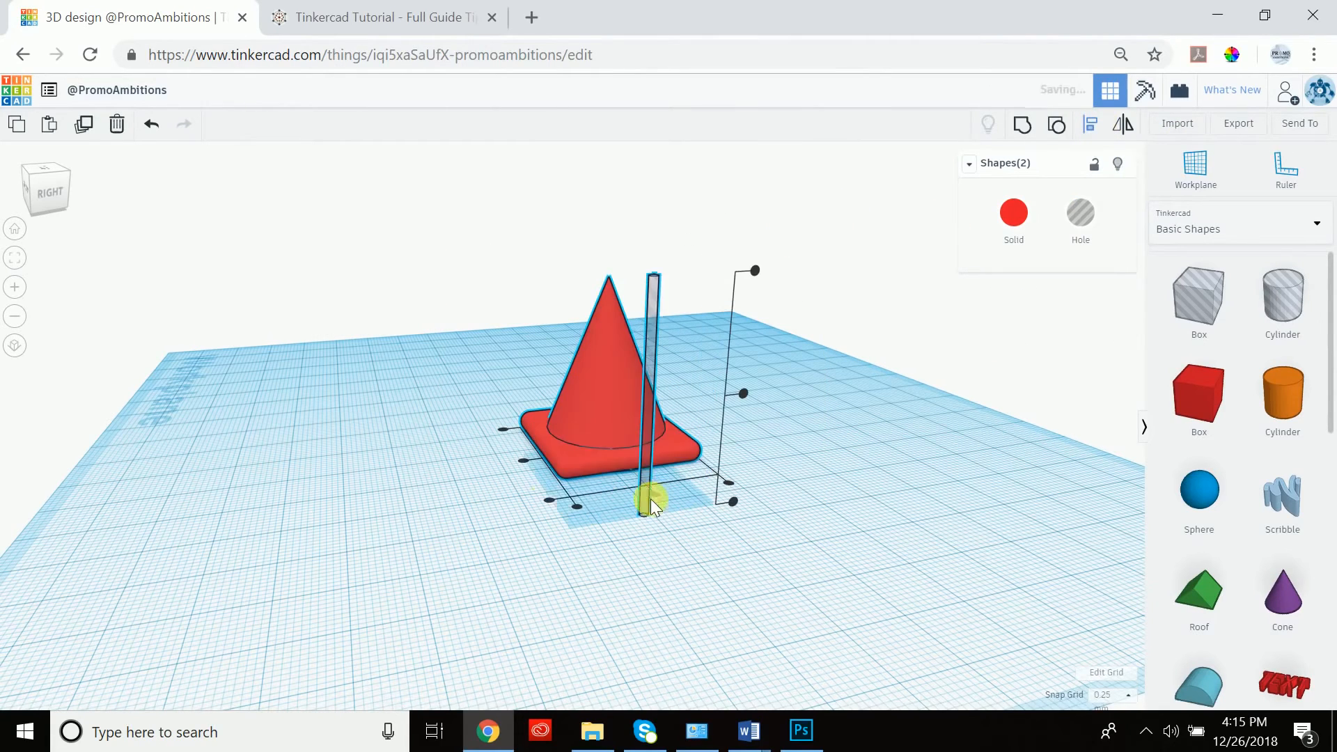
click(523, 461)
right_drag(851, 441, 766, 443)
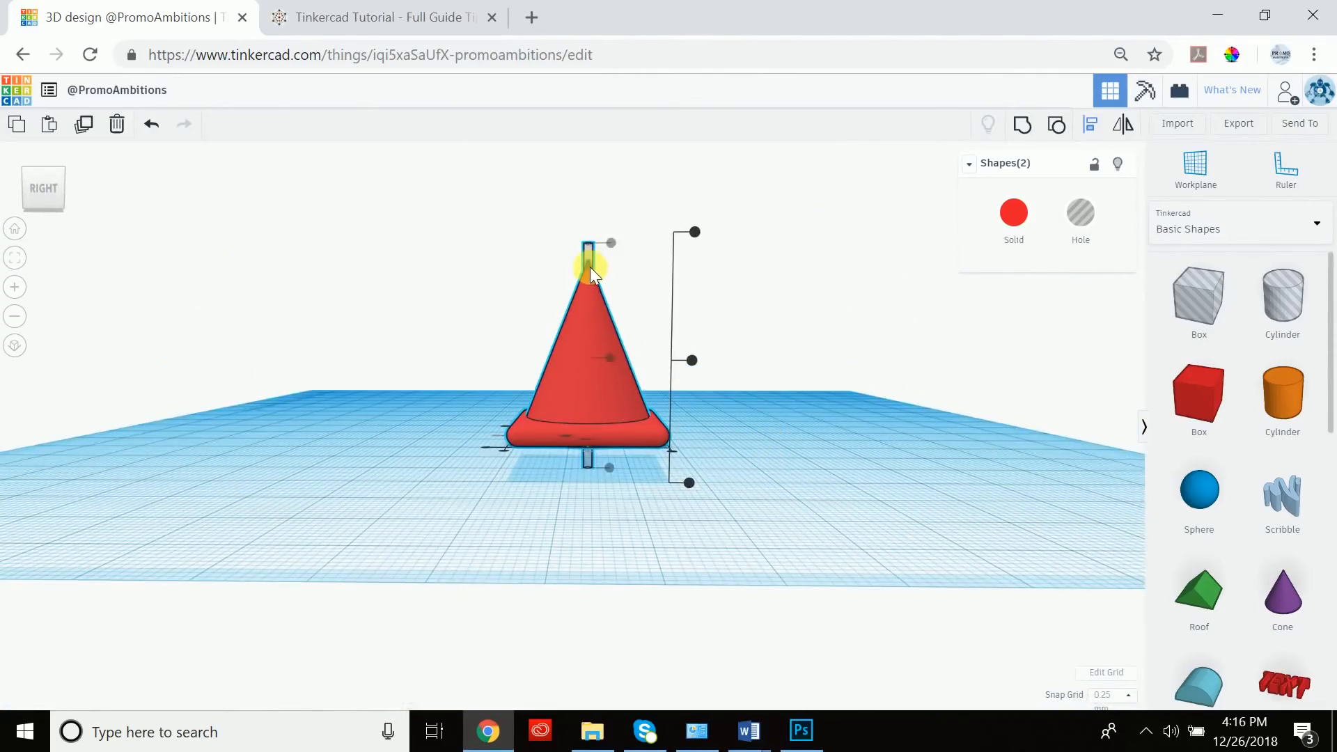
- Group the cylinder hole with the traffic cone to cut through its tip, and inspect the opening from above and below
drag(735, 209, 460, 560)
click(1022, 124)
right_drag(734, 231, 750, 459)
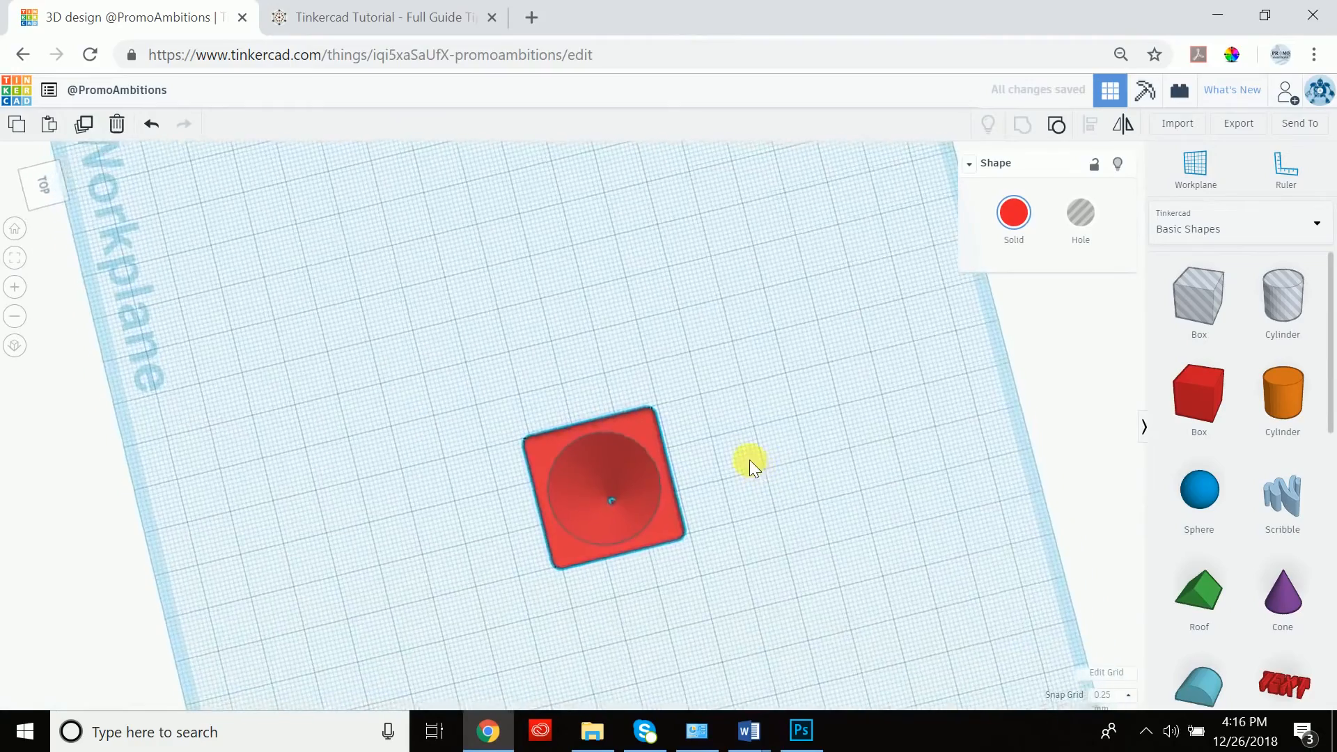
scroll(632, 501, up, 1)
scroll(632, 501, up, 5)
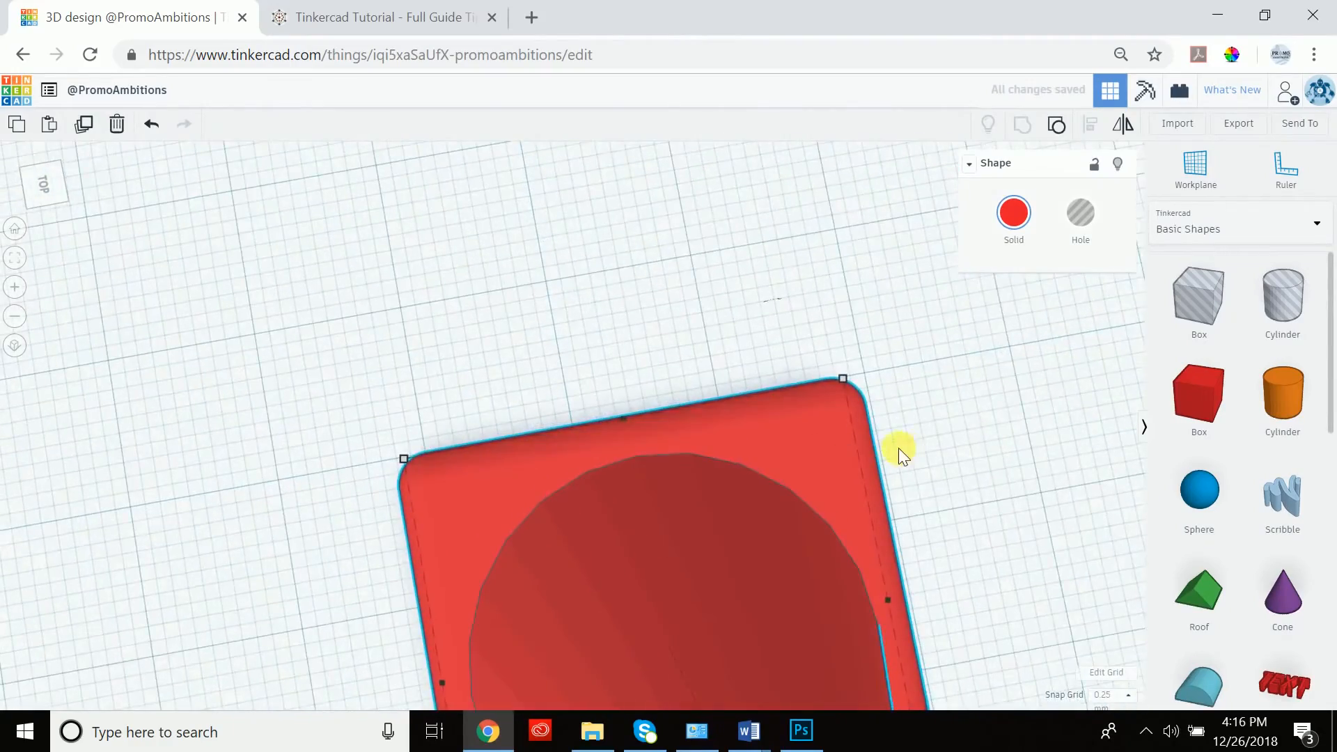
scroll(898, 448, down, 2)
right_drag(910, 537, 851, 225)
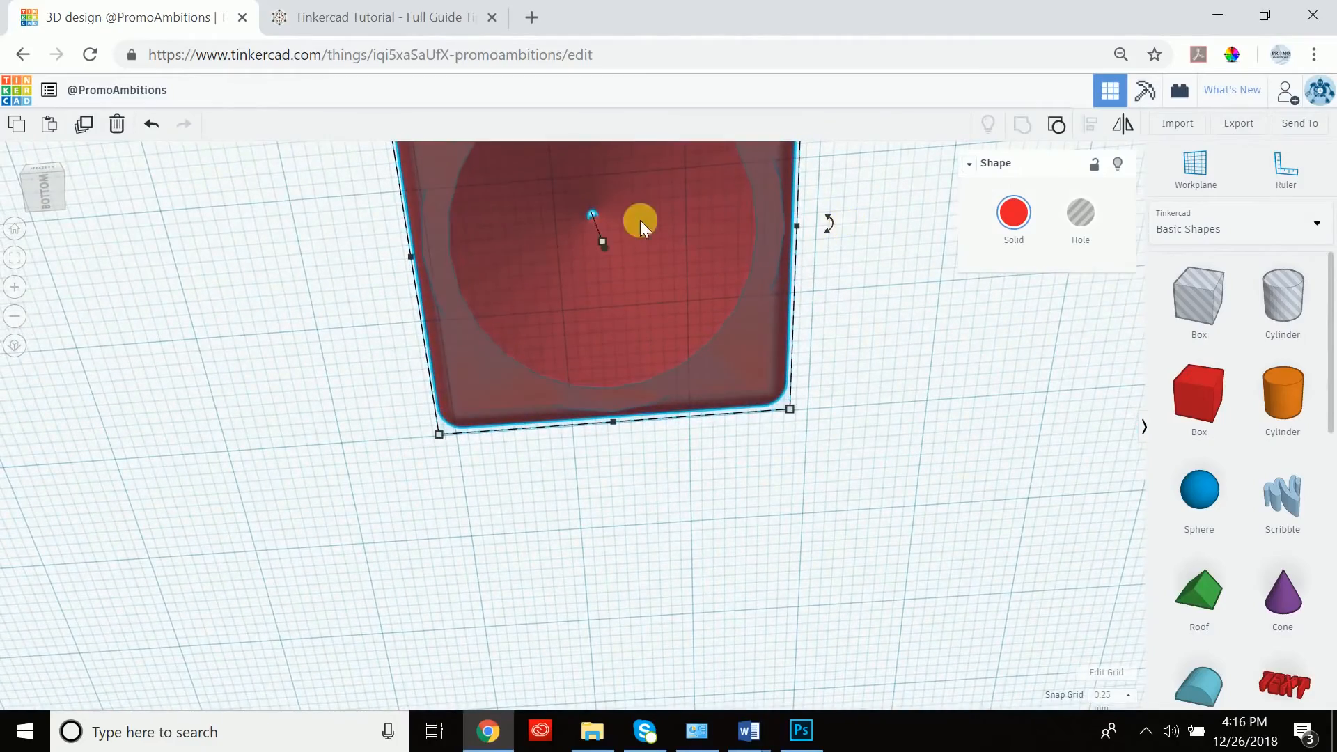
right_drag(591, 220, 870, 321)
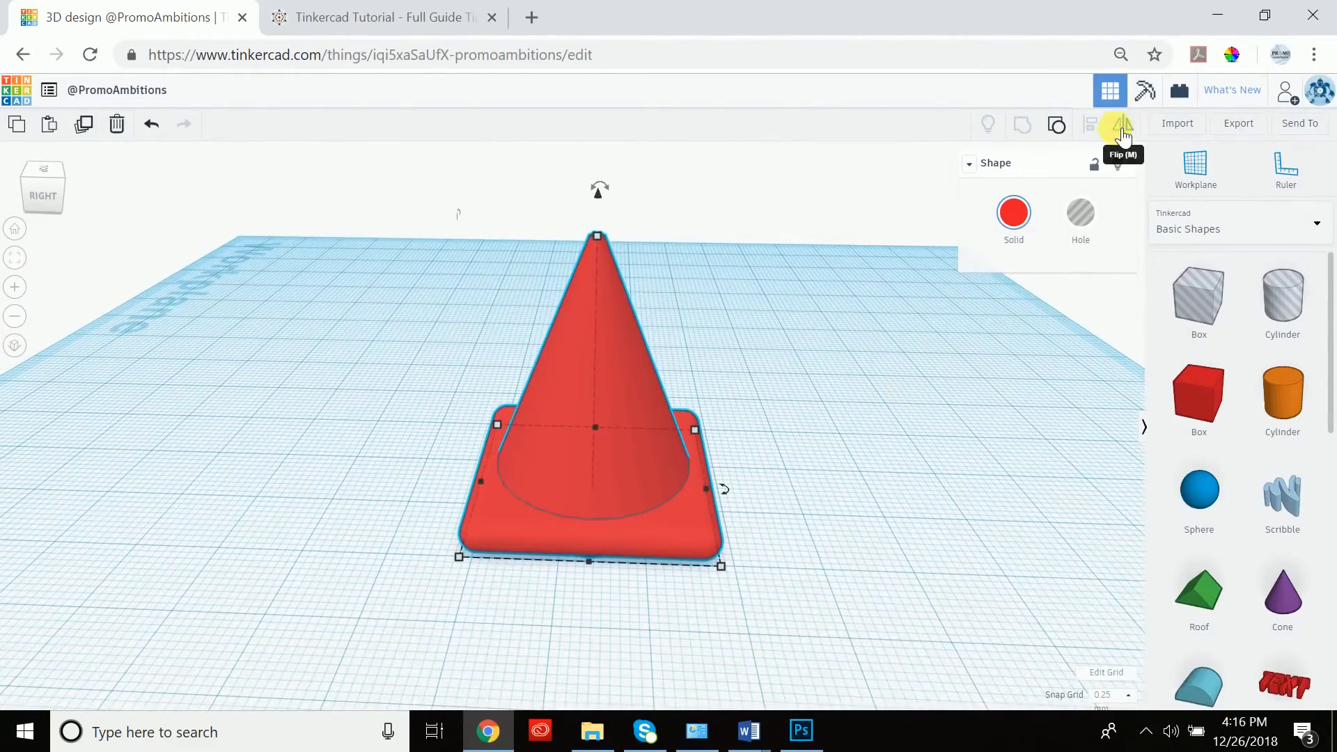
- Try flipping the traffic cone upside down, and mirror it along both horizontal axes
right_drag(826, 447, 729, 406)
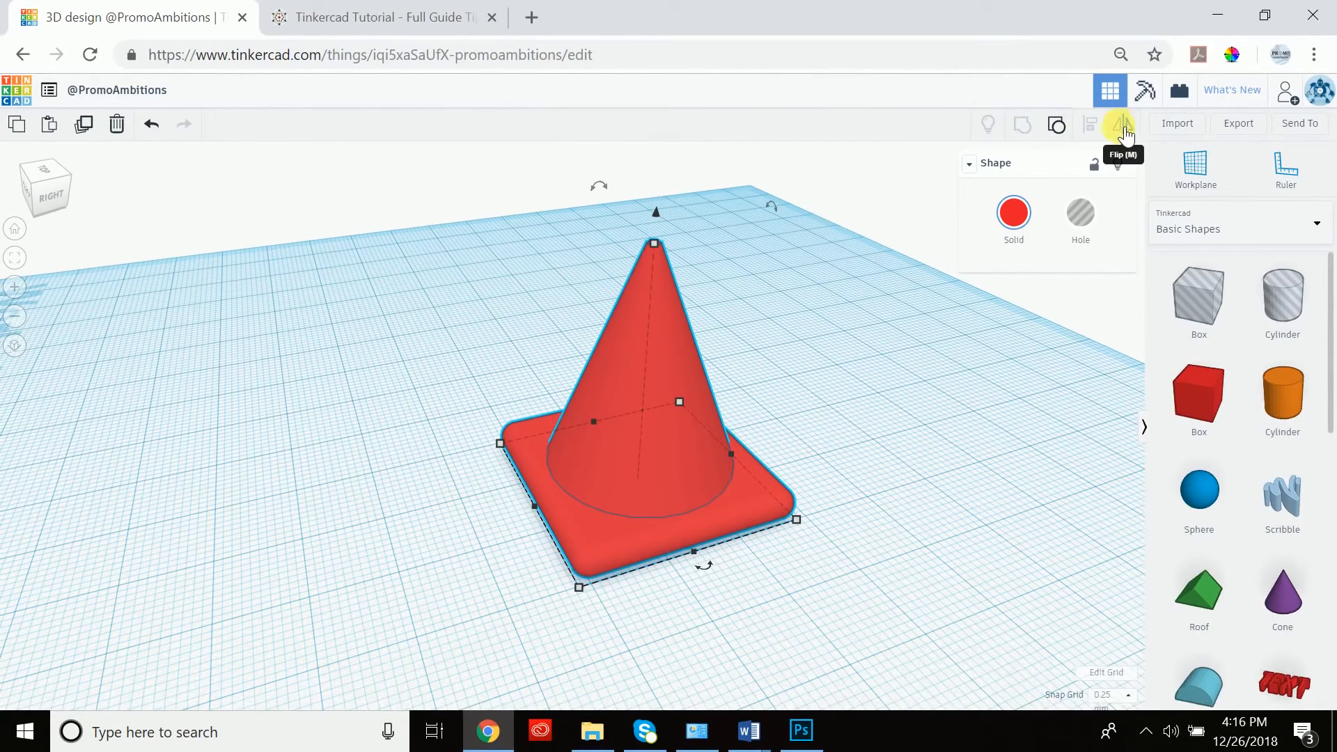
right_drag(959, 375, 487, 425)
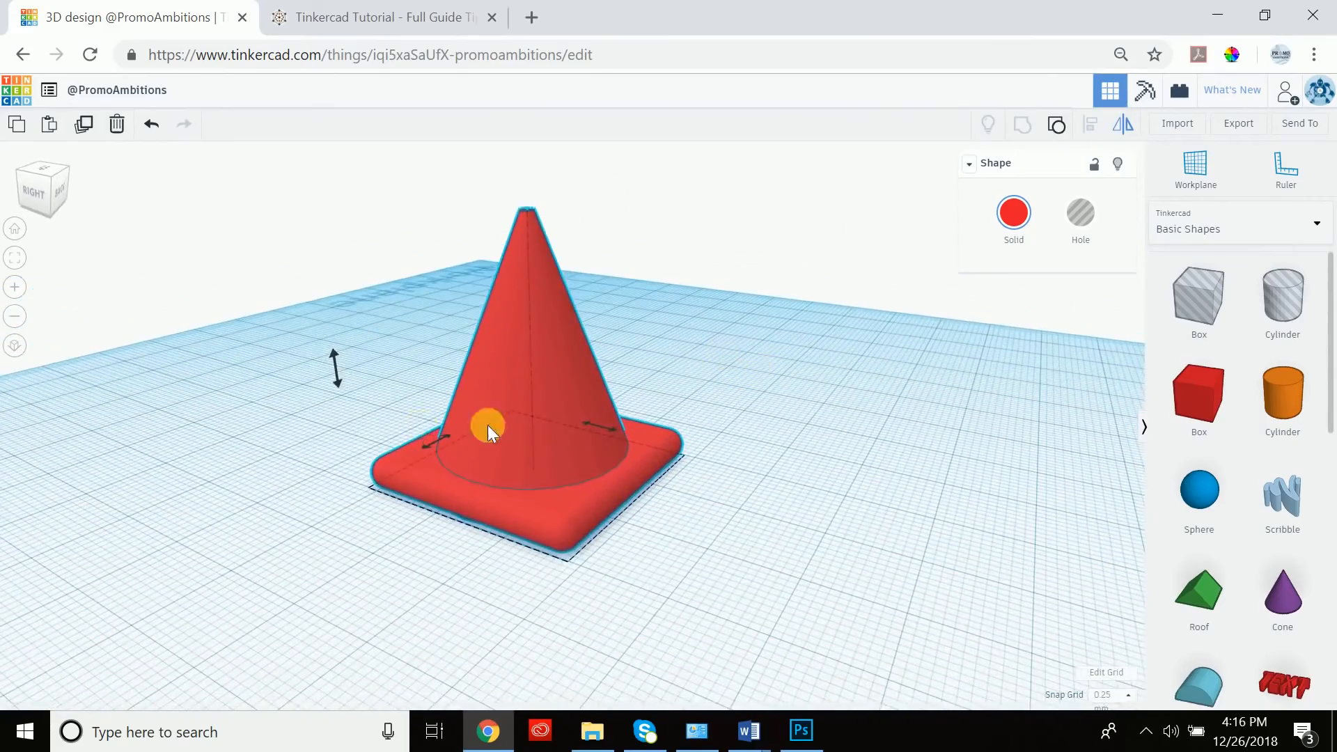
click(335, 387)
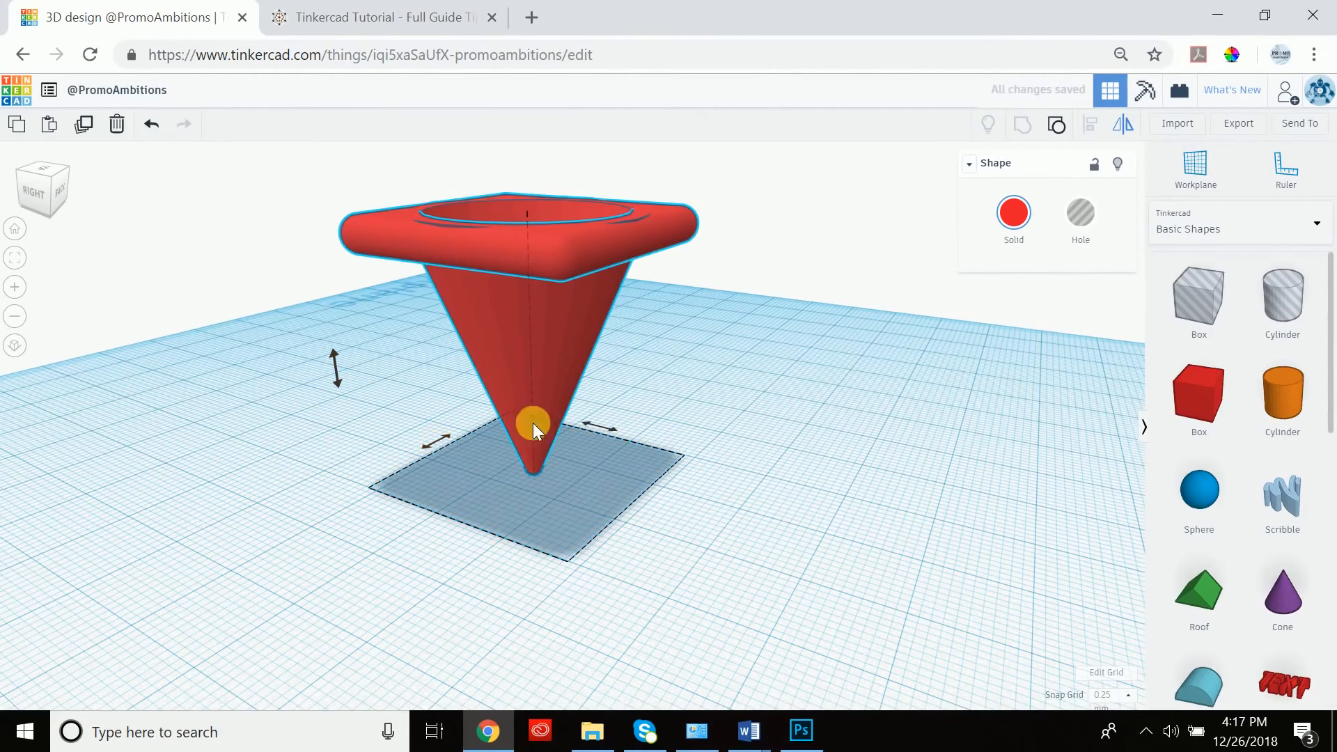
click(611, 430)
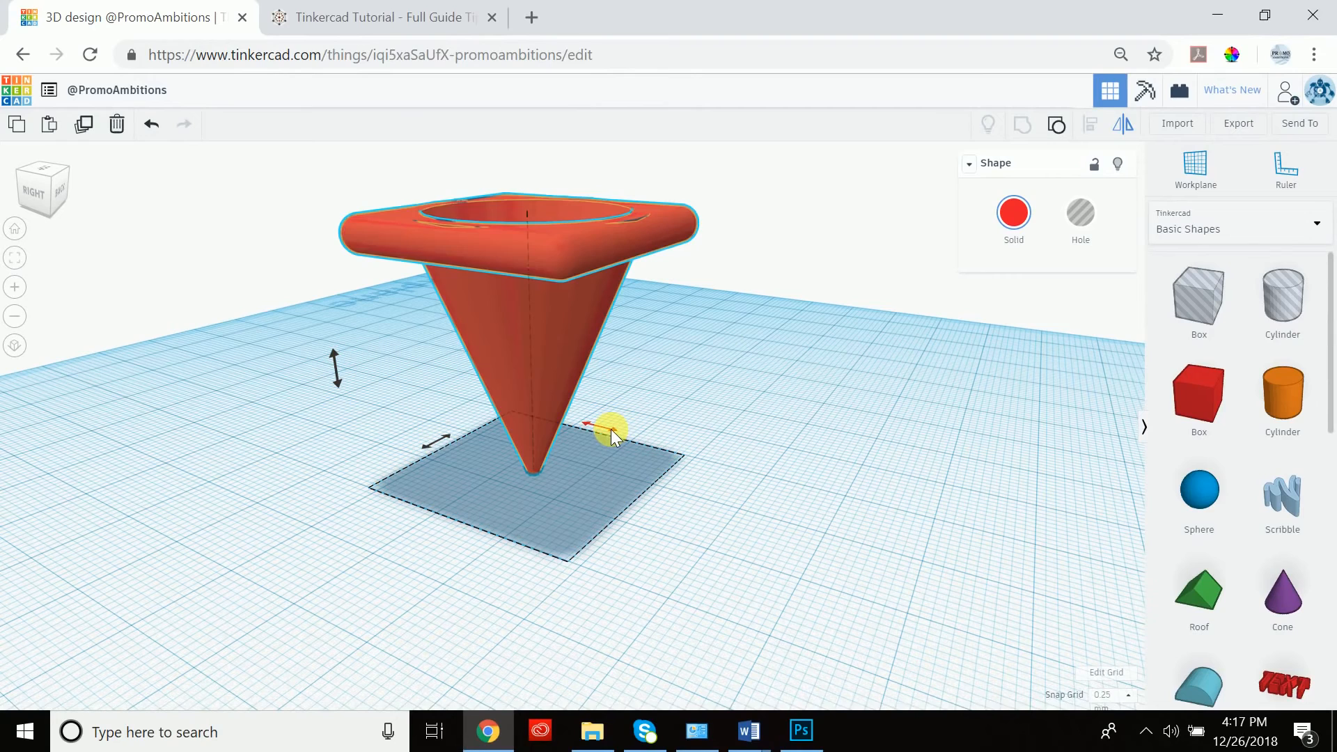
click(440, 440)
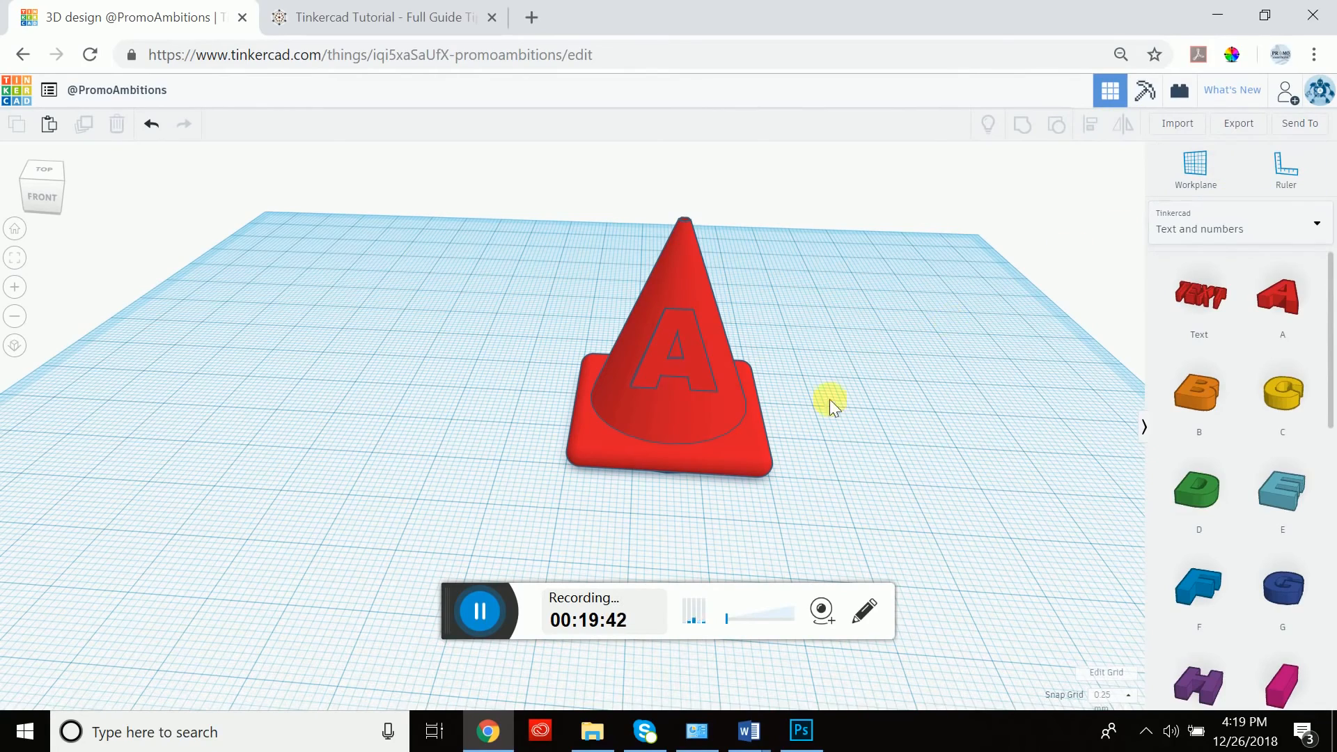
- Examine how the letter A sits on the traffic cone from the front and the side
mouse_move(795, 422)
right_down()
mouse_move(875, 373)
mouse_move(863, 347)
mouse_move(791, 408)
right_up()
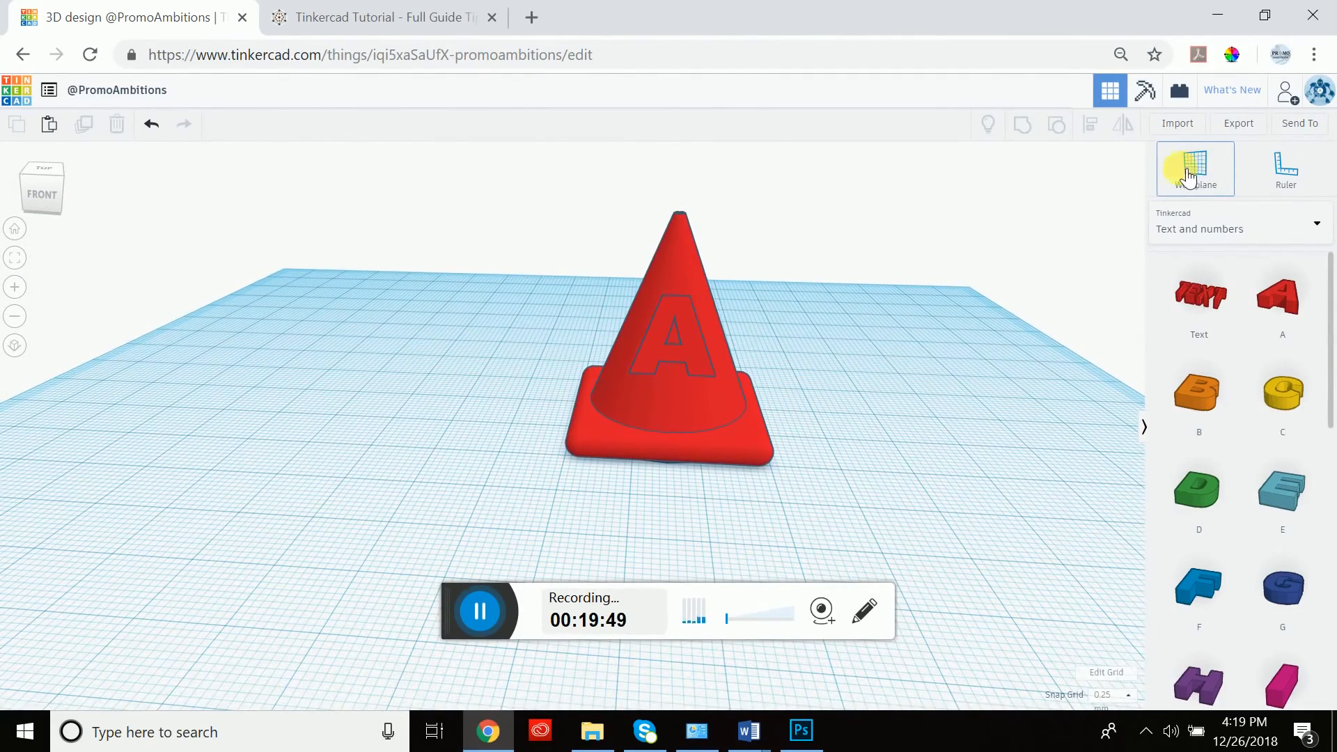
right_drag(822, 344, 964, 330)
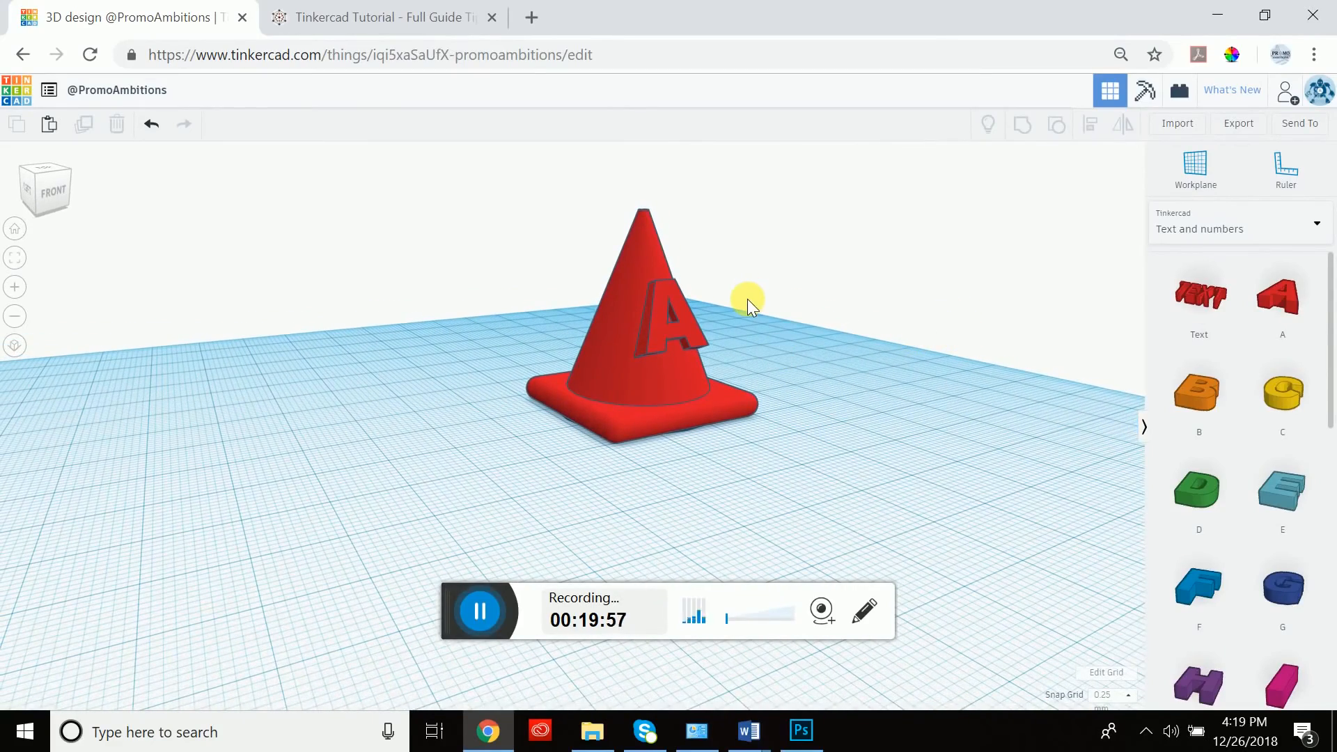